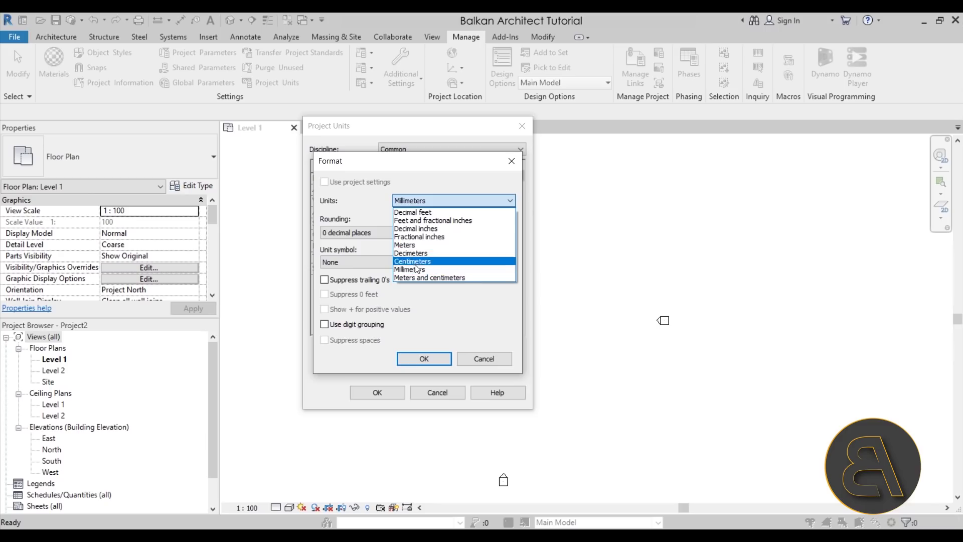
Step: Set the project's length units to centimeters
click(424, 261)
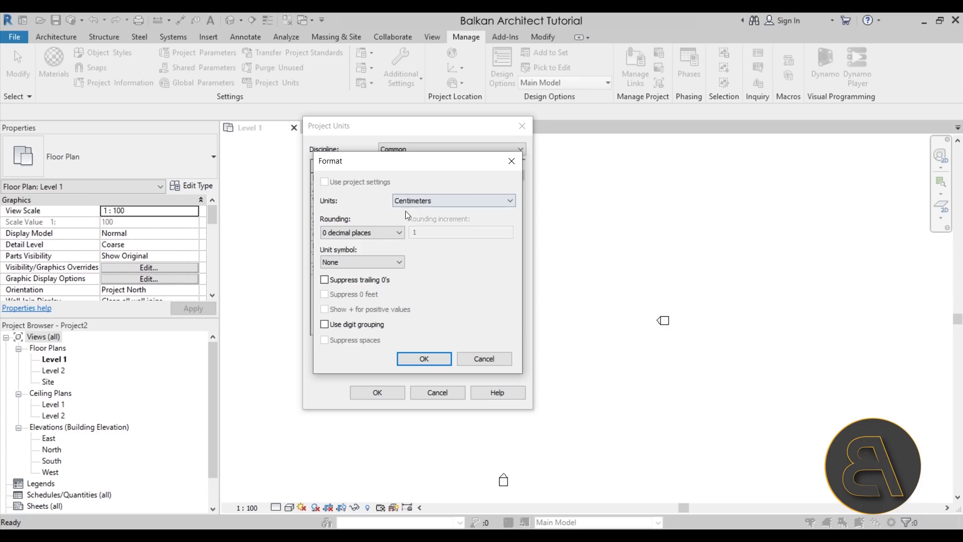
click(424, 359)
click(377, 392)
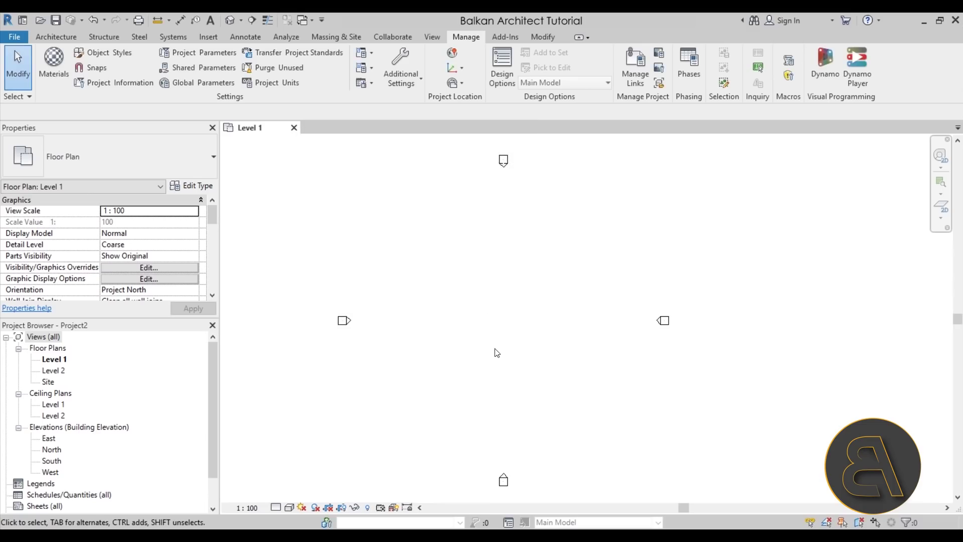
Step: Open the South elevation and set the height of Level 2 to 300 cm
double_click(503, 480)
middle_drag(737, 363, 690, 359)
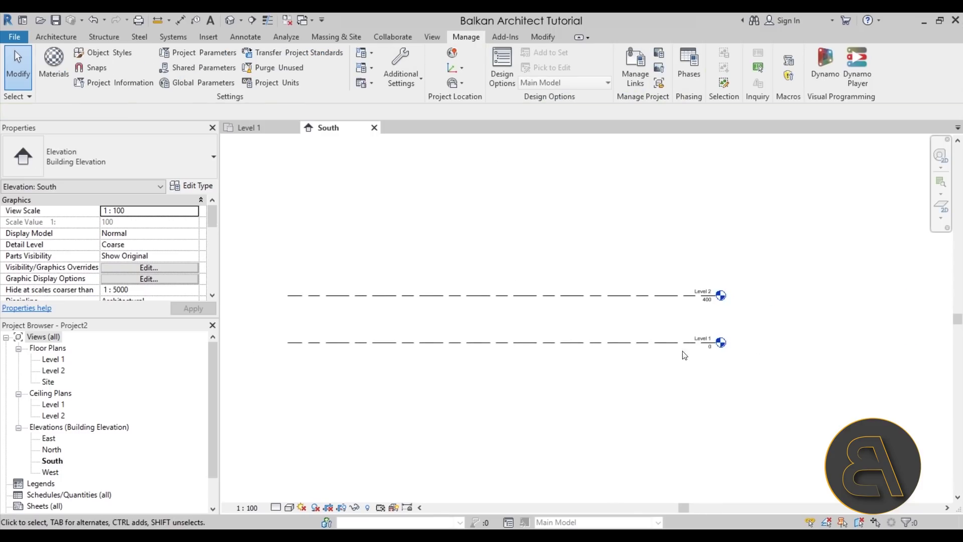
scroll(713, 300, up, 2)
click(705, 301)
click(704, 311)
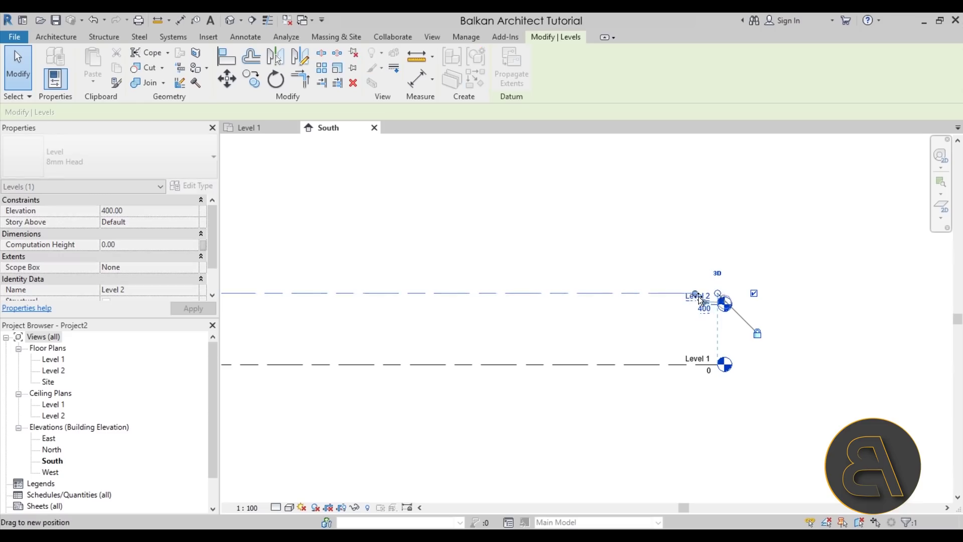
scroll(702, 301, up, 3)
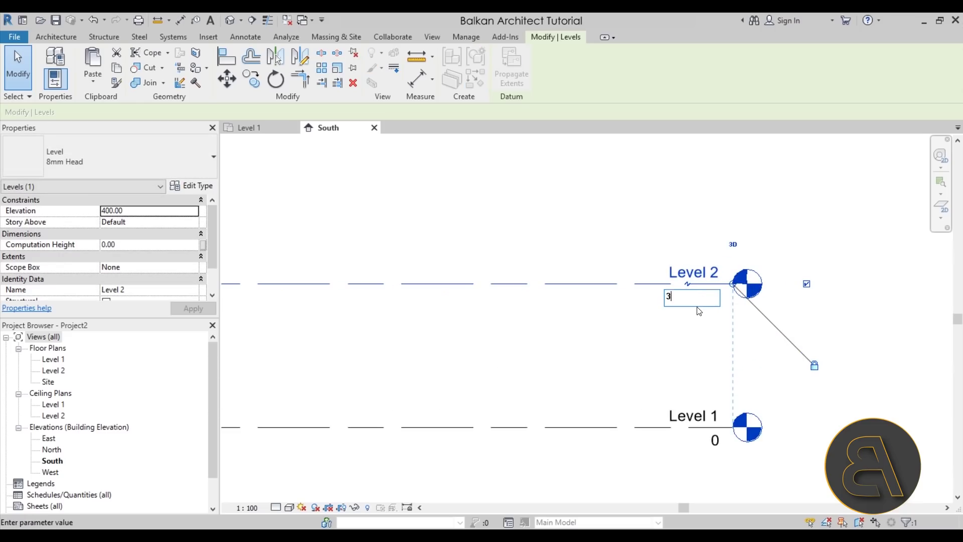
key(Return)
click(581, 240)
scroll(587, 243, down, 1)
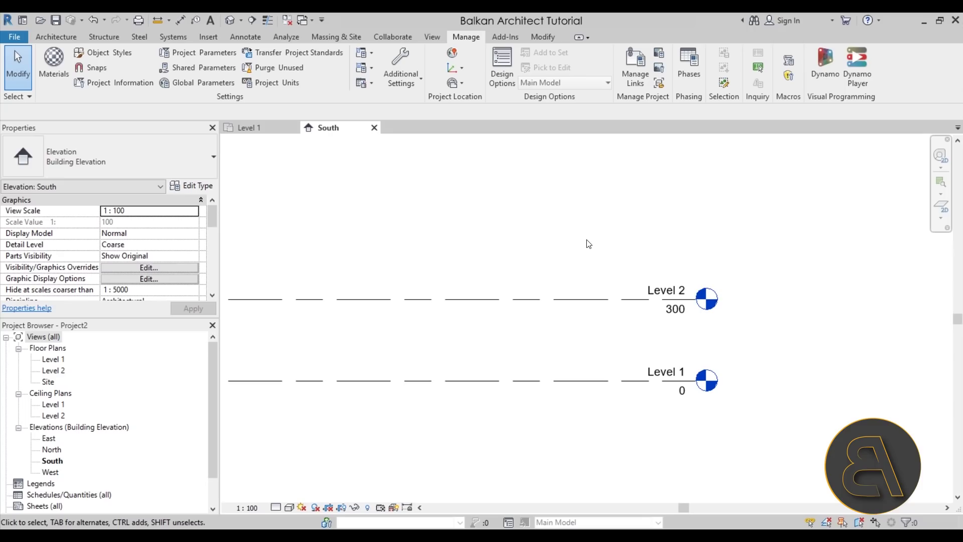
scroll(531, 295, down, 3)
middle_drag(473, 318, 623, 321)
Step: On the Level 1 floor plan, draw a rectangular outline of Generic - 300mm walls about 600 cm wide between the elevation markers
click(253, 130)
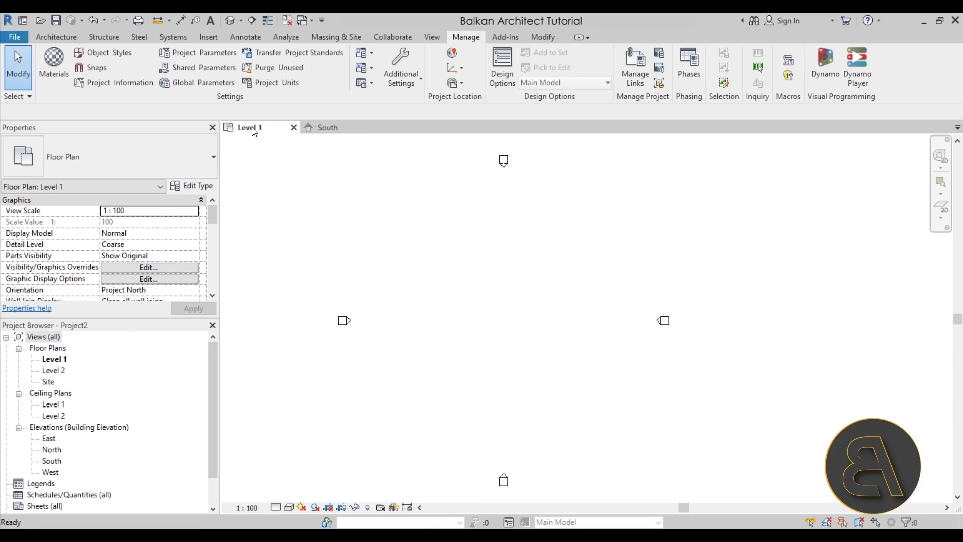
middle_drag(477, 265, 438, 257)
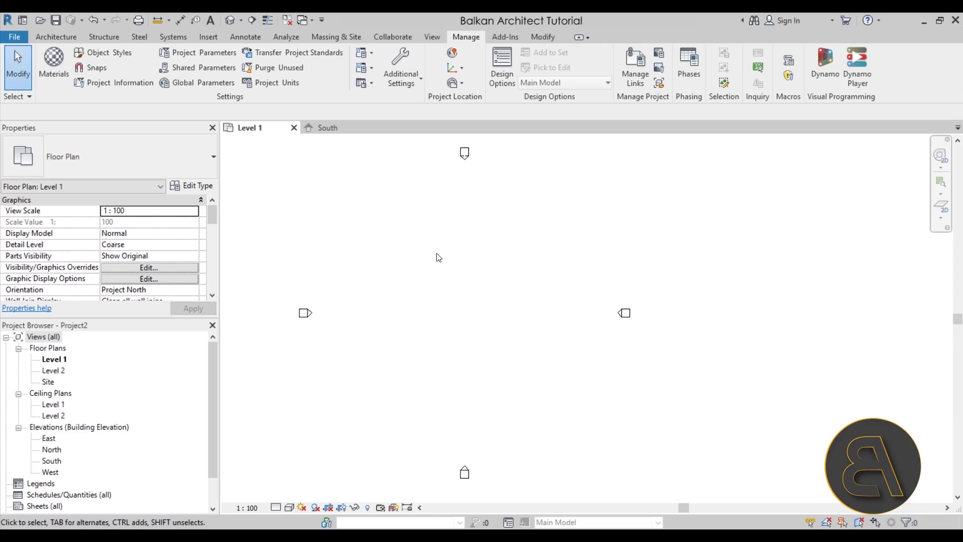
middle_drag(461, 311, 441, 318)
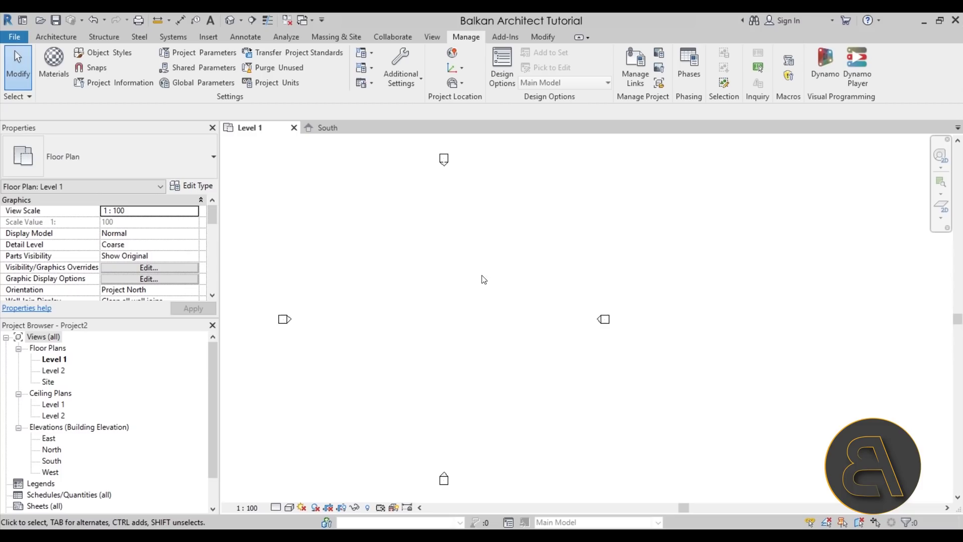
click(51, 37)
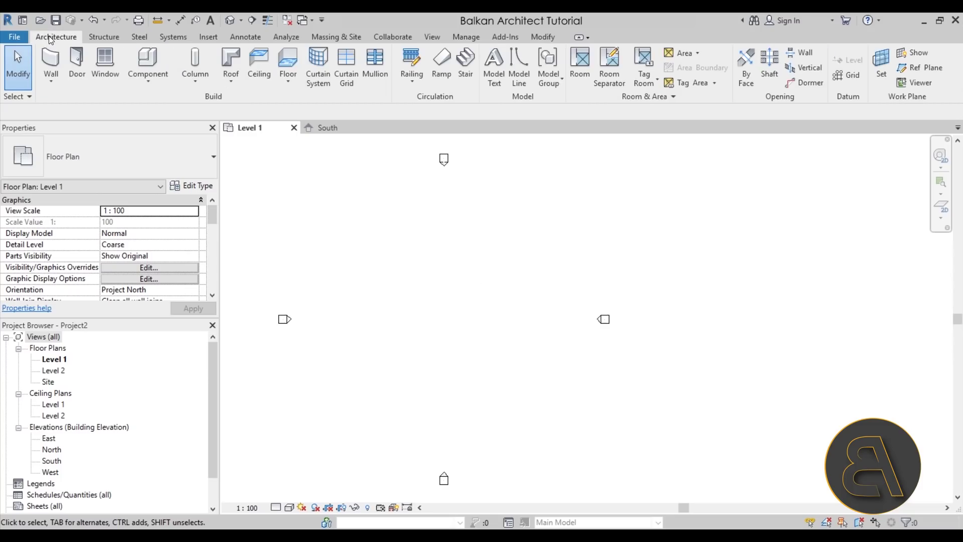
click(52, 65)
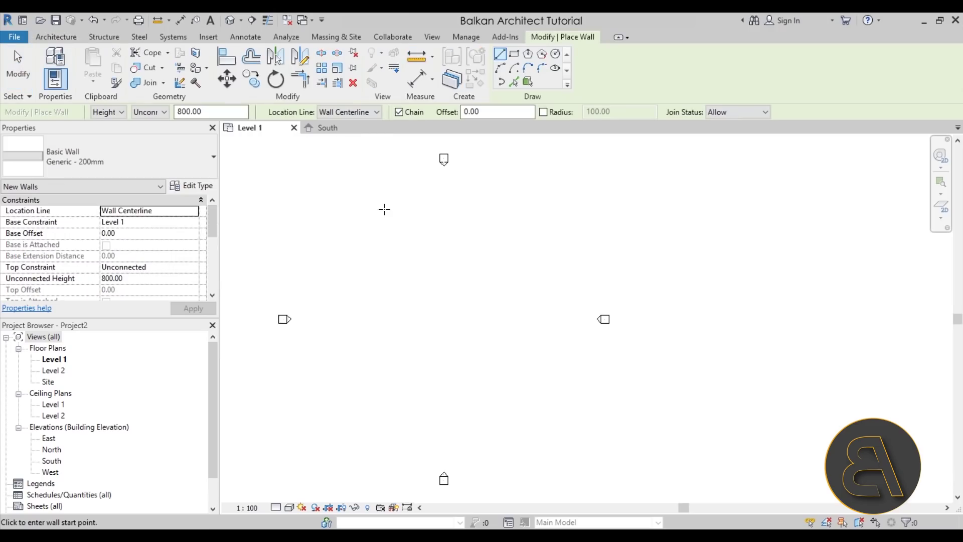
click(134, 167)
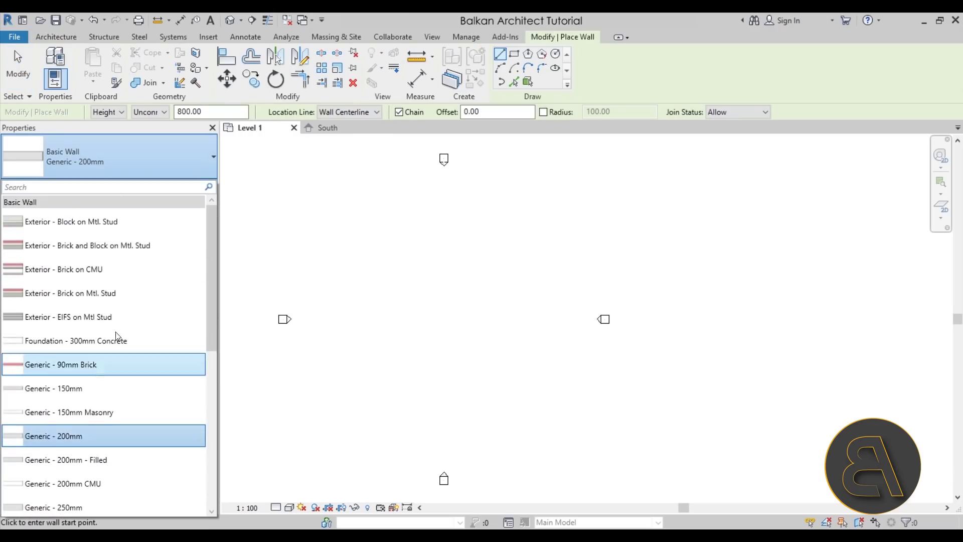
scroll(97, 365, down, 2)
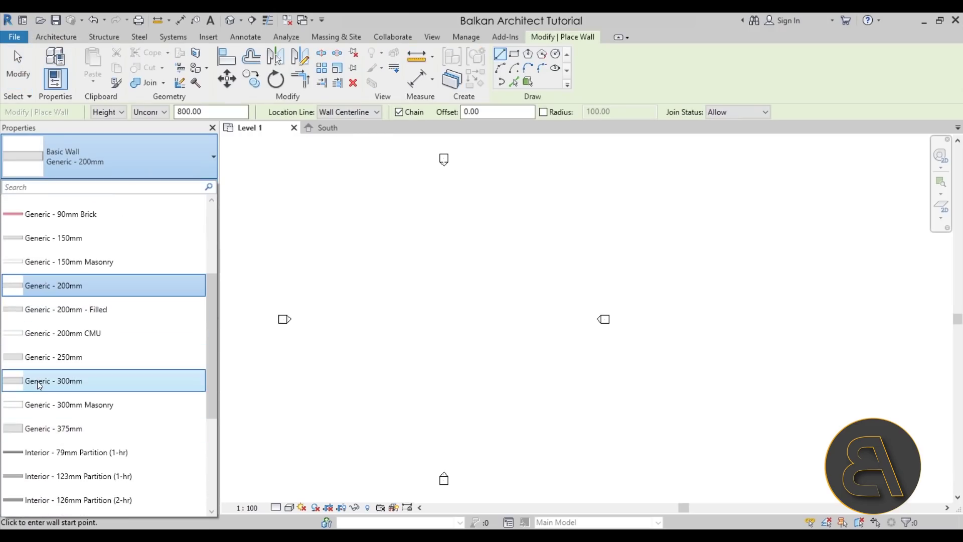
click(38, 384)
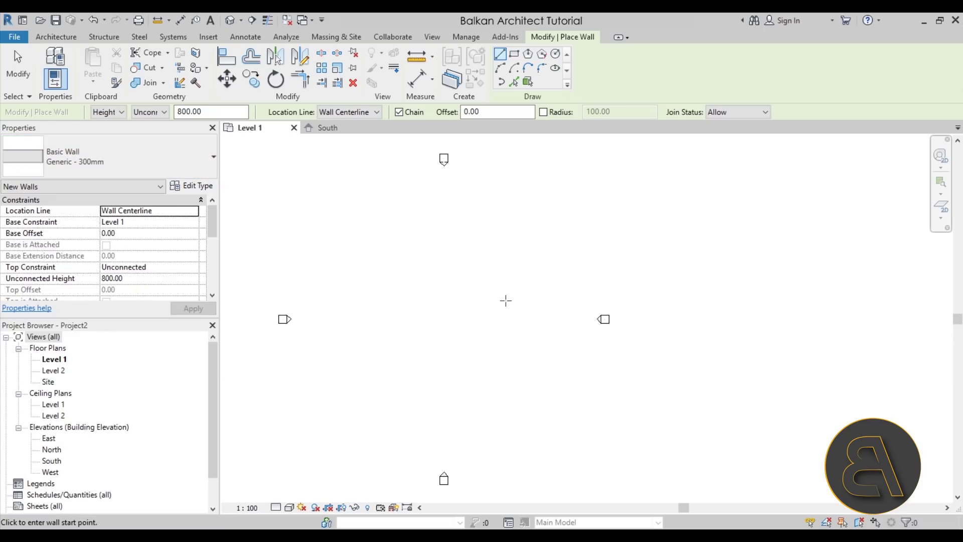
click(514, 54)
click(382, 269)
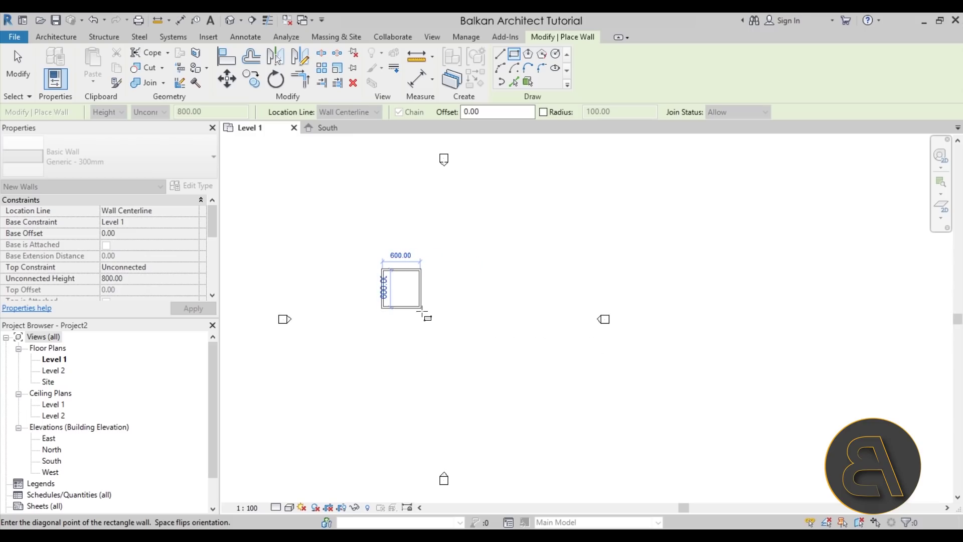
click(421, 314)
scroll(410, 282, up, 4)
key(Escape)
key(Escape)
scroll(462, 261, down, 2)
drag(364, 225, 490, 362)
scroll(445, 298, down, 2)
drag(431, 315, 472, 340)
scroll(485, 321, up, 3)
scroll(485, 322, down, 2)
scroll(457, 317, up, 5)
key(Escape)
scroll(510, 322, down, 2)
scroll(436, 307, up, 2)
Step: Draw an L-shaped pair of walls rising from the rectangle's north wall and turning east toward its northeast corner
click(65, 57)
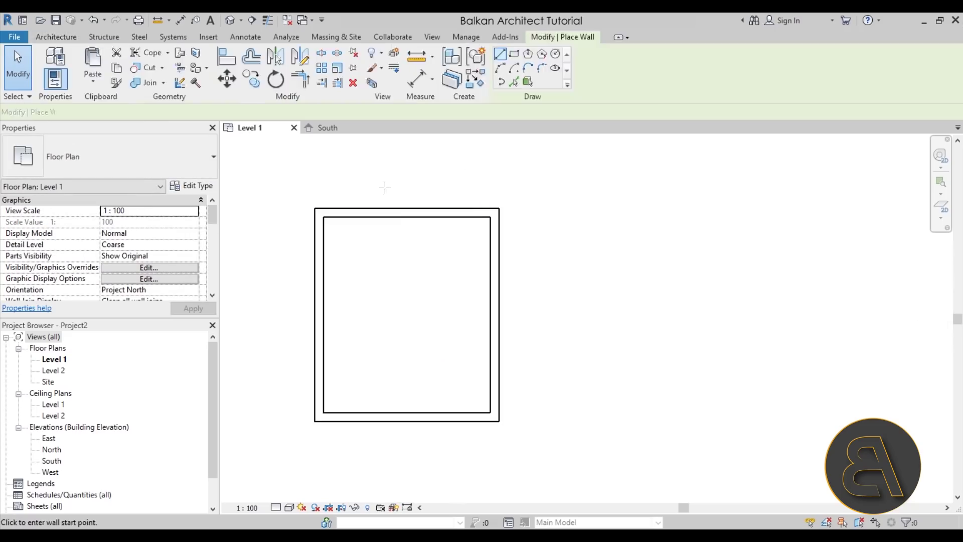
click(424, 212)
click(424, 154)
click(494, 154)
key(Escape)
scroll(476, 191, down, 2)
middle_drag(477, 191, 491, 309)
key(Escape)
scroll(461, 321, up, 3)
scroll(507, 289, down, 3)
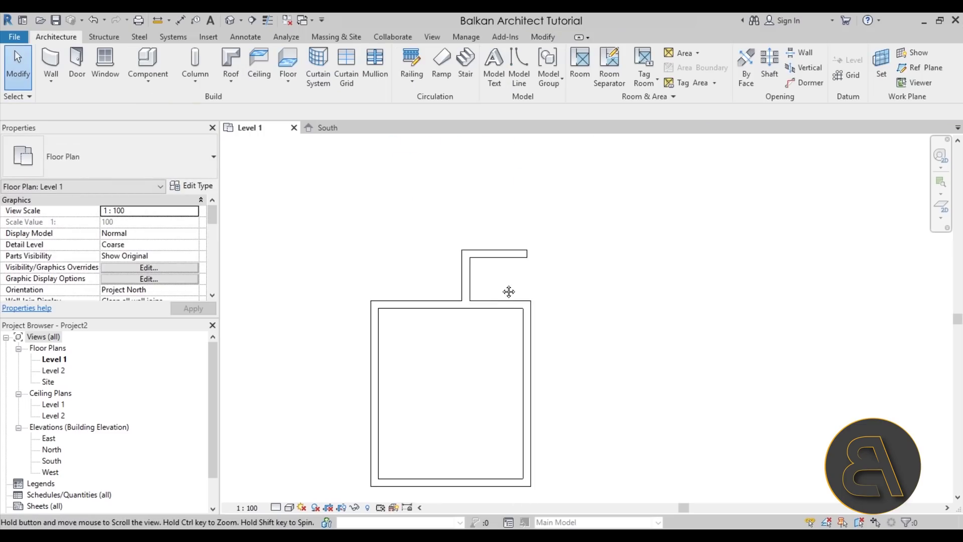
Step: Trim and extend the L-shaped walls into corners with the rectangle's north and east walls to form one stepped outline
click(538, 37)
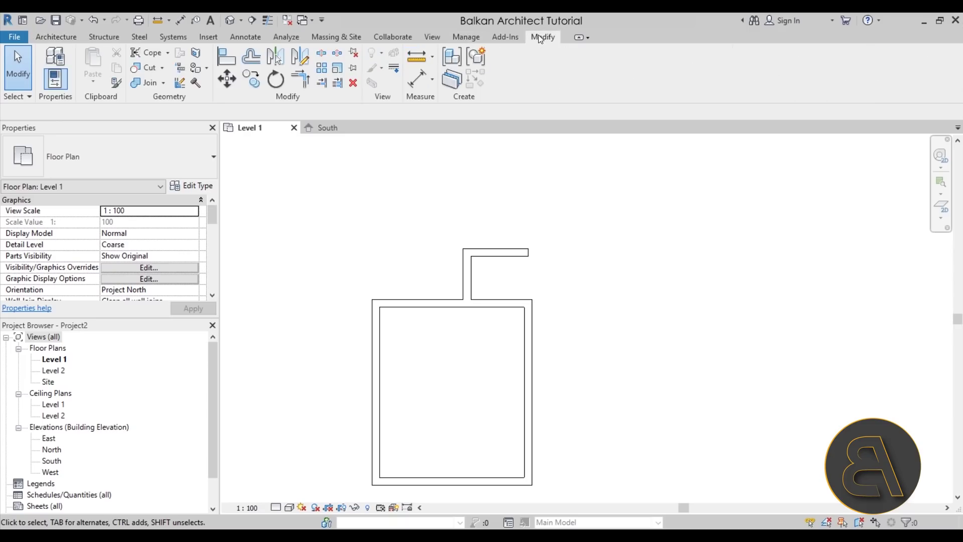
click(299, 80)
click(441, 300)
click(463, 284)
click(511, 255)
click(532, 309)
scroll(581, 243, down, 2)
key(Escape)
scroll(529, 266, up, 3)
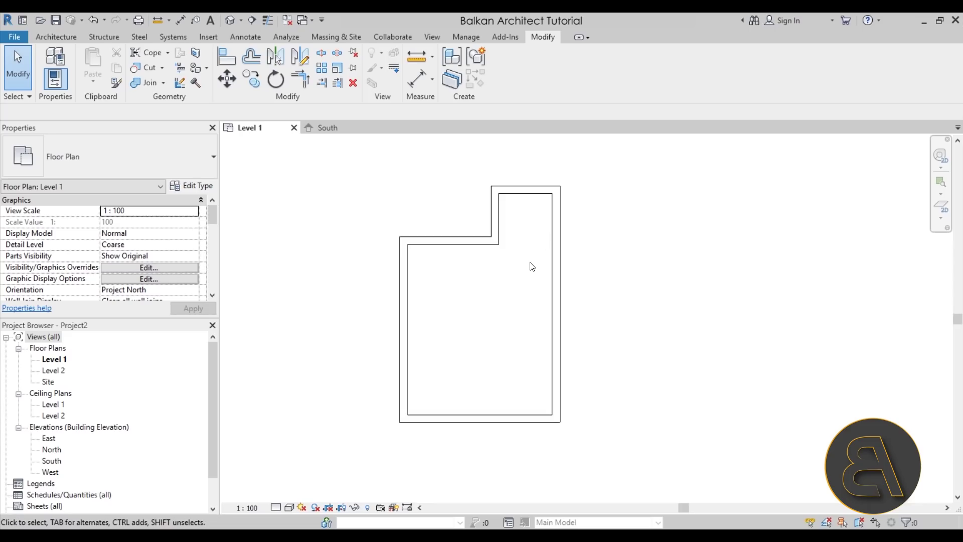
Step: Draw two Generic - 150mm partition walls enclosing a small room in the northwest corner of the rectangular part
click(59, 36)
click(47, 62)
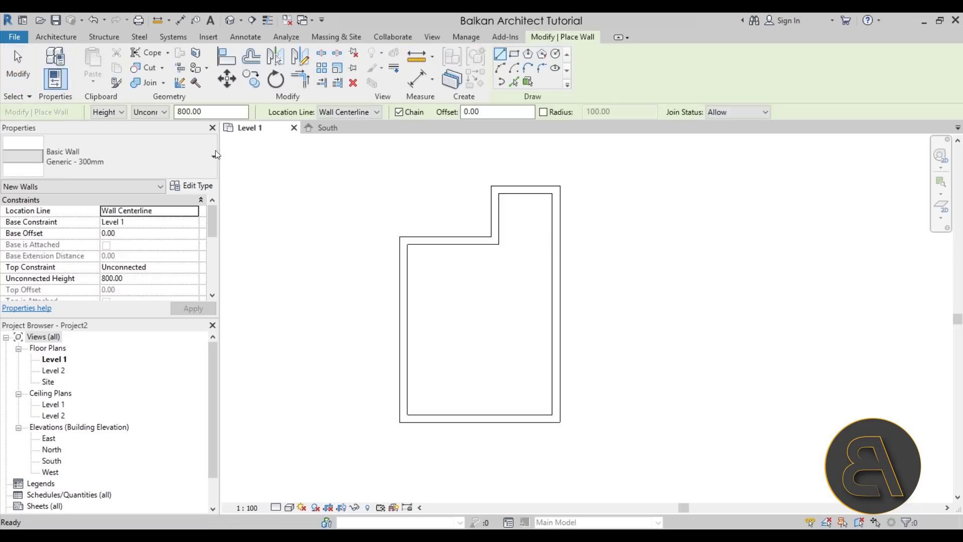
click(158, 166)
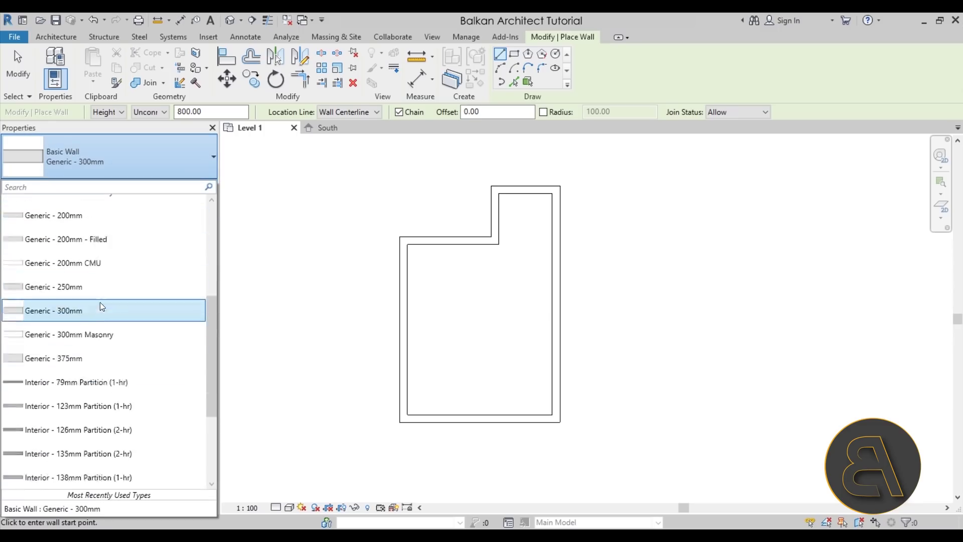
scroll(116, 299, up, 3)
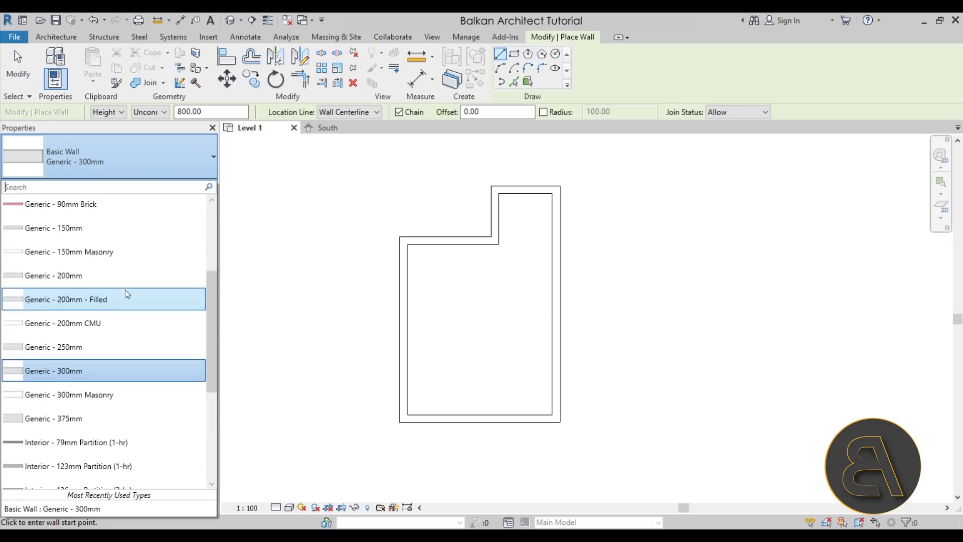
click(57, 231)
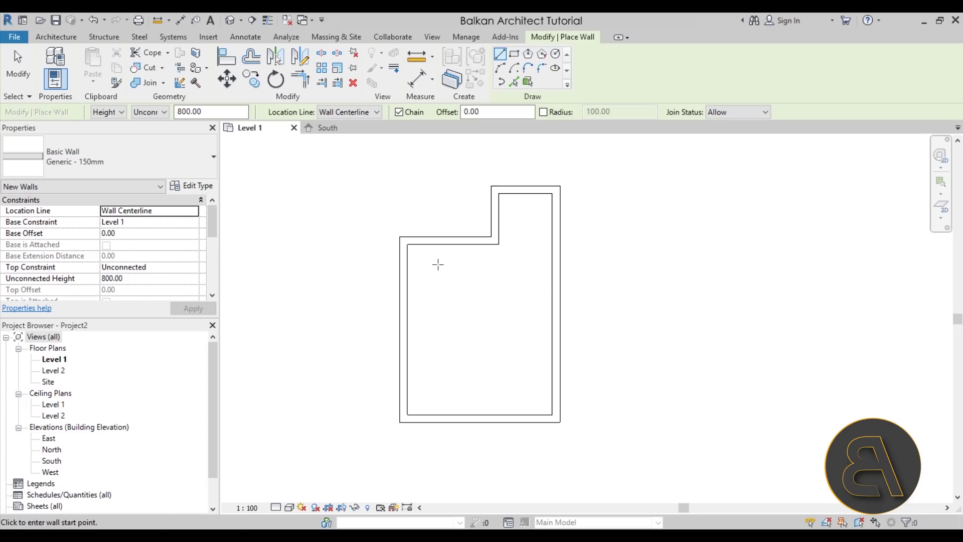
click(439, 241)
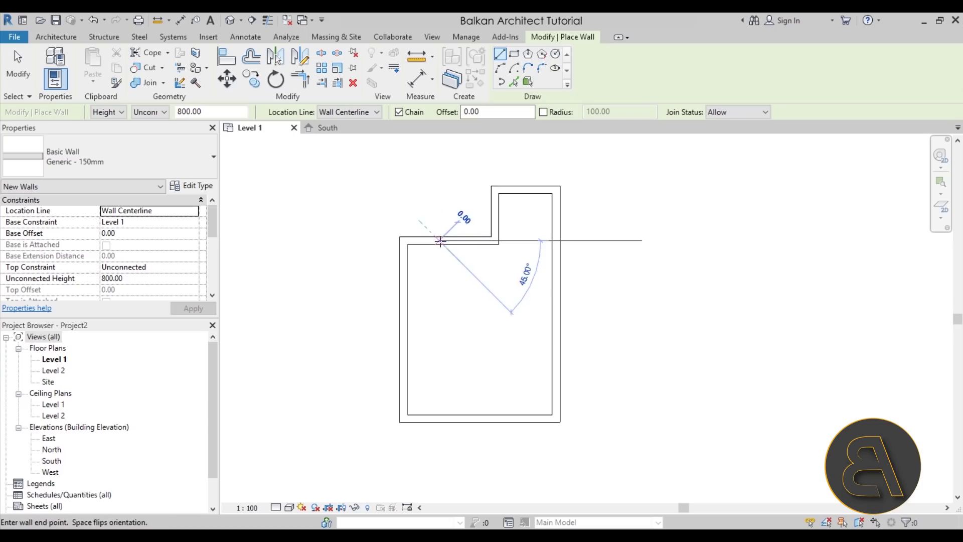
click(439, 307)
scroll(443, 282, up, 3)
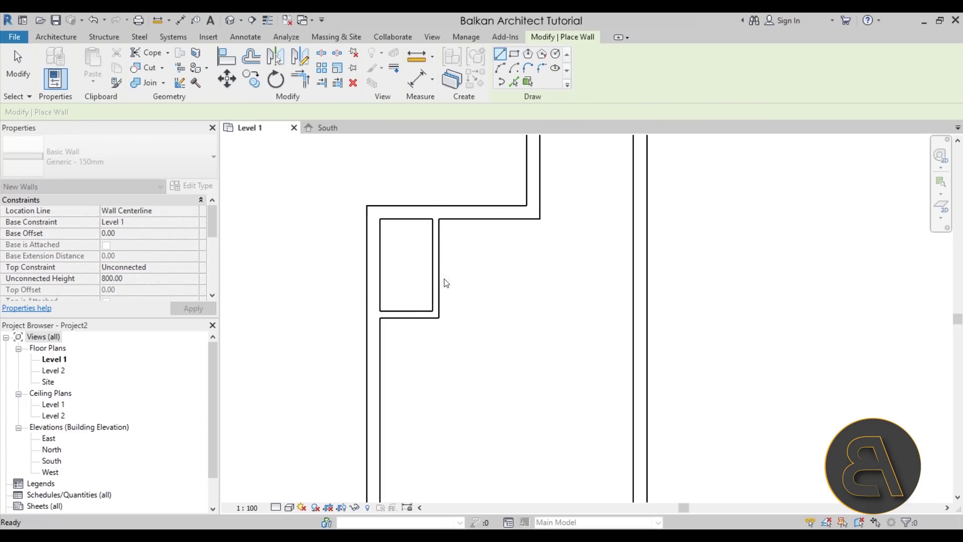
key(Escape)
key(Escape)
click(430, 271)
scroll(452, 264, down, 2)
key(Escape)
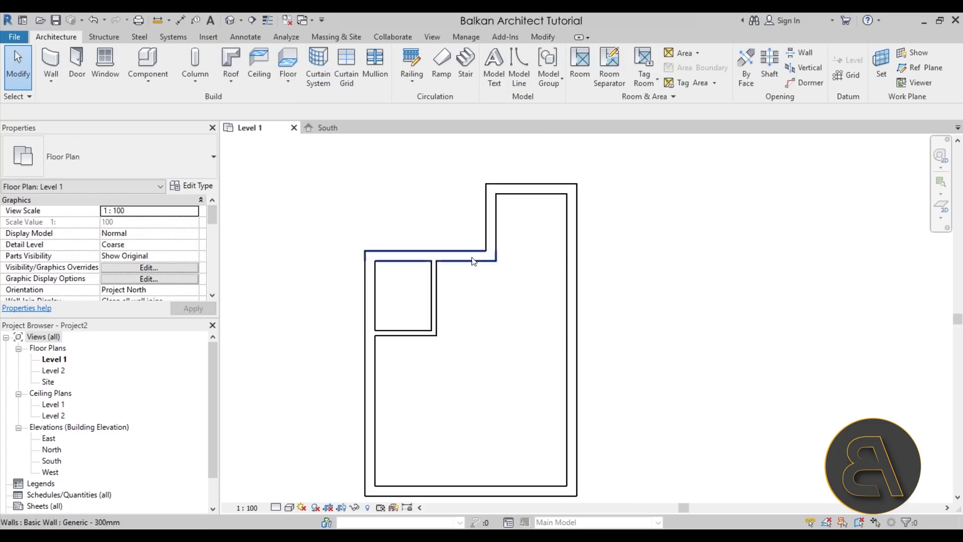
middle_drag(456, 295, 448, 284)
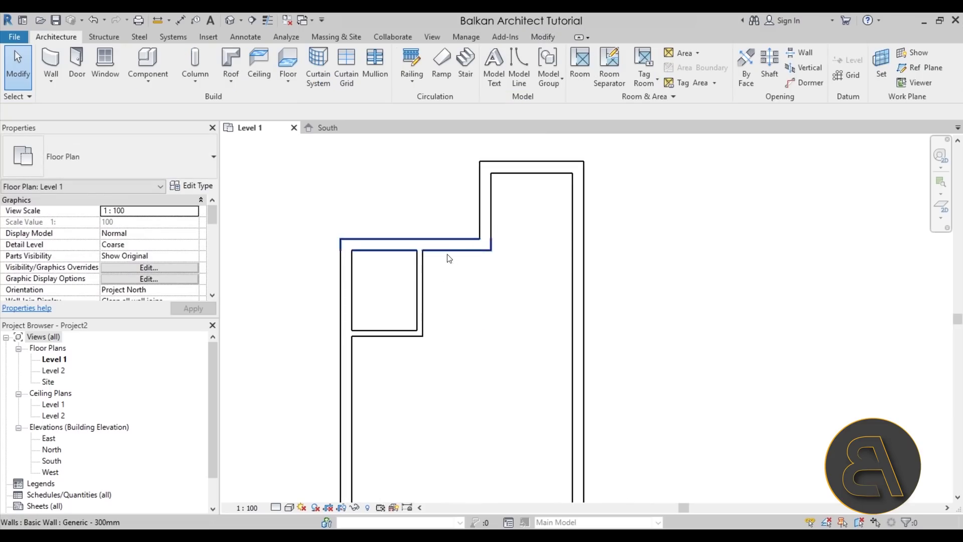
middle_drag(426, 314, 421, 301)
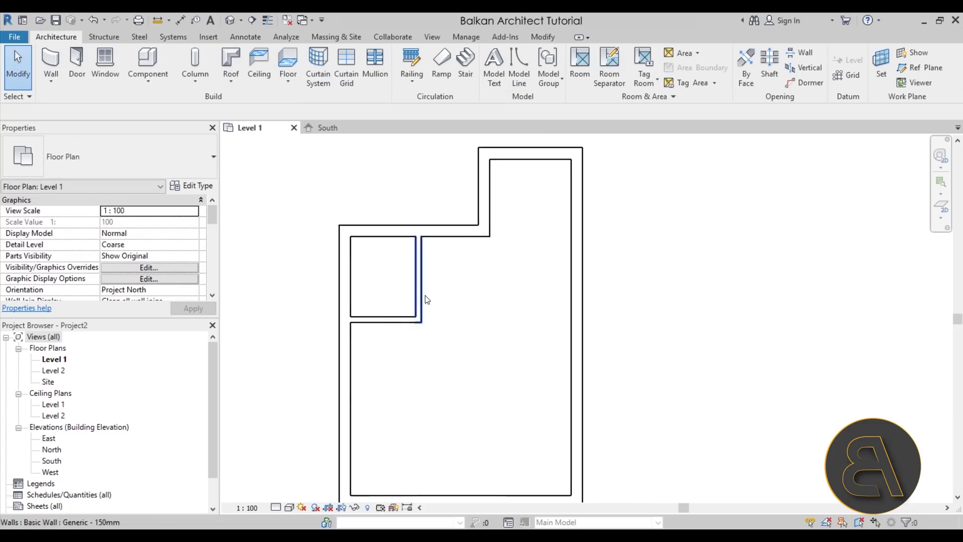
click(394, 319)
key(Escape)
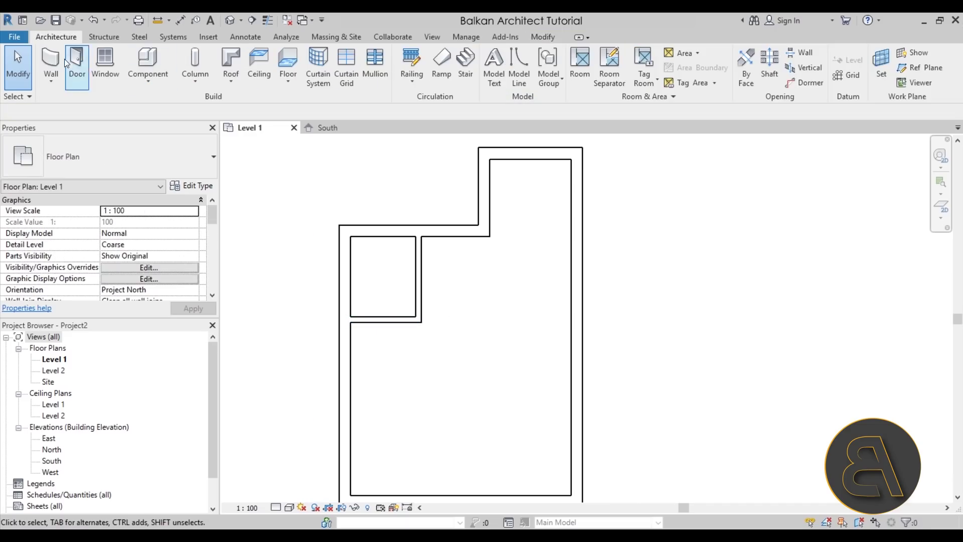
Step: Draw a 150 mm partition running west from the east exterior wall, plus a short perpendicular wall going north from it
key(w)
key(a)
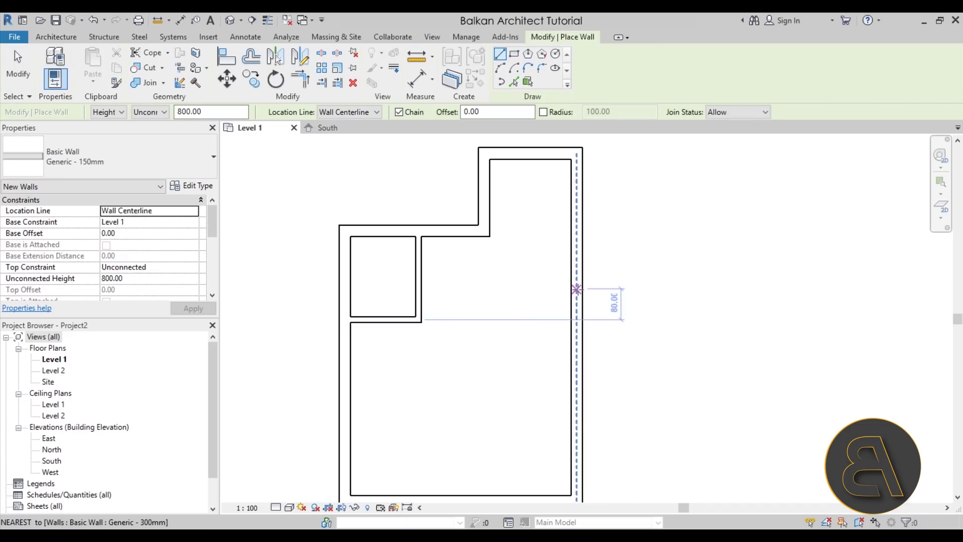
click(577, 289)
click(456, 289)
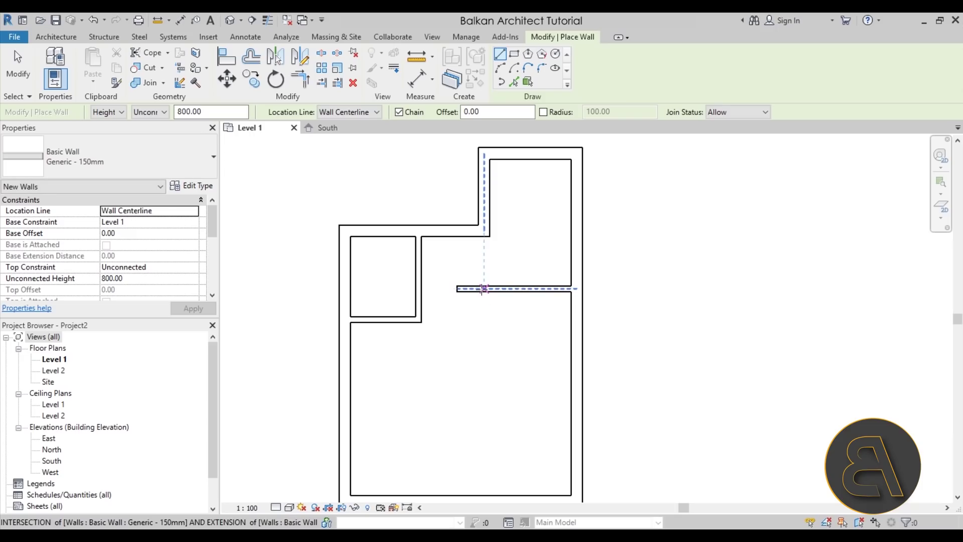
click(484, 260)
key(Escape)
key(Escape)
Step: Extend the short partition north until it meets the exterior wall at the inner corner of the step
scroll(489, 268, up, 3)
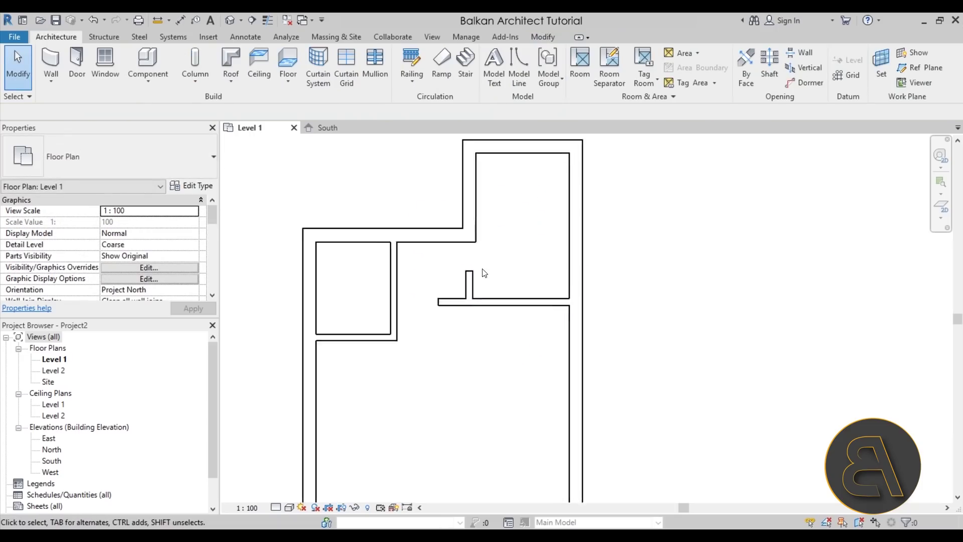
click(468, 280)
drag(463, 273, 463, 228)
key(Escape)
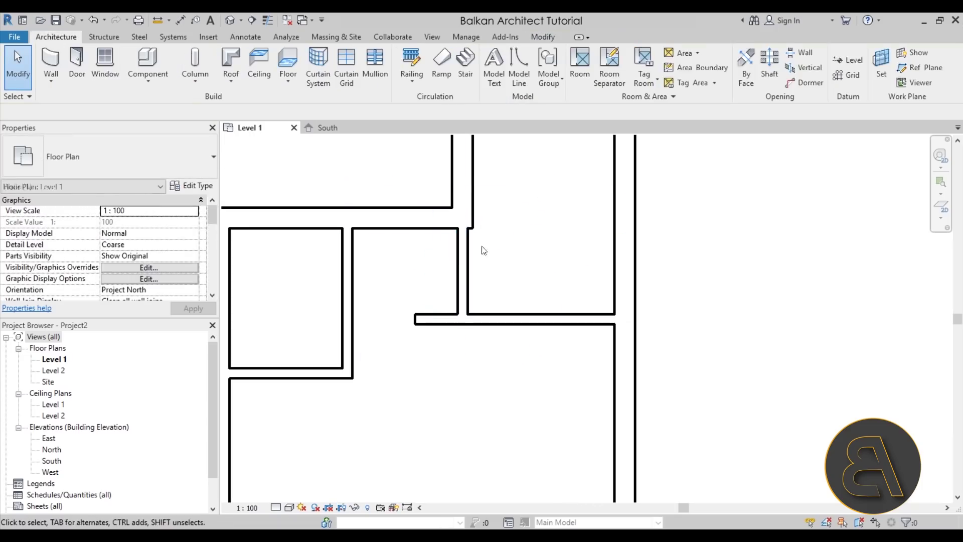
scroll(503, 243, down, 2)
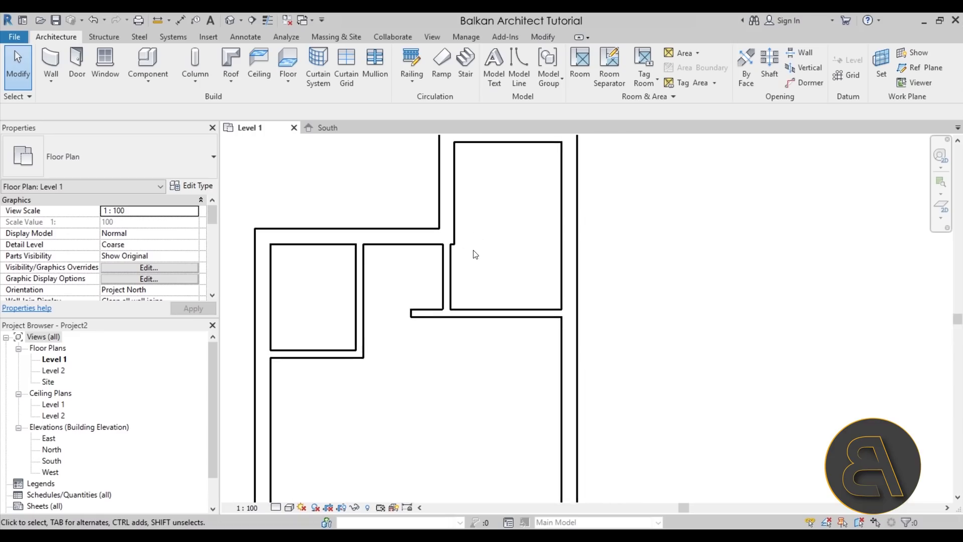
click(544, 37)
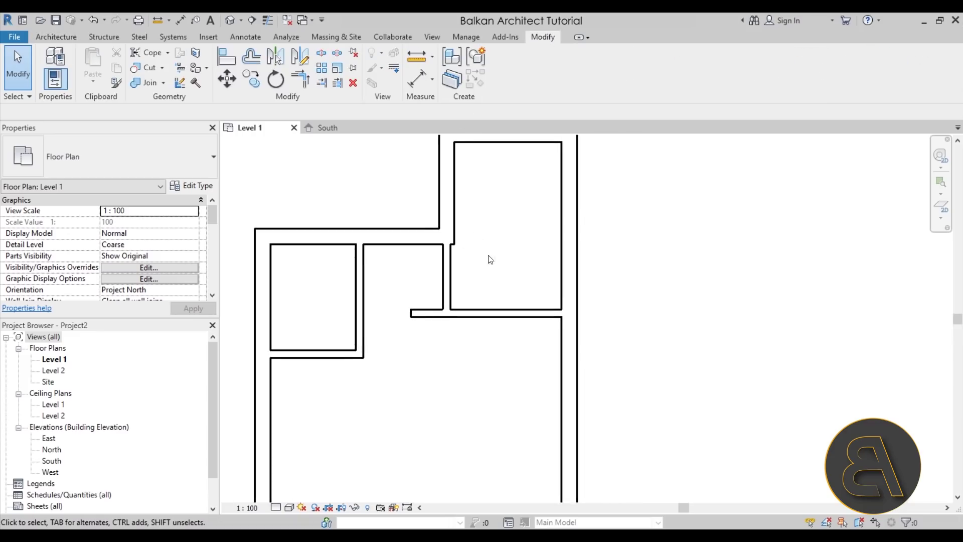
Step: Align the short vertical partition's east face with the inner face of the northern wing's west exterior wall
key(a)
key(l)
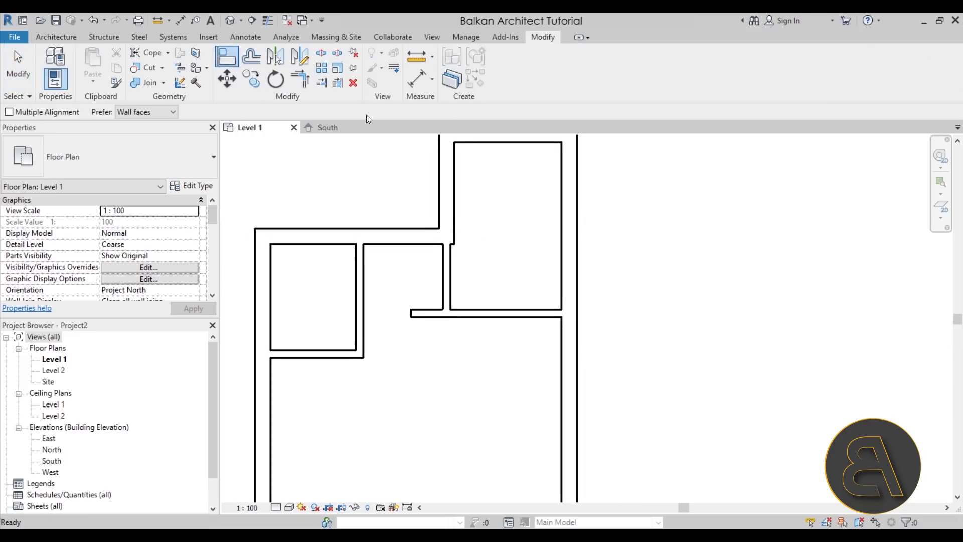
click(455, 215)
click(447, 266)
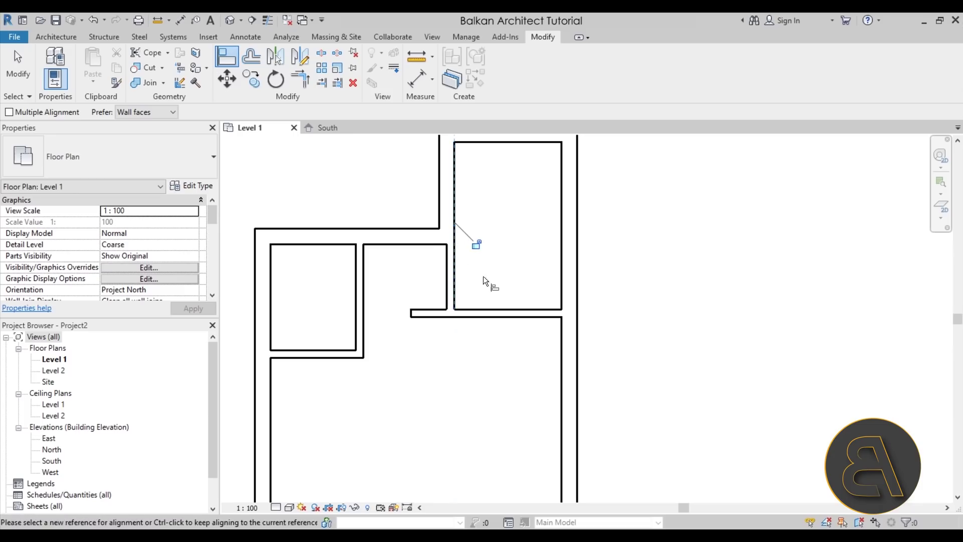
scroll(506, 280, down, 2)
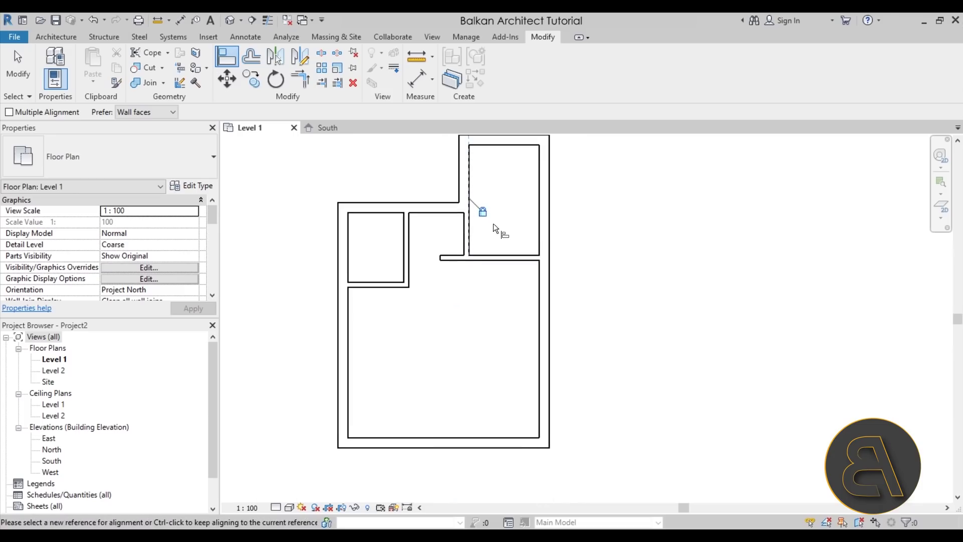
key(Escape)
key(Escape)
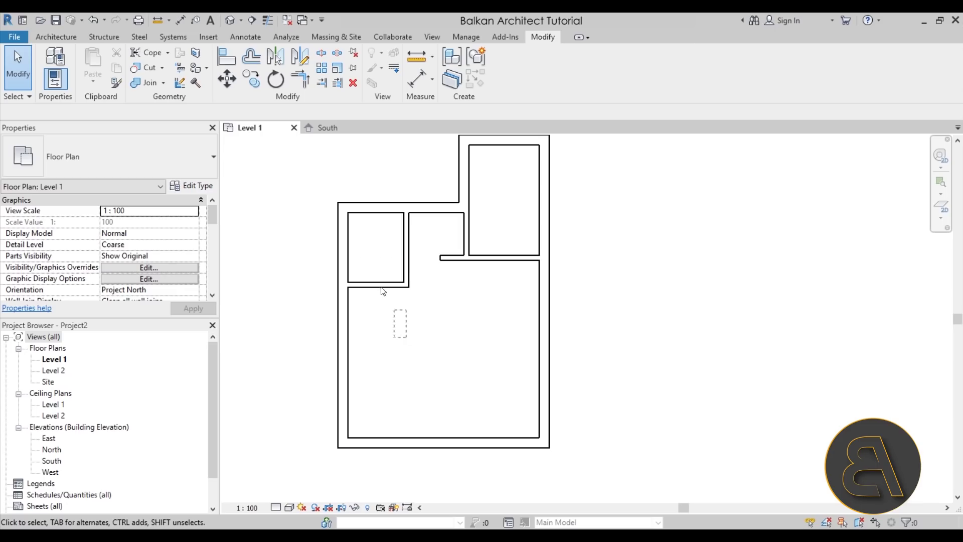
Step: Move the west exterior wall farther west and the south exterior wall slightly north
click(342, 263)
drag(343, 263, 312, 264)
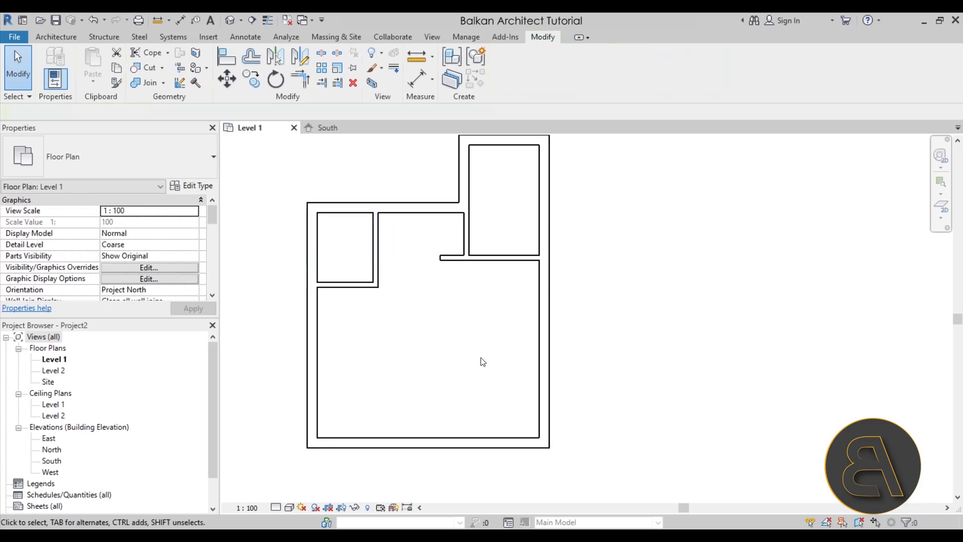
click(471, 433)
scroll(462, 431, down, 2)
click(456, 323)
scroll(457, 323, up, 2)
Step: Draw two perpendicular partition walls from the east exterior wall to the south exterior wall, enclosing a room in the southeast corner
click(56, 37)
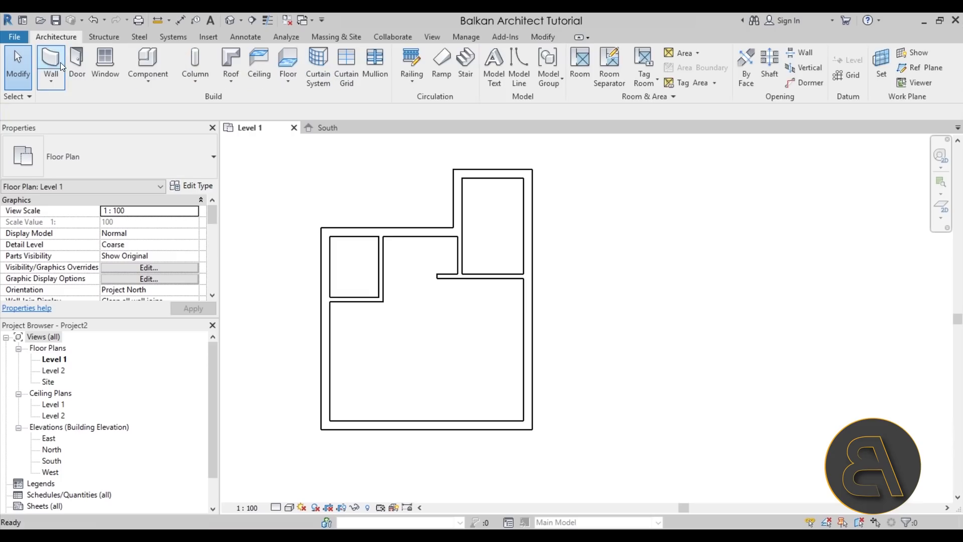
click(61, 62)
click(524, 334)
click(434, 334)
click(436, 423)
key(Escape)
key(Escape)
Step: Move the southeast room's north partition slightly north to narrow the hallway
drag(475, 340, 467, 329)
key(Escape)
middle_drag(487, 356, 458, 303)
scroll(461, 315, up, 1)
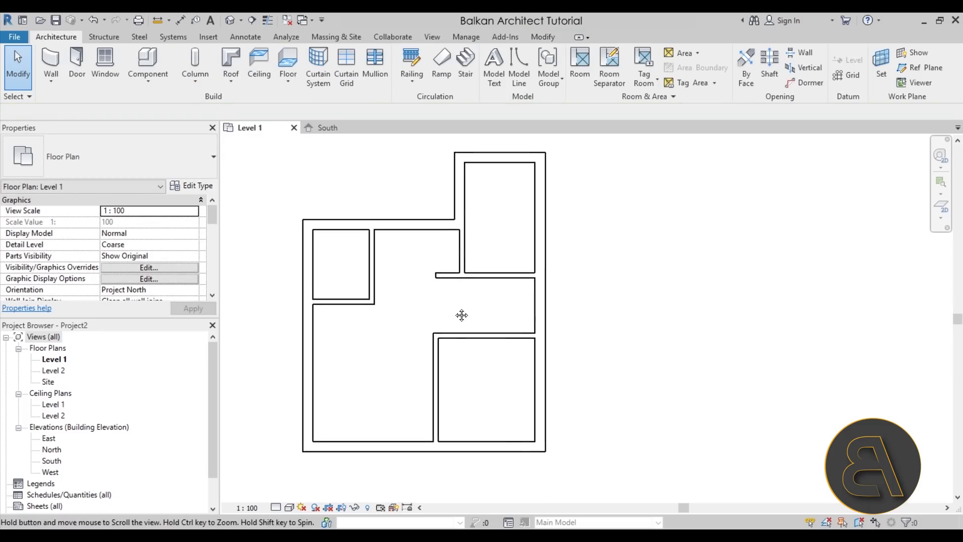
scroll(461, 315, up, 1)
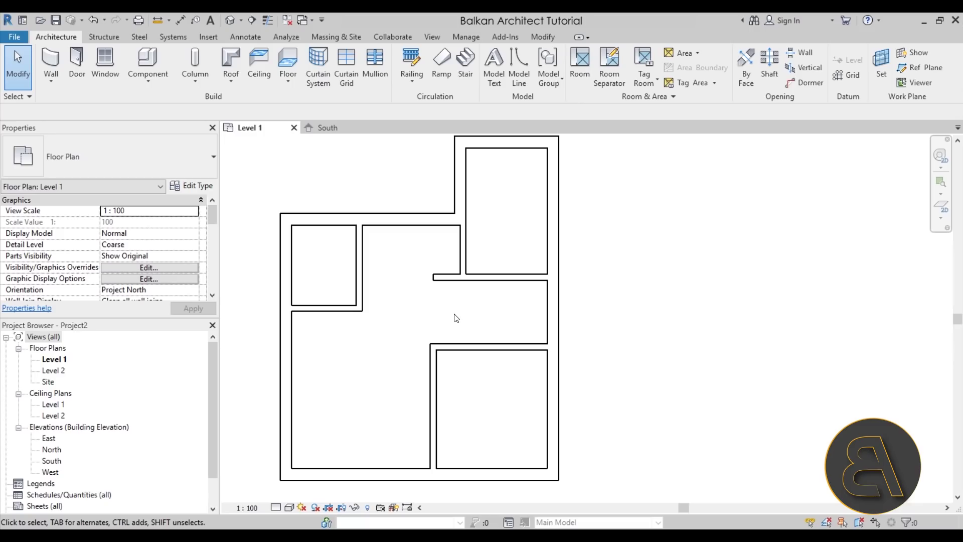
mouse_move(472, 315)
middle_down()
mouse_move(471, 338)
mouse_move(474, 321)
middle_up()
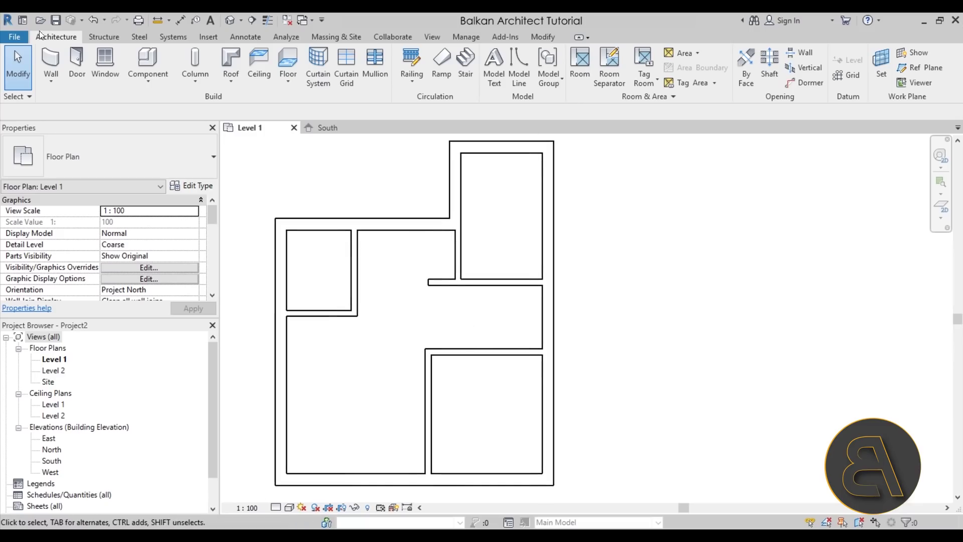
Step: Align the southeast room's west partition with the free west end of the hallway's north partition
click(545, 38)
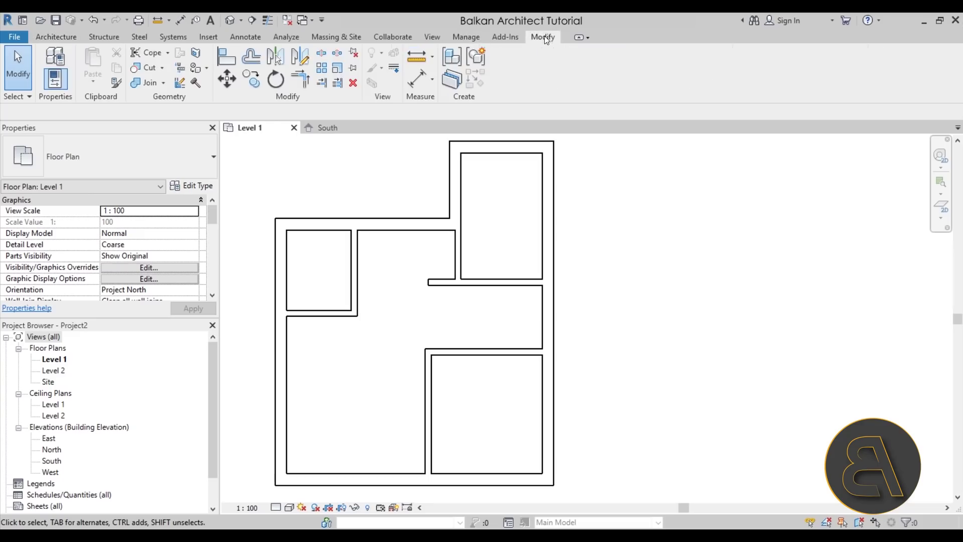
click(238, 58)
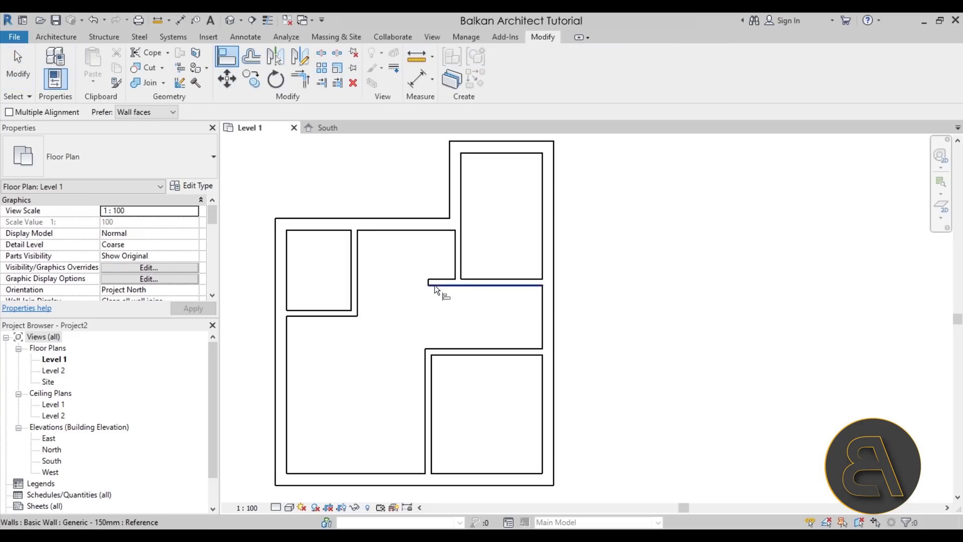
click(428, 281)
click(423, 374)
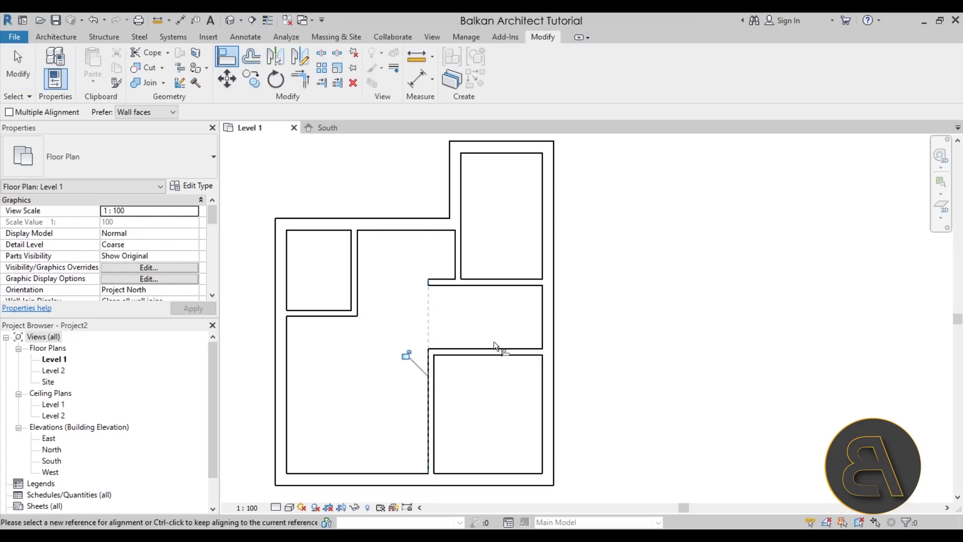
scroll(493, 342, down, 3)
key(Escape)
key(Escape)
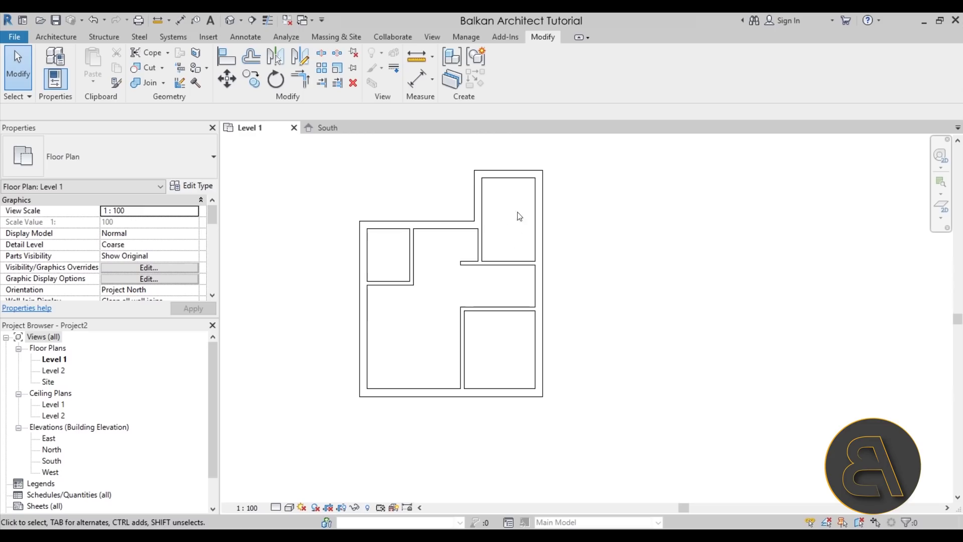
Step: Move the northernmost exterior wall slightly south to shorten the northern wing
click(504, 189)
key(Escape)
scroll(420, 257, up, 2)
scroll(424, 257, down, 2)
scroll(423, 258, up, 1)
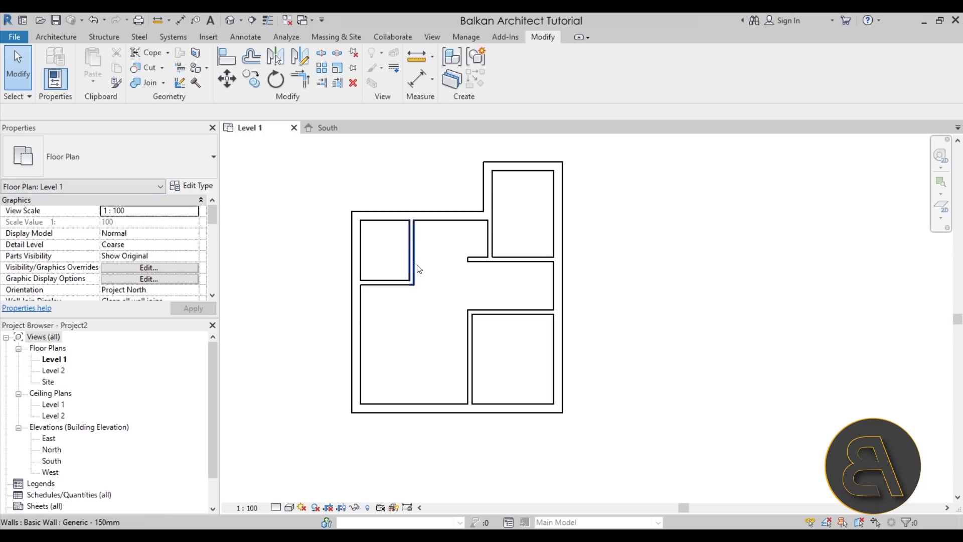
scroll(405, 258, up, 2)
scroll(415, 262, down, 1)
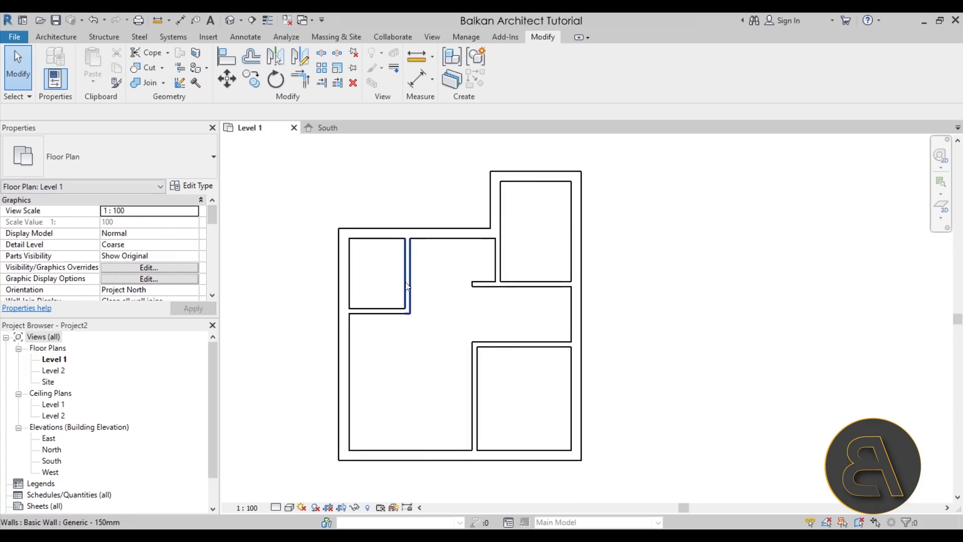
Step: Set the northwest room's clear width to 150 cm, measured between the inner faces of its west and east walls
click(407, 284)
scroll(421, 249, up, 4)
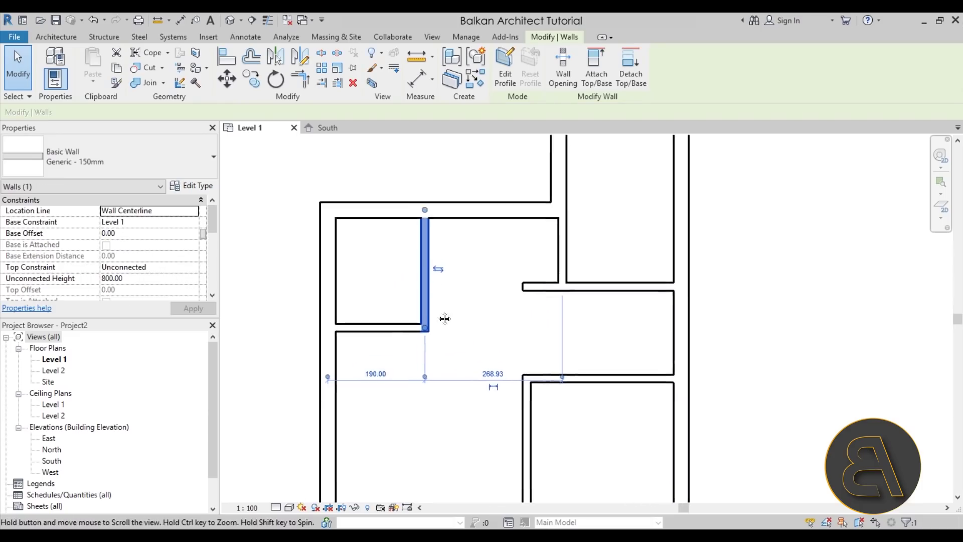
drag(425, 384, 422, 279)
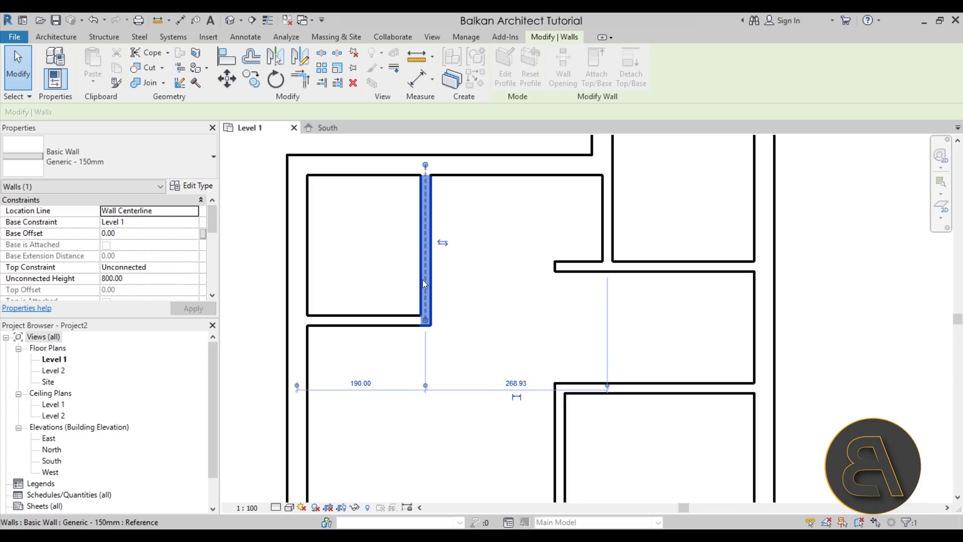
drag(426, 384, 417, 274)
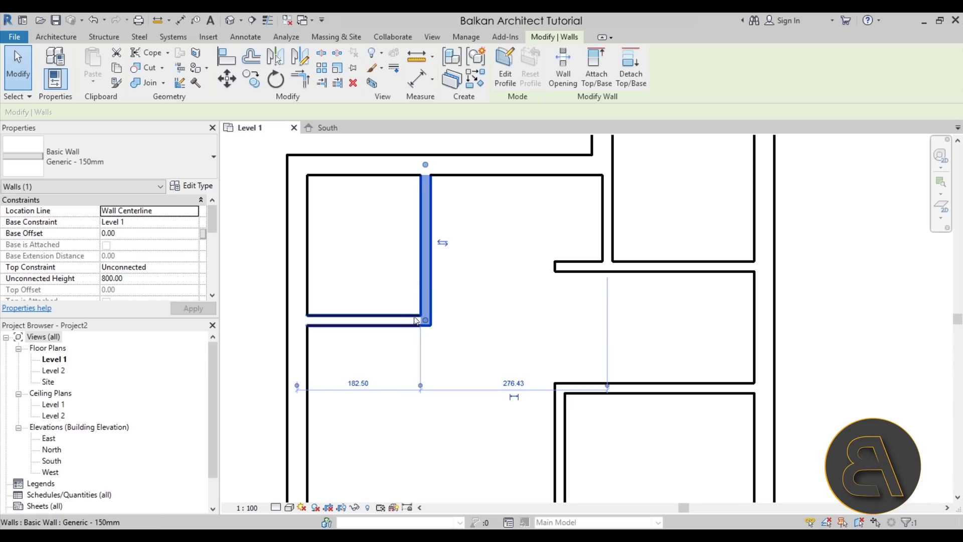
drag(297, 385, 310, 296)
click(363, 383)
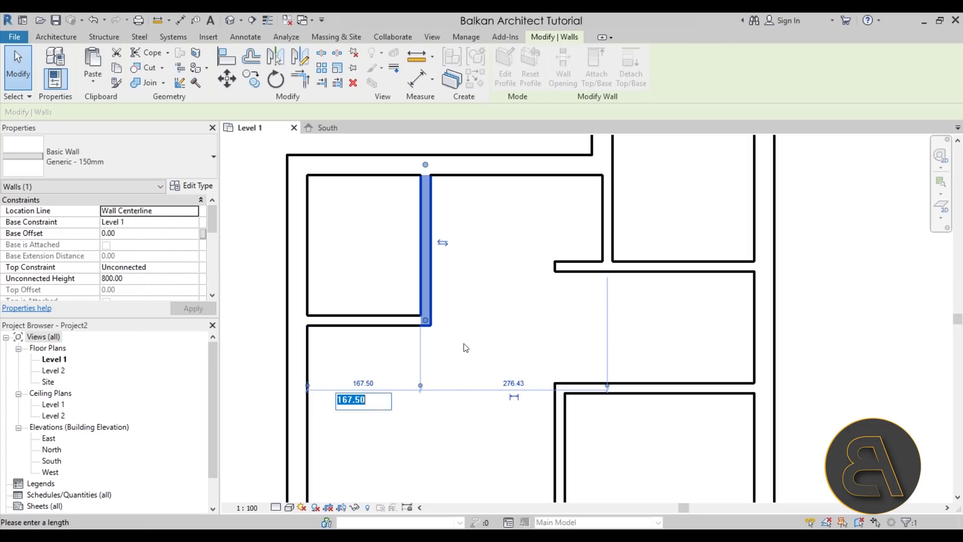
text(150)
key(Return)
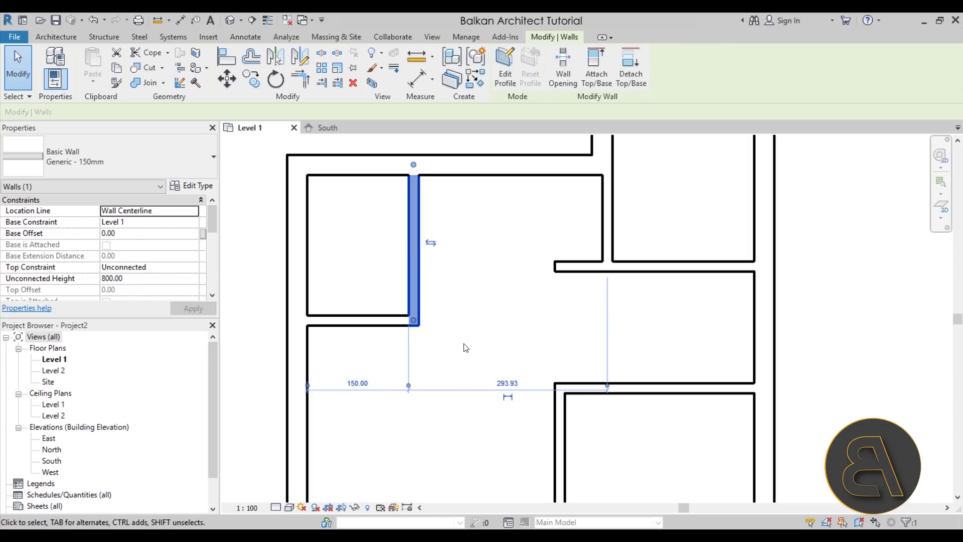
click(484, 353)
Step: Reduce the northwest room's clear north-south depth, measured between wall faces, by repositioning its south partition
click(389, 325)
scroll(390, 325, down, 2)
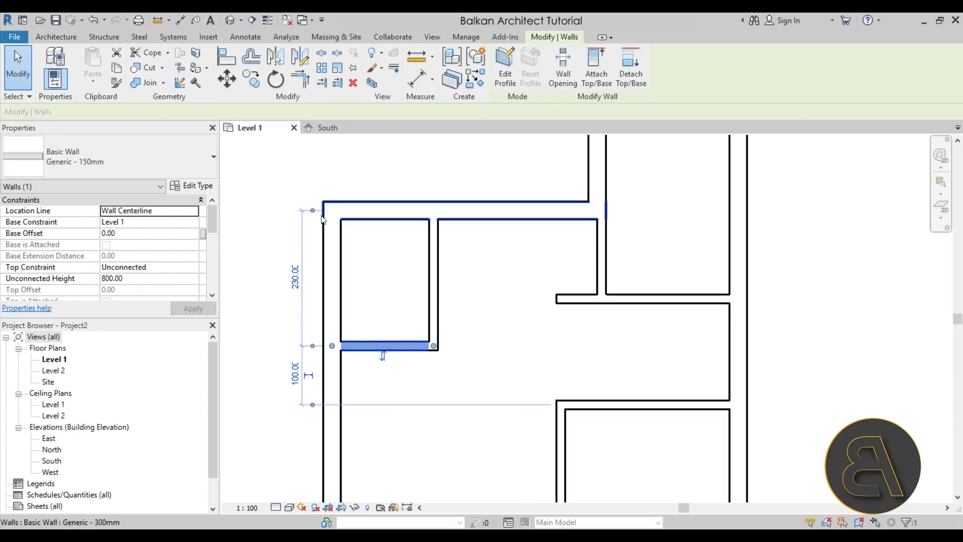
drag(364, 223, 364, 220)
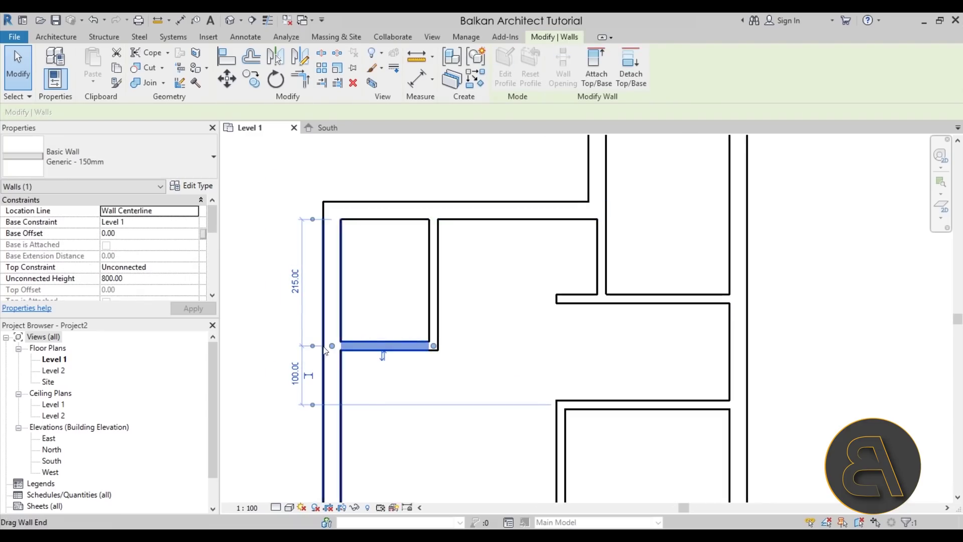
click(295, 282)
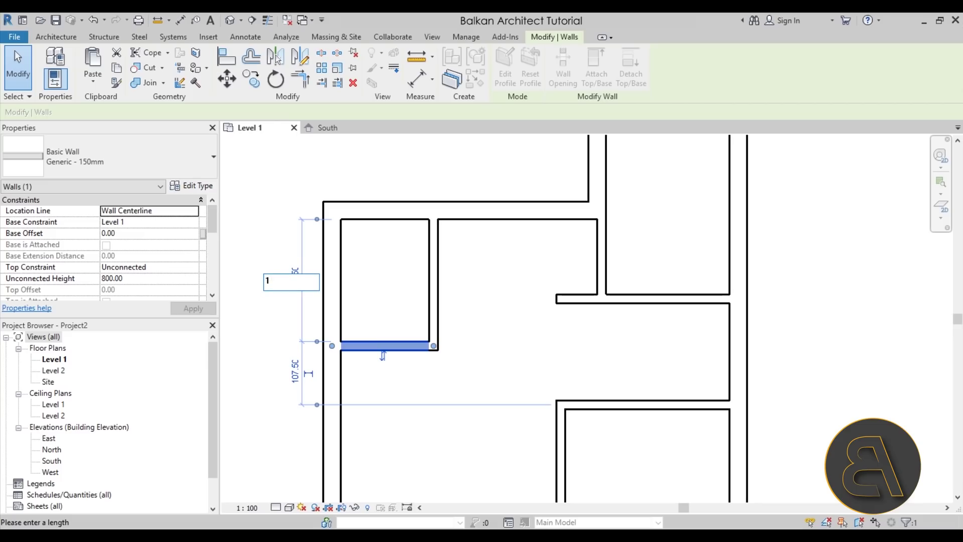
key(Return)
key(Escape)
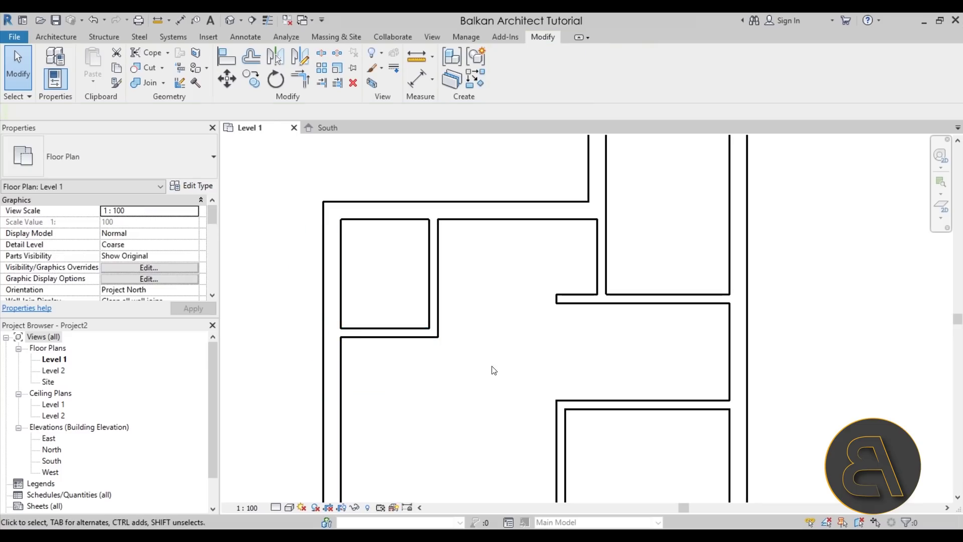
Step: Set the clear distance from the northwest room's south partition to the south exterior wall's inner face to 360 cm
scroll(449, 346, down, 2)
scroll(499, 273, down, 2)
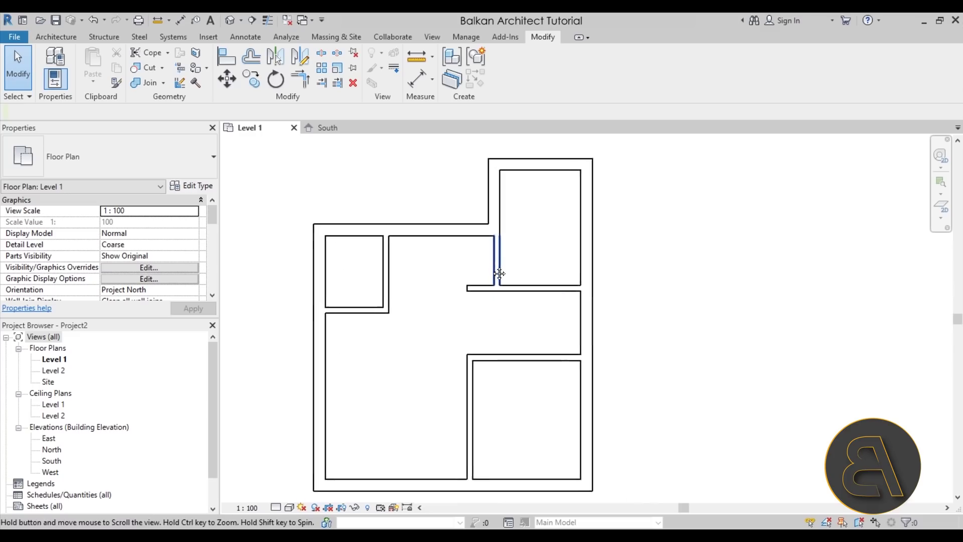
middle_drag(482, 299, 482, 267)
middle_drag(437, 361, 436, 345)
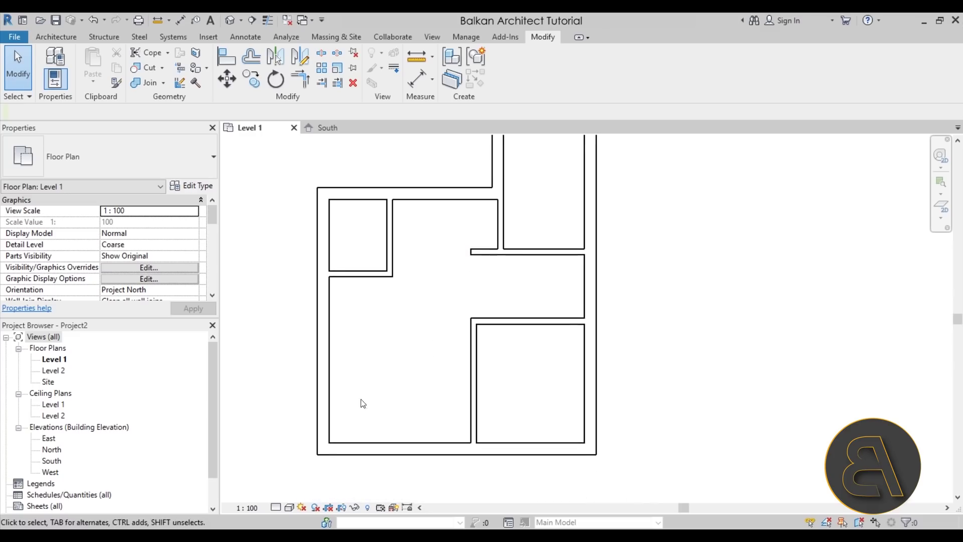
click(351, 448)
drag(303, 321, 303, 277)
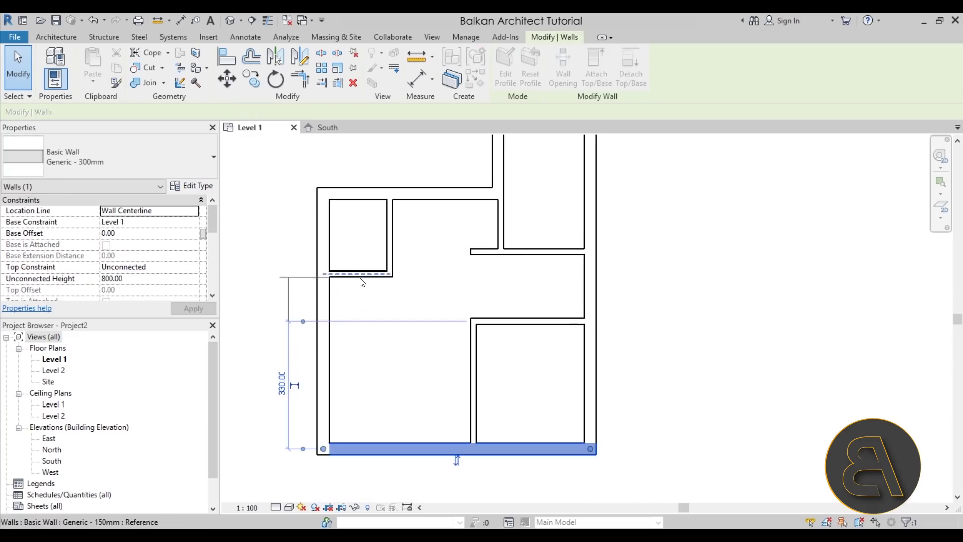
drag(303, 448, 338, 441)
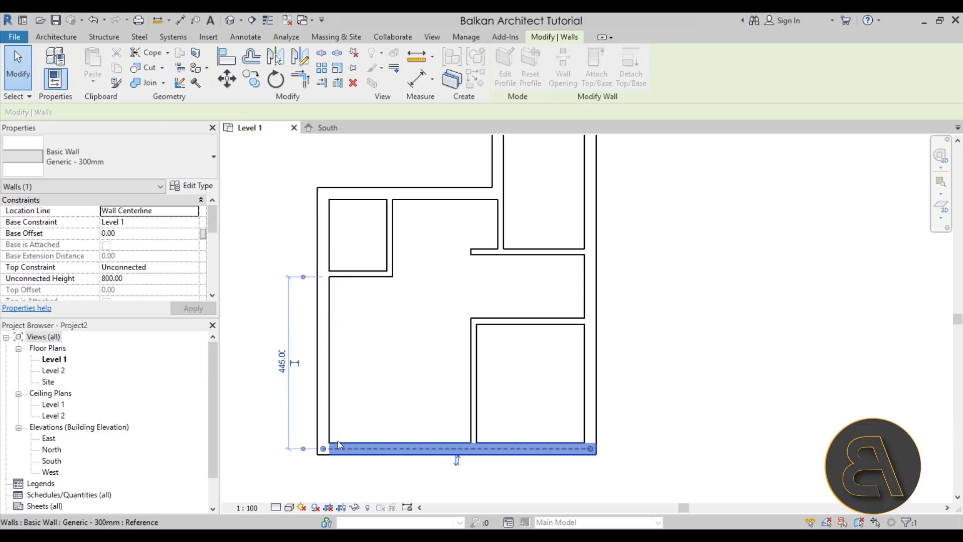
click(281, 360)
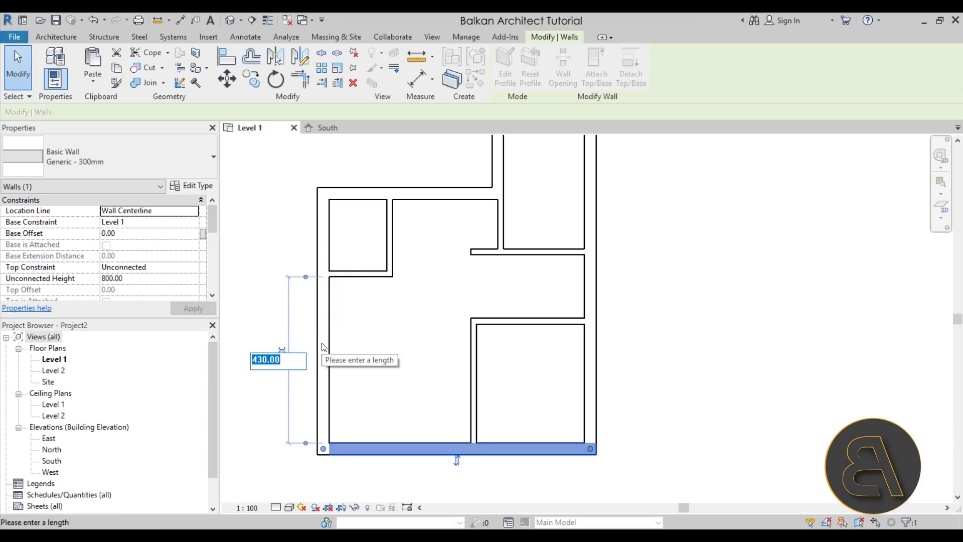
text(6)
key(BackSpace)
text(360)
key(Return)
click(426, 355)
Step: Set the hallway's north partition 90 cm clear of the inner face of the exterior wall north of it
scroll(421, 352, down, 2)
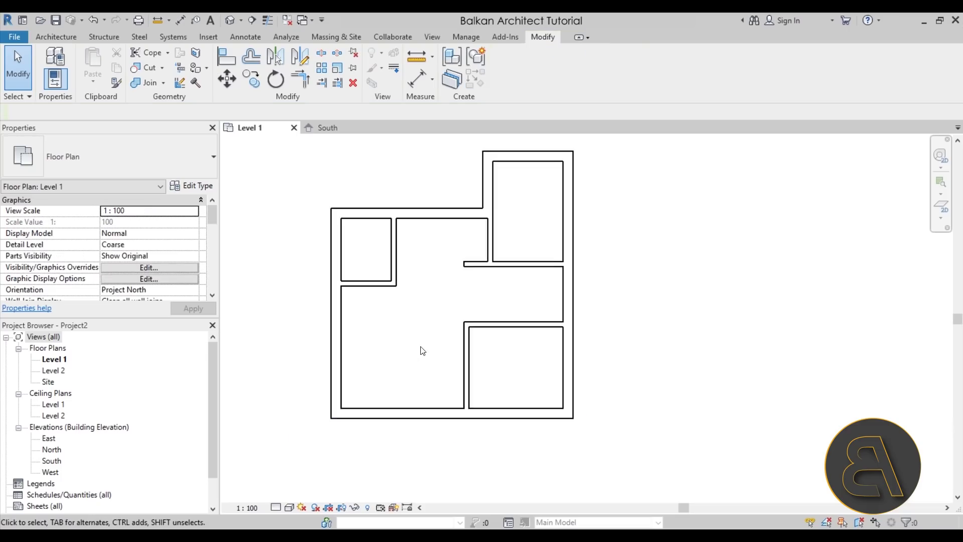
scroll(402, 336, up, 3)
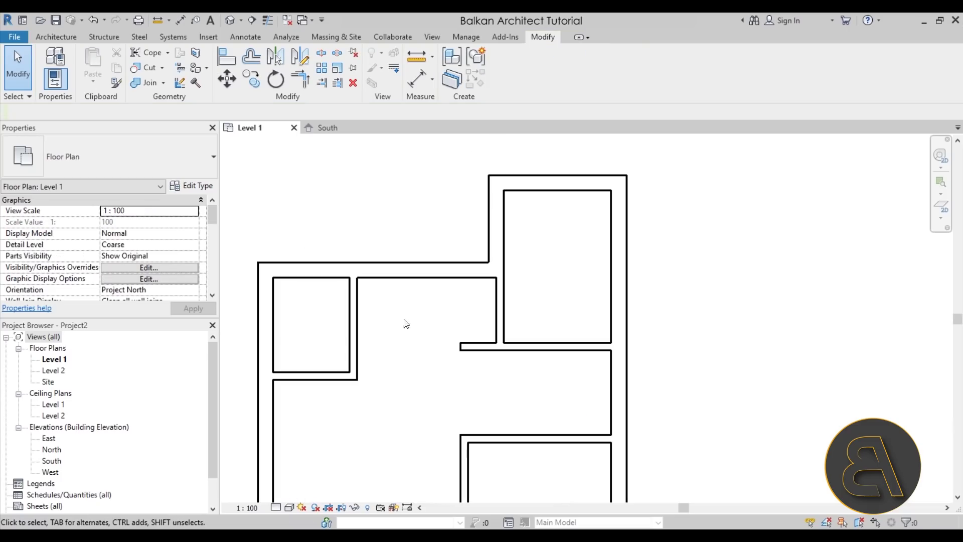
click(460, 346)
drag(439, 346, 473, 341)
drag(439, 182, 419, 310)
click(419, 310)
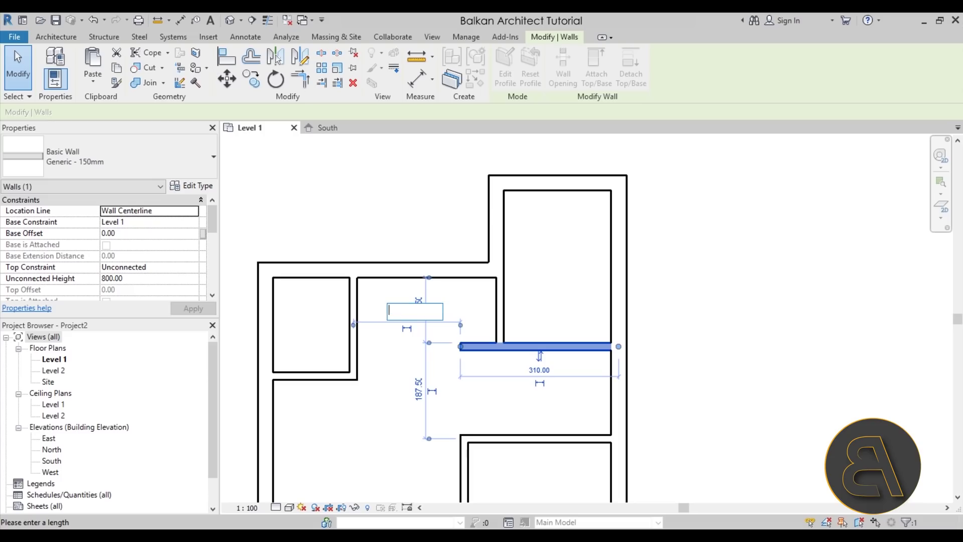
text(90)
key(Return)
click(488, 385)
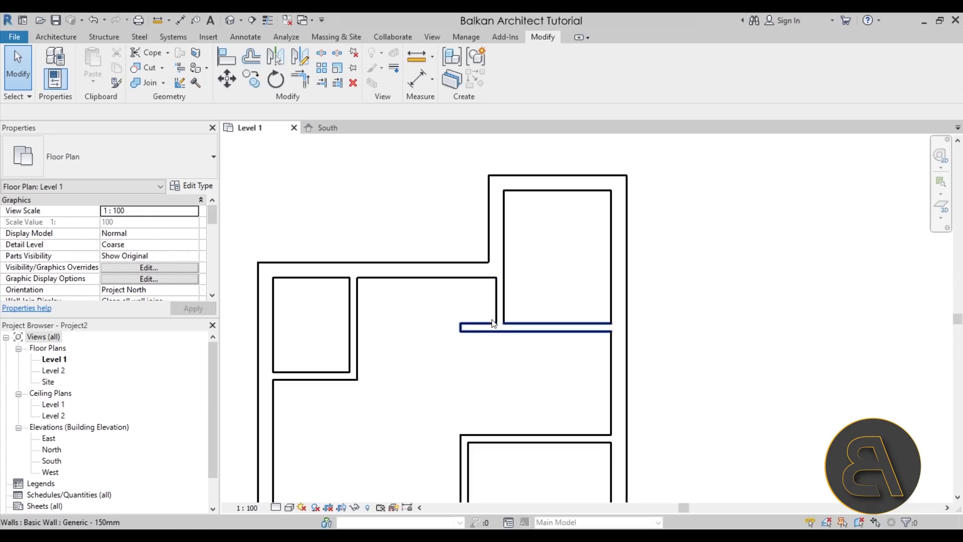
Step: Set the clear distance from the west exterior wall's inner face to the southeast room's west partition to 296 cm
middle_drag(495, 310, 332, 314)
scroll(333, 314, down, 1)
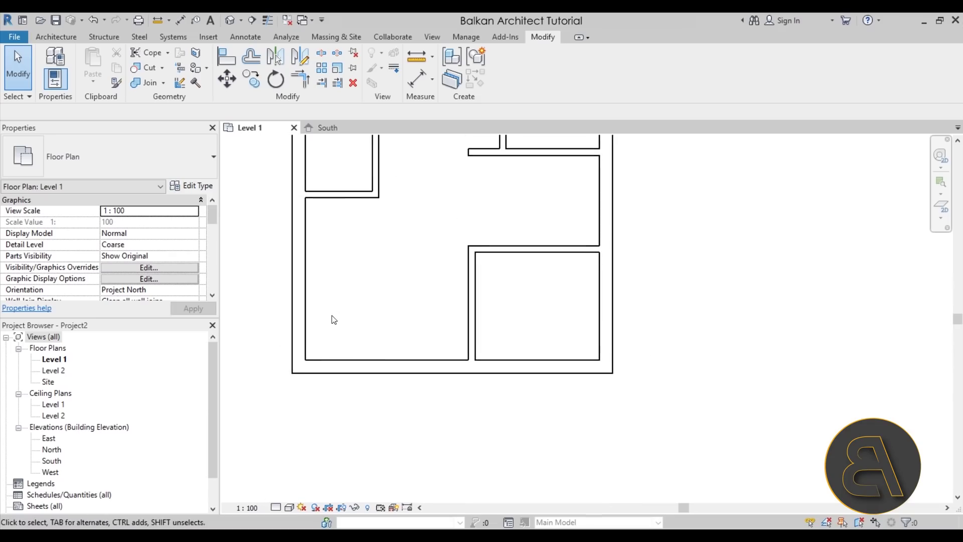
click(470, 326)
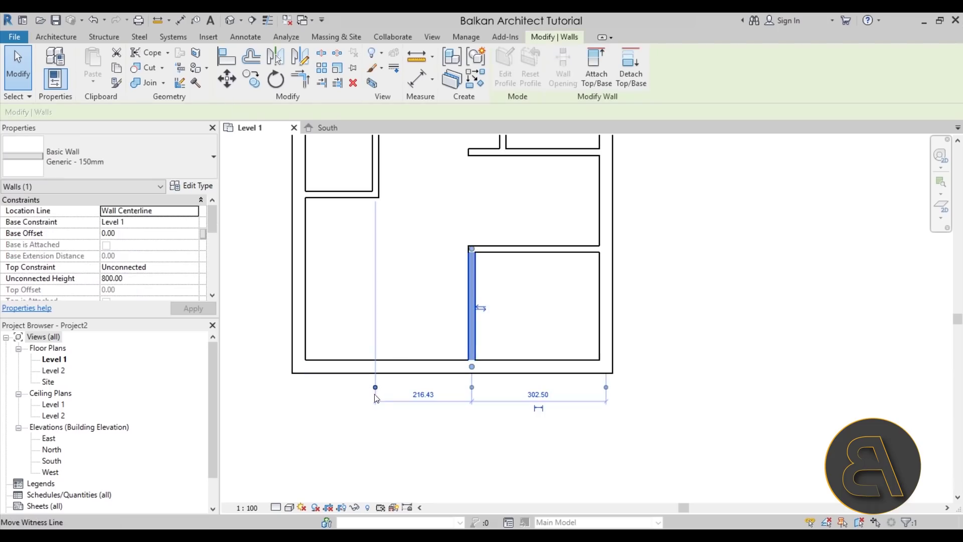
drag(379, 390, 309, 334)
drag(471, 388, 467, 350)
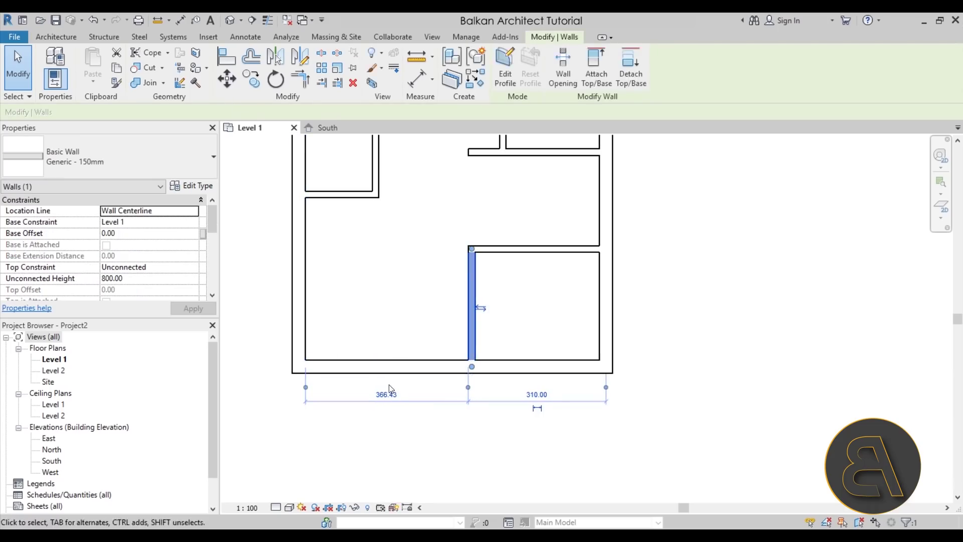
click(386, 395)
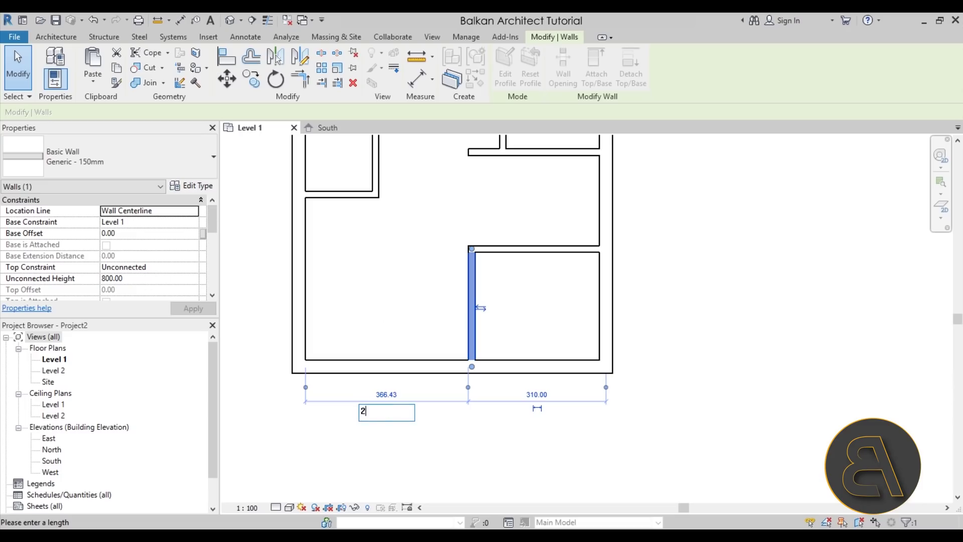
text(296)
key(Return)
click(548, 290)
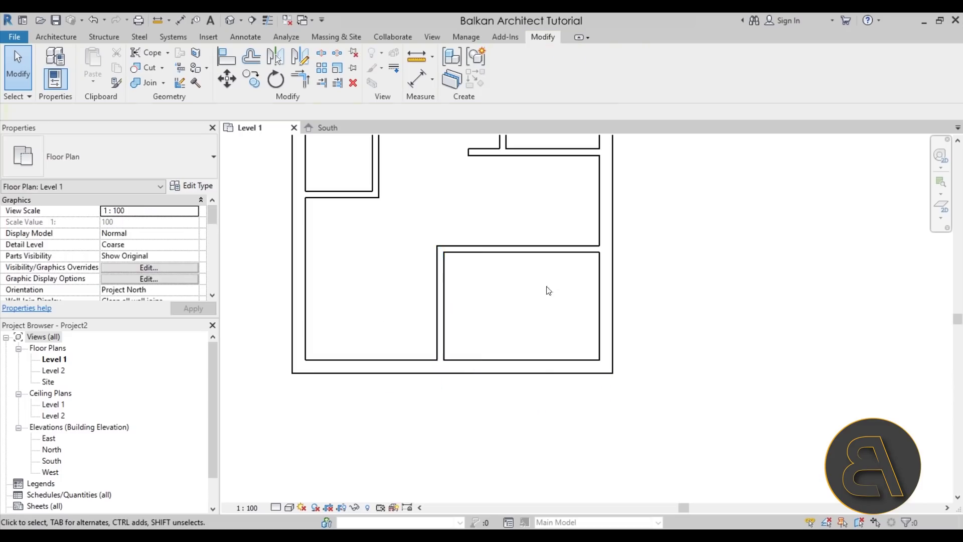
Step: Reduce the hallway's clear width, measured between partition faces, by moving the southeast room's north partition north
scroll(526, 419, down, 3)
middle_drag(527, 419, 533, 335)
scroll(532, 335, up, 1)
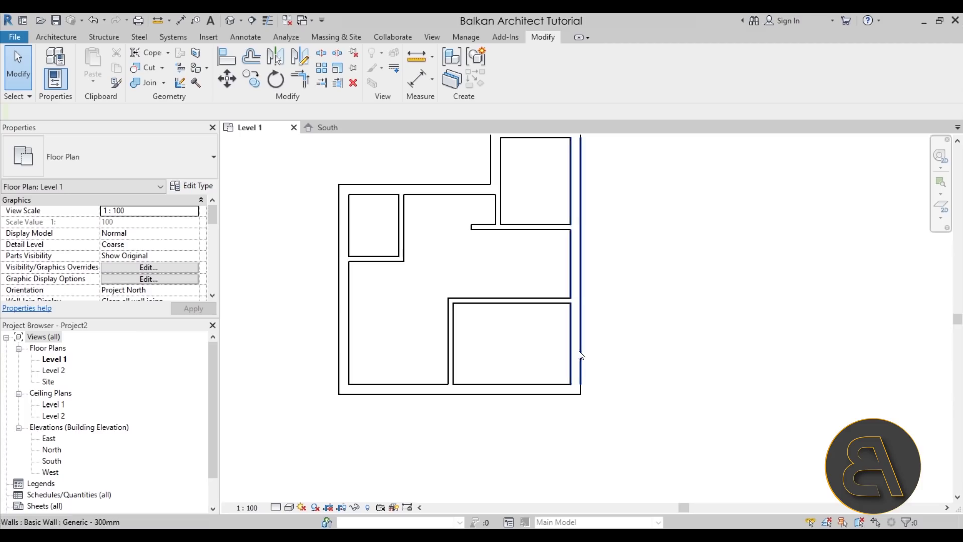
middle_drag(531, 291, 502, 311)
scroll(502, 312, up, 2)
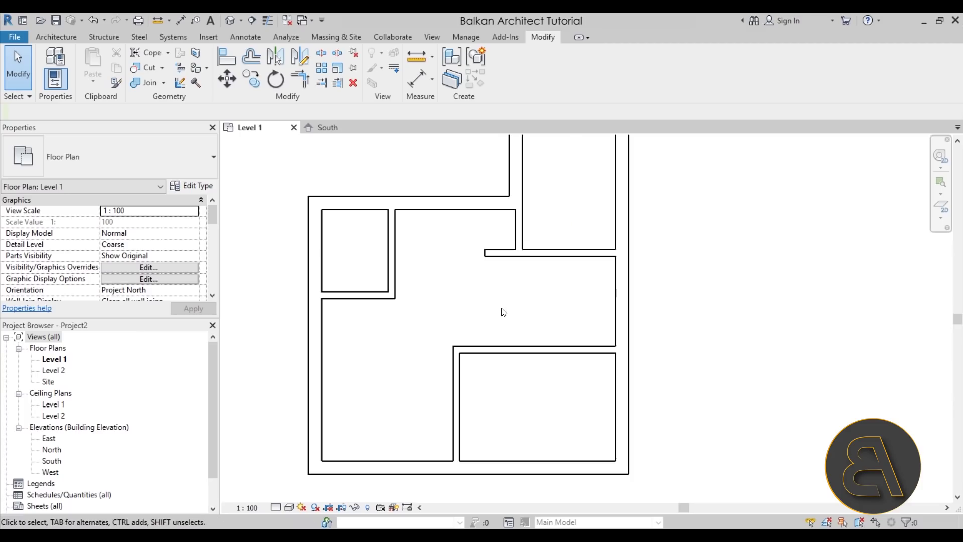
click(574, 350)
click(418, 308)
click(468, 330)
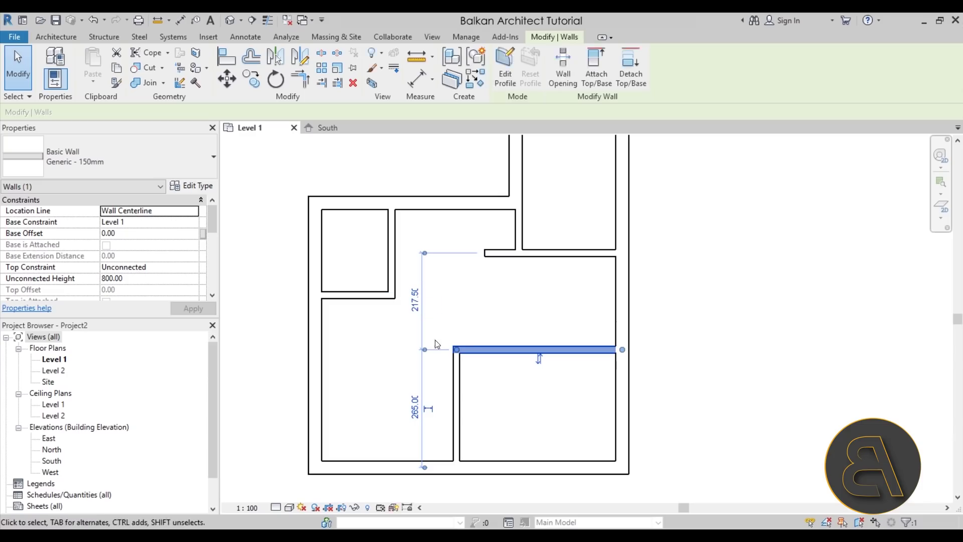
drag(424, 349, 478, 348)
drag(424, 253, 508, 261)
click(416, 301)
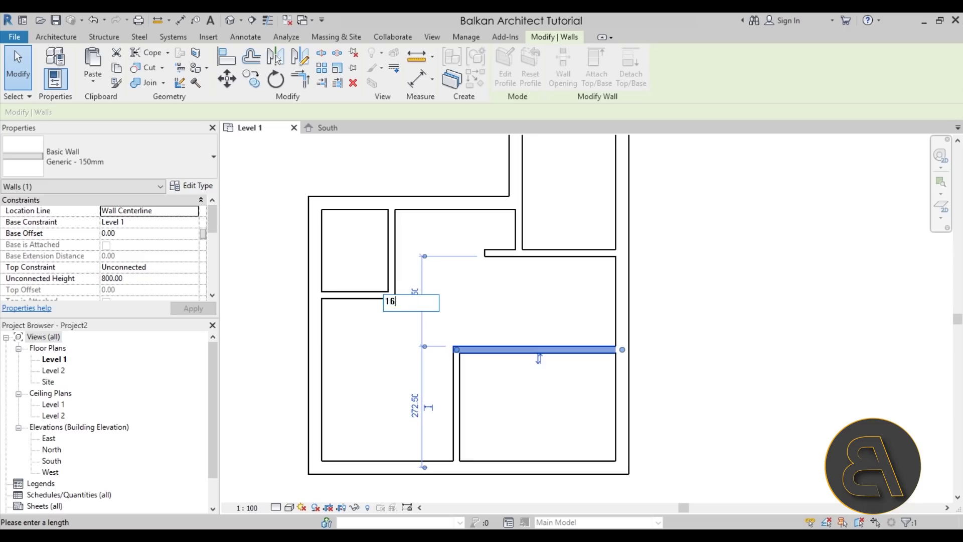
key(Return)
click(539, 397)
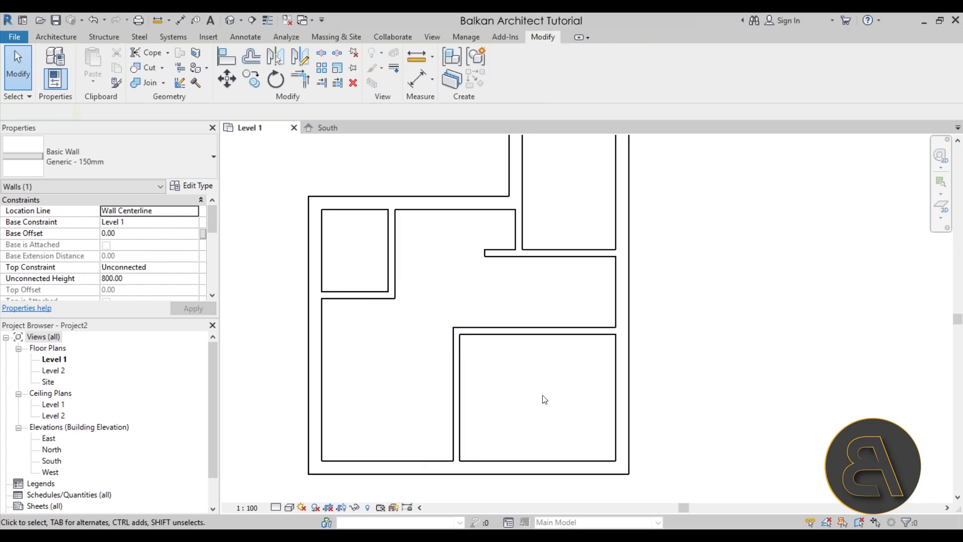
Step: Align the free west end of the hallway's north partition with the west face of the southeast room's west partition
scroll(539, 398, down, 2)
middle_drag(543, 376, 543, 379)
click(591, 389)
drag(590, 389, 560, 389)
drag(530, 335, 496, 256)
click(502, 334)
scroll(502, 333, up, 1)
middle_drag(502, 333, 495, 332)
scroll(479, 335, up, 1)
key(a)
key(l)
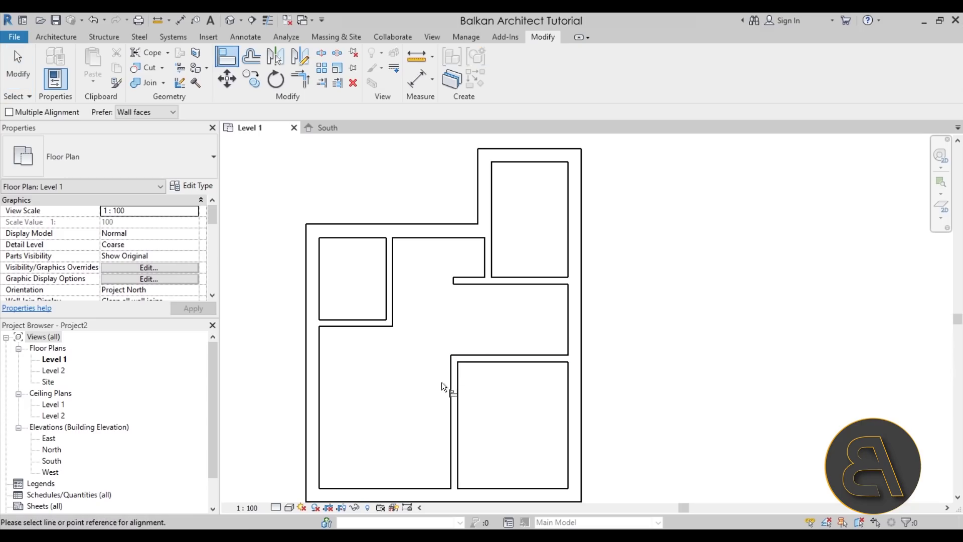
click(449, 379)
click(453, 278)
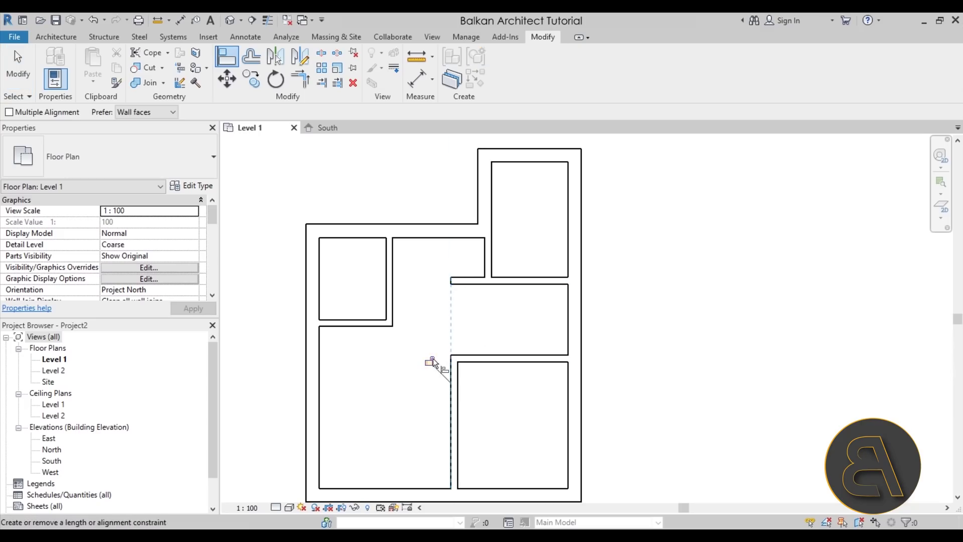
key(Escape)
Step: Reduce the clear distance from the hallway partition's west end to the short wall's west face by moving the short wall west
scroll(475, 318, down, 1)
scroll(476, 318, up, 3)
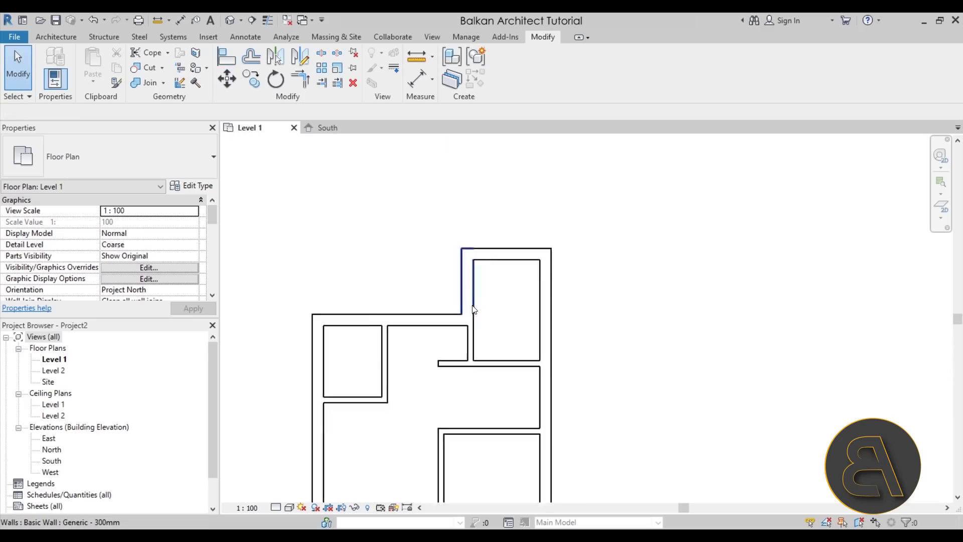
click(466, 351)
scroll(474, 361, up, 1)
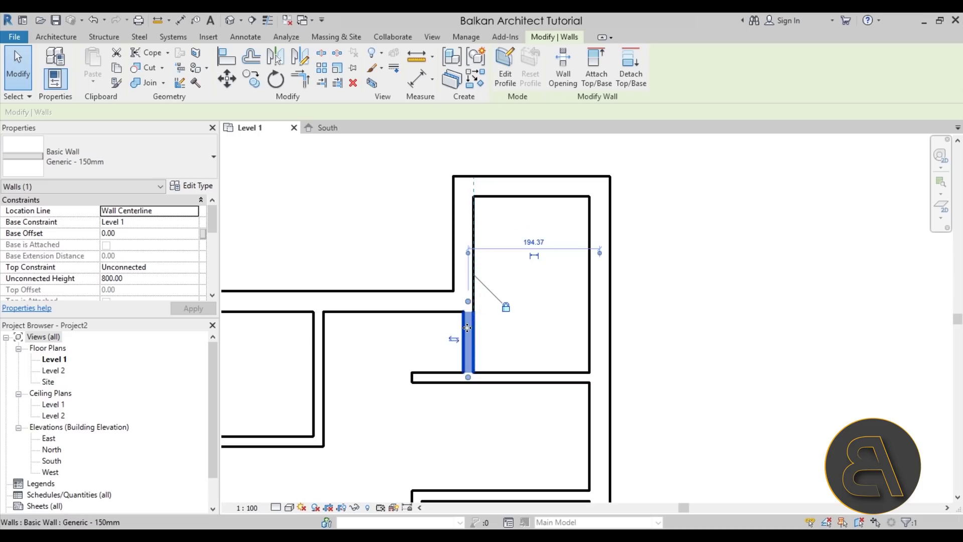
drag(600, 253, 411, 365)
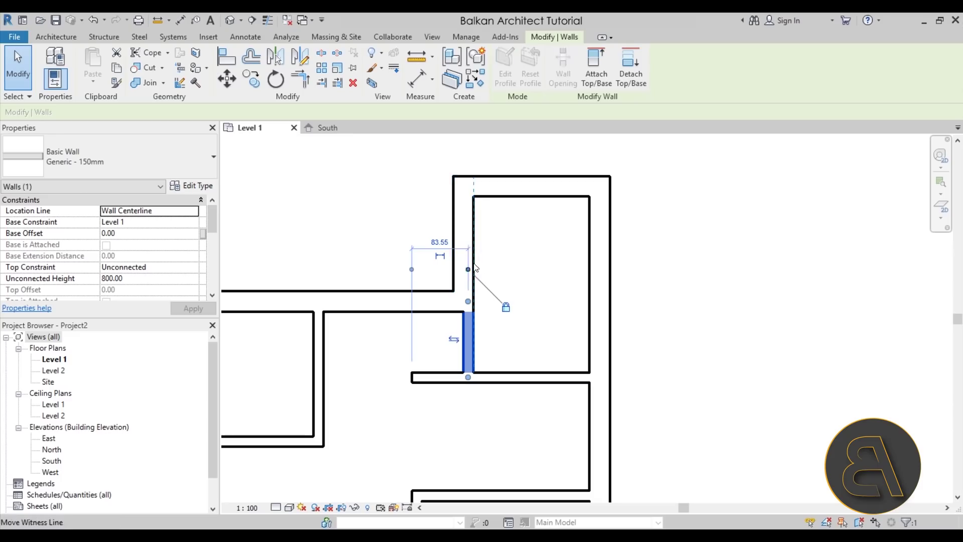
drag(468, 271, 462, 275)
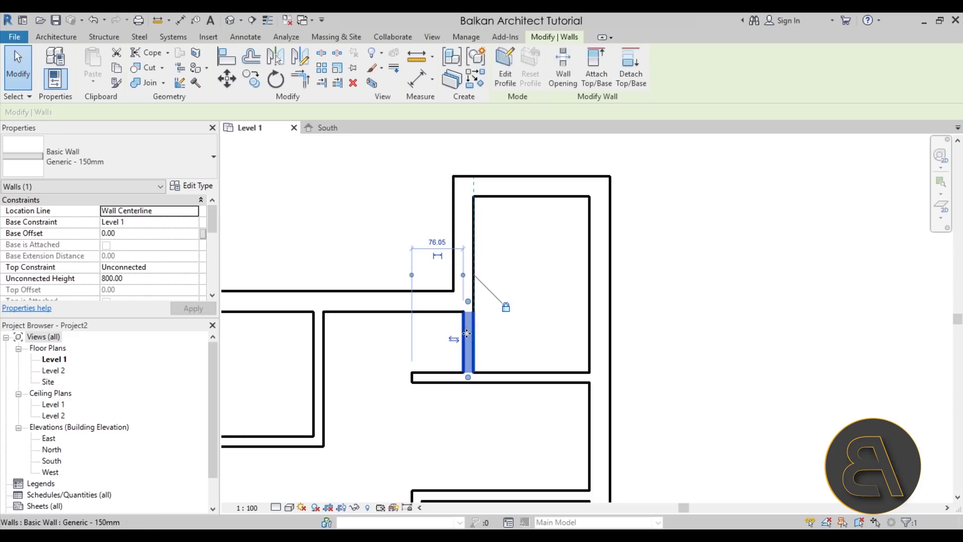
click(439, 241)
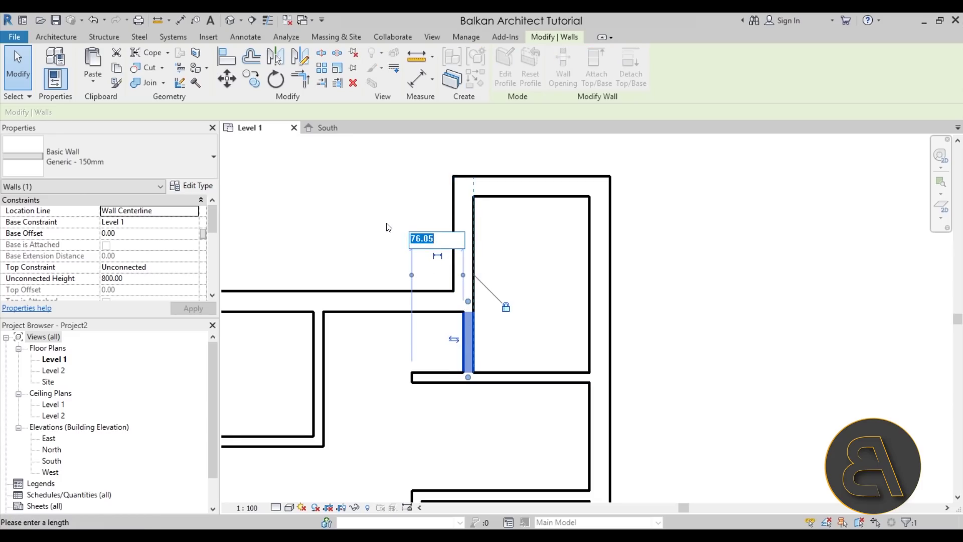
key(Return)
click(370, 232)
Step: Set the northeast room's clear width to 170 cm between inner wall faces by moving the east exterior wall
scroll(371, 232, down, 2)
middle_drag(426, 248, 433, 248)
click(530, 301)
scroll(512, 274, down, 2)
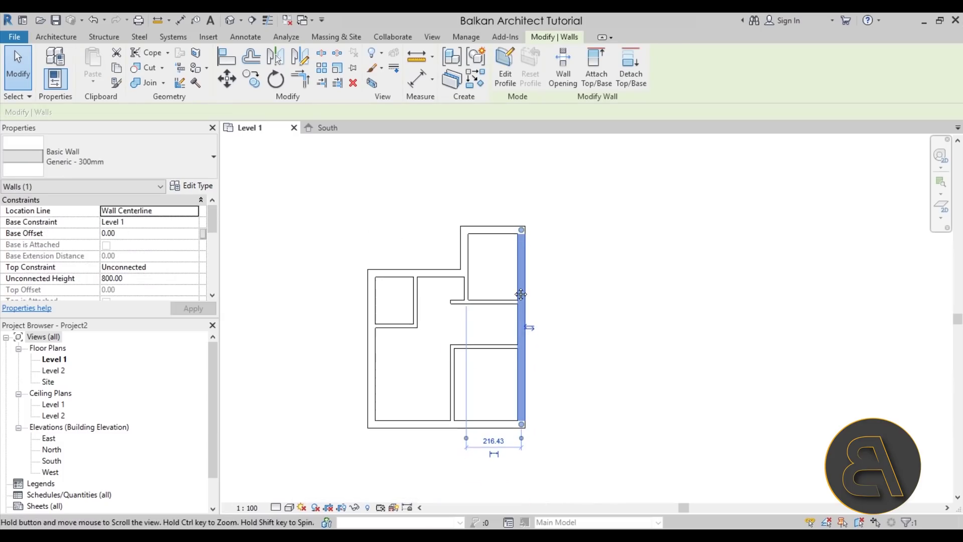
drag(464, 451, 468, 252)
drag(521, 425, 522, 424)
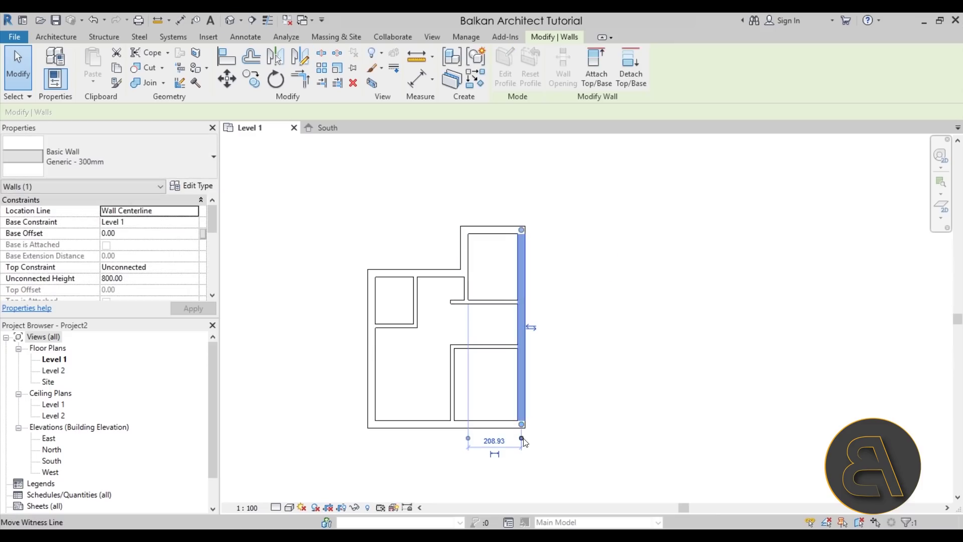
scroll(511, 276, up, 1)
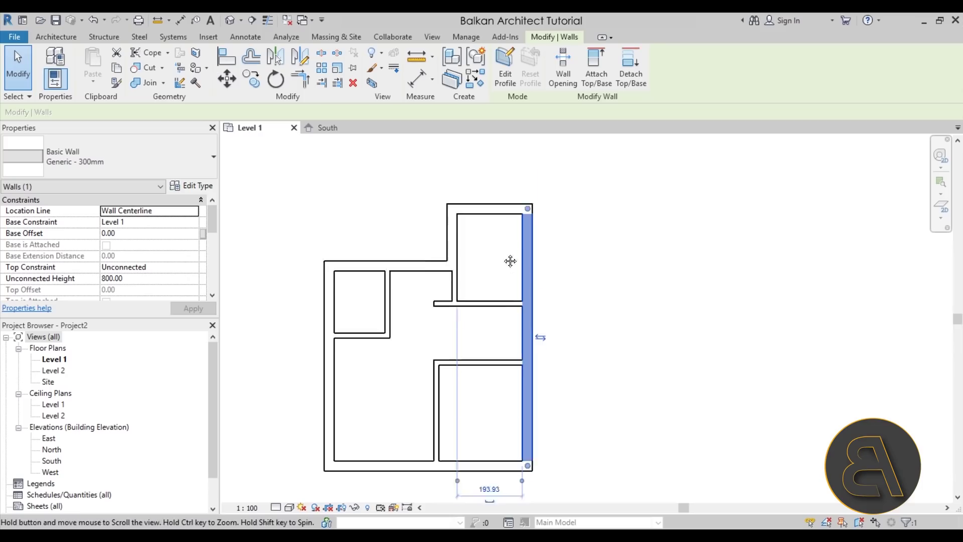
middle_drag(510, 280, 507, 148)
click(475, 361)
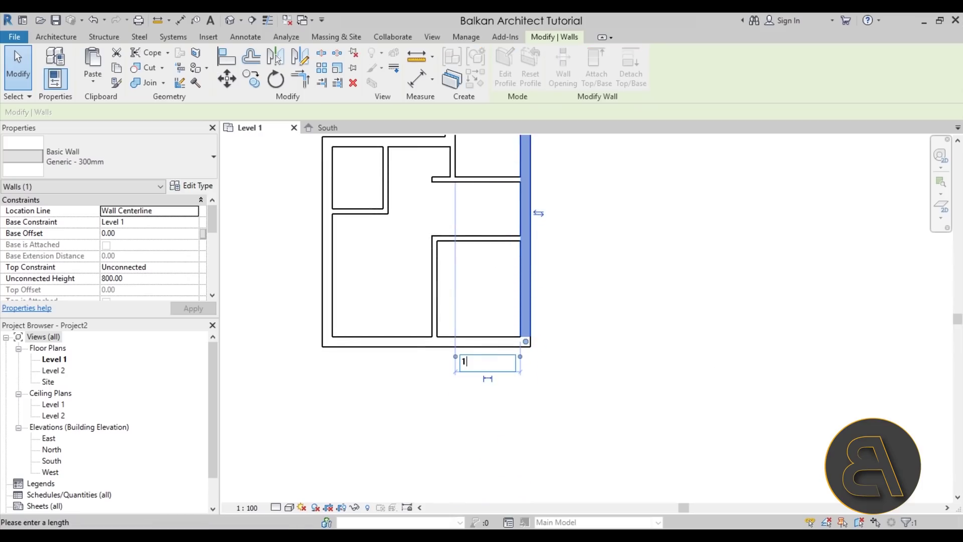
key(Return)
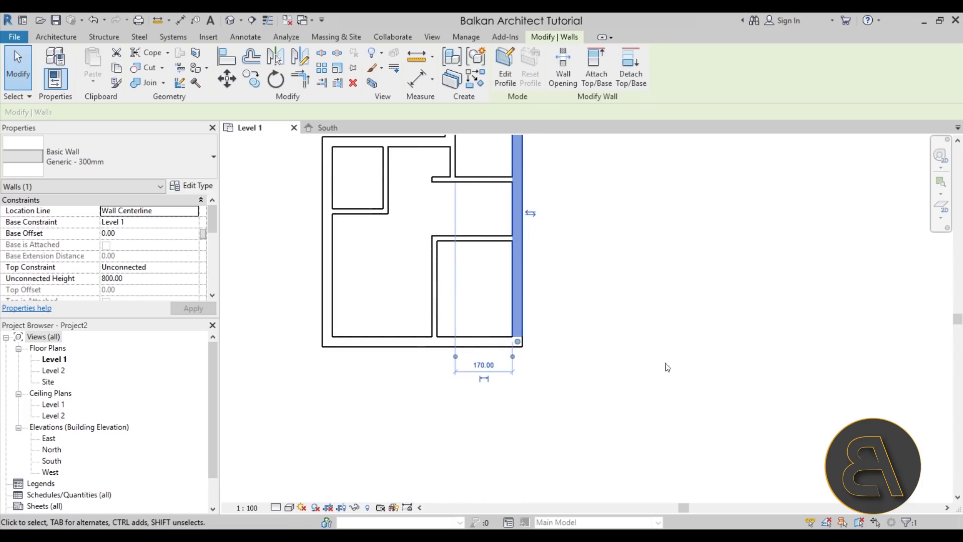
click(484, 364)
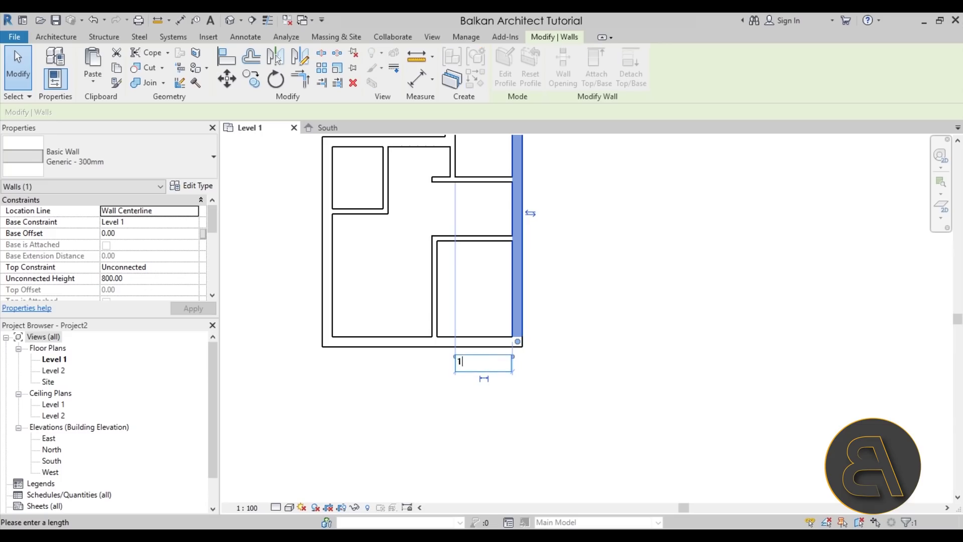
key(Return)
click(616, 376)
Step: Set the northeast room's clear north-south depth to 220 cm by repositioning its north exterior wall
scroll(613, 369, down, 3)
middle_drag(589, 318, 588, 351)
scroll(535, 232, up, 2)
scroll(524, 221, up, 2)
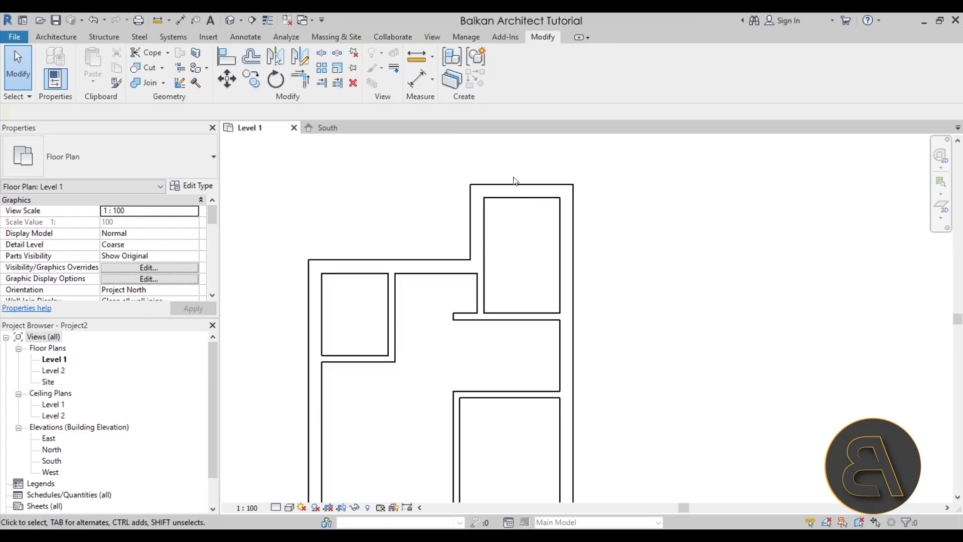
click(516, 190)
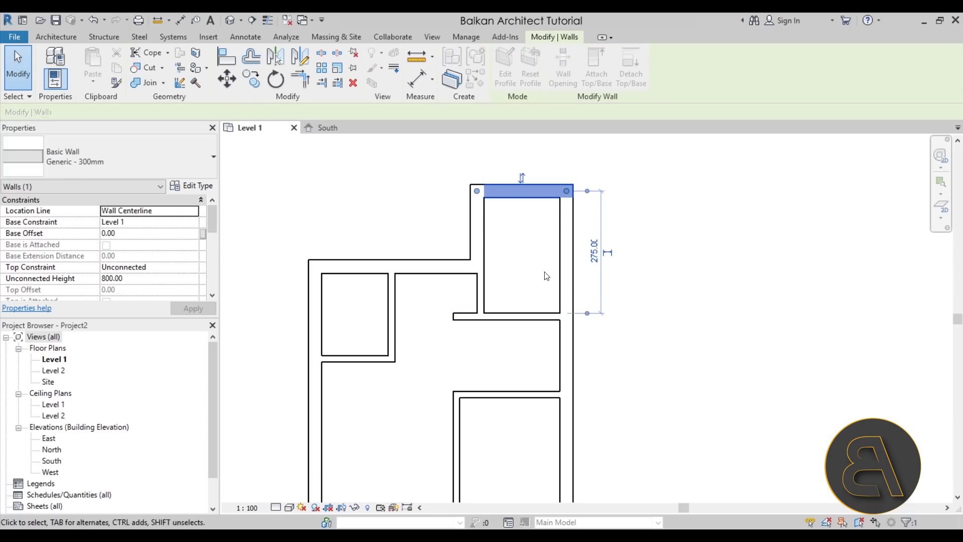
click(587, 191)
click(594, 253)
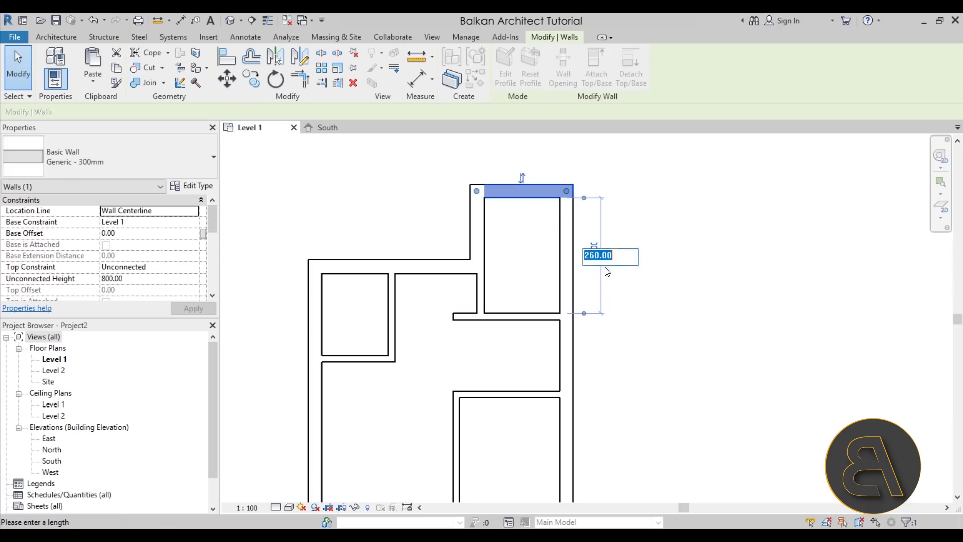
text(220)
key(Return)
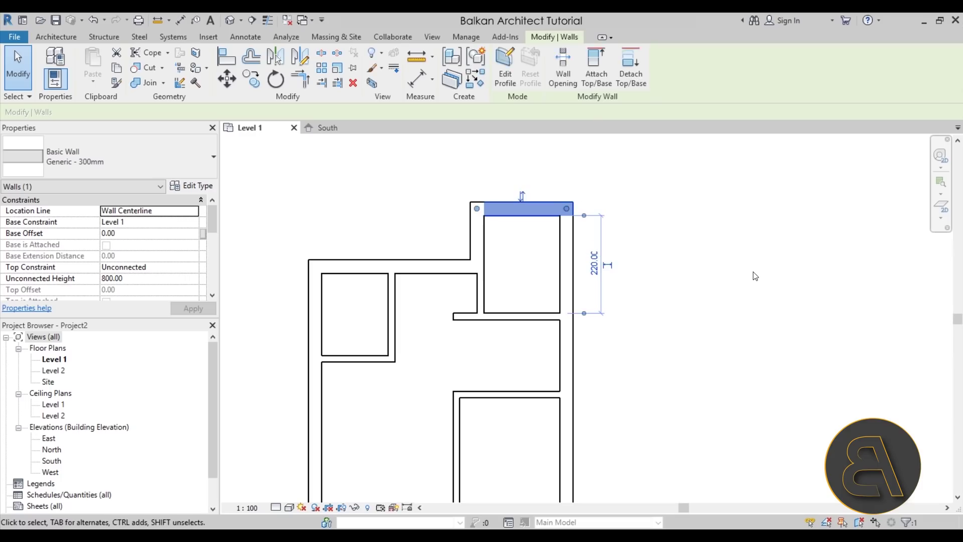
click(736, 308)
Step: Place an M_Single-Flush 0915 x 2134mm entrance door in the north exterior wall, opening inward between the northwest and northeast rooms
middle_drag(548, 371, 536, 330)
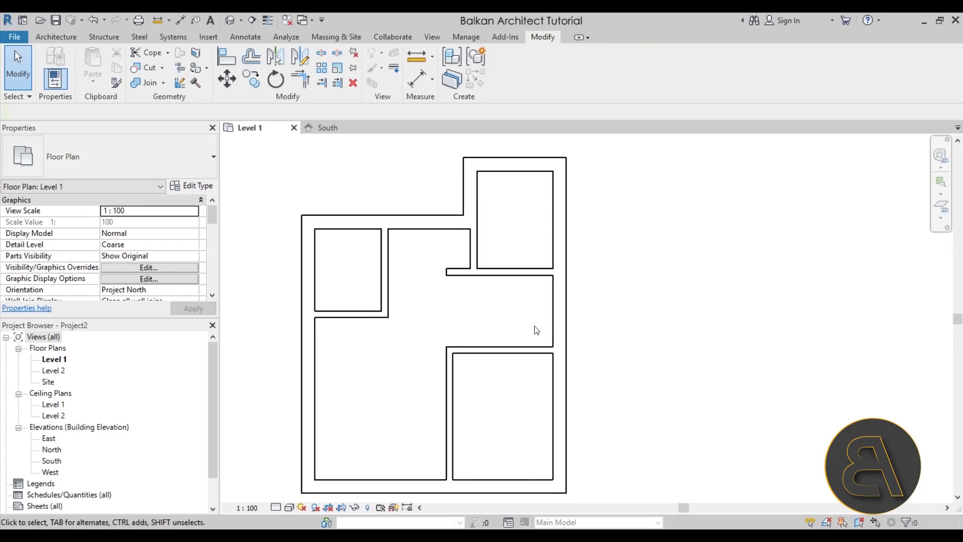
middle_drag(497, 338, 504, 312)
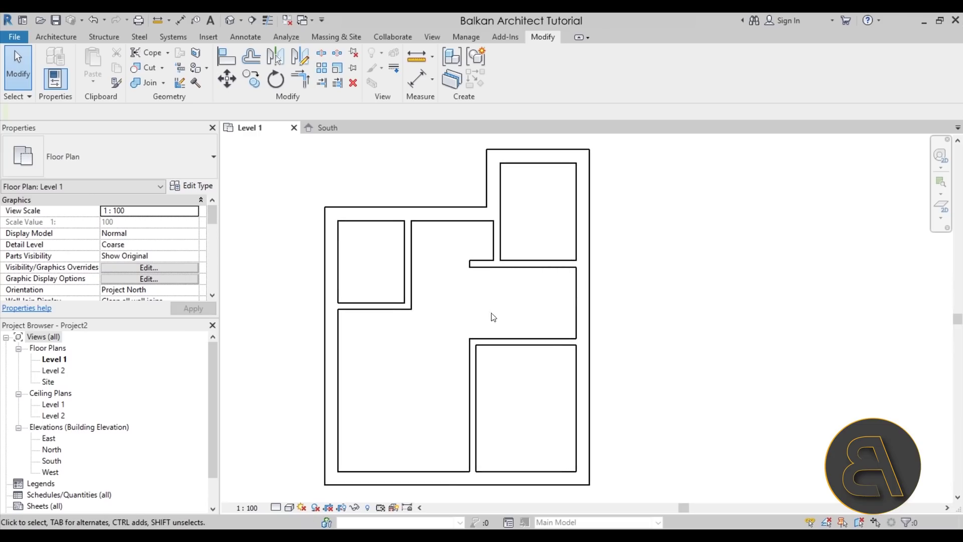
middle_drag(522, 316, 514, 311)
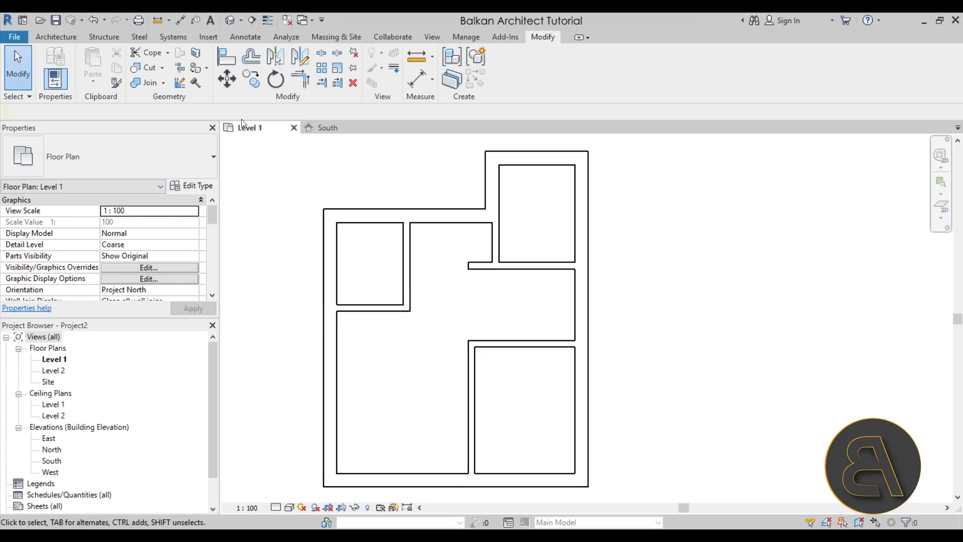
click(78, 38)
click(74, 58)
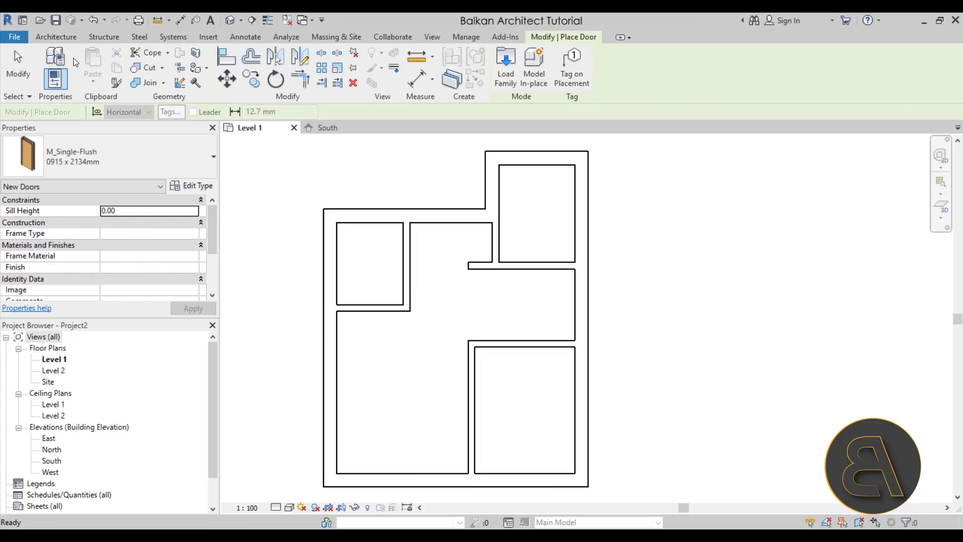
click(440, 222)
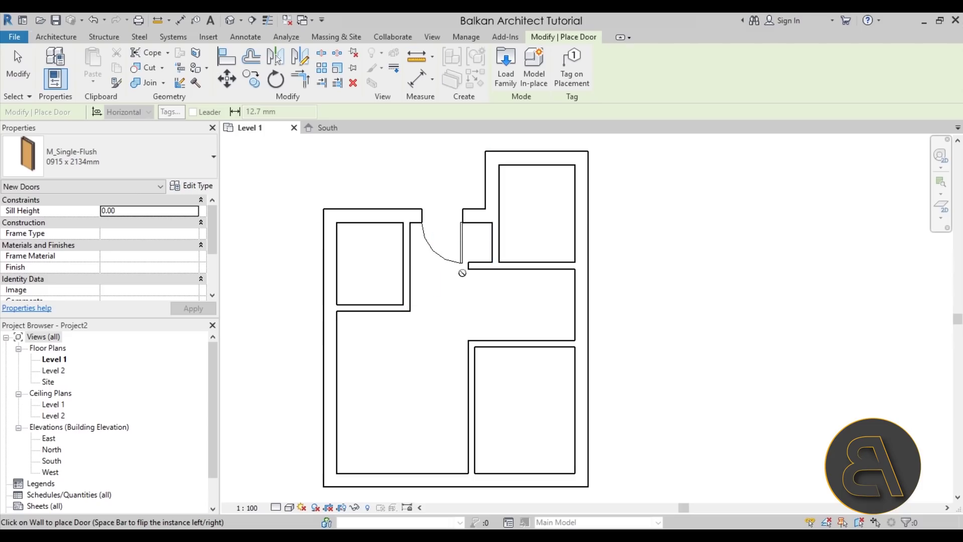
key(Escape)
key(Escape)
Step: Load the Double_-_Sliding_Glass_door_17381 family from the "rest" subfolder of the desktop's "families" folder
scroll(449, 265, up, 1)
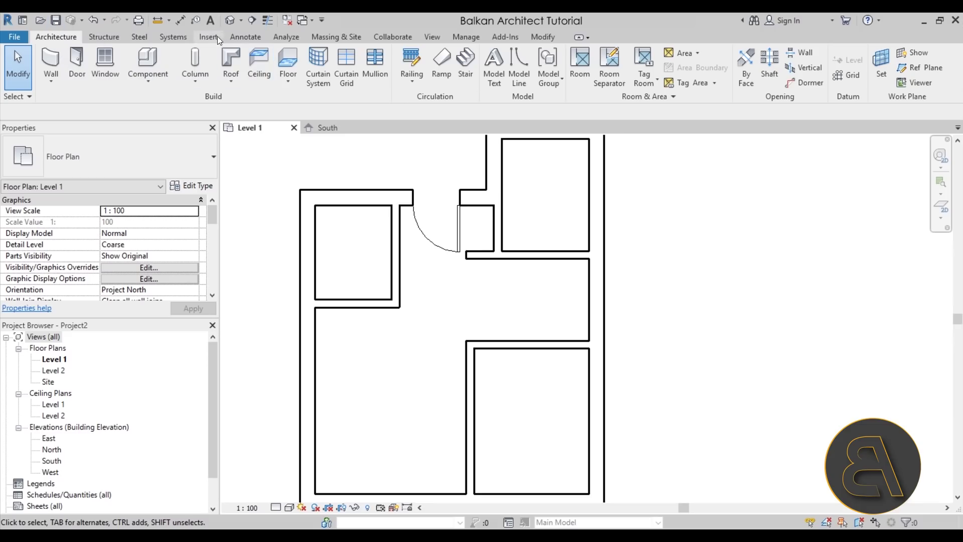
click(217, 36)
click(520, 83)
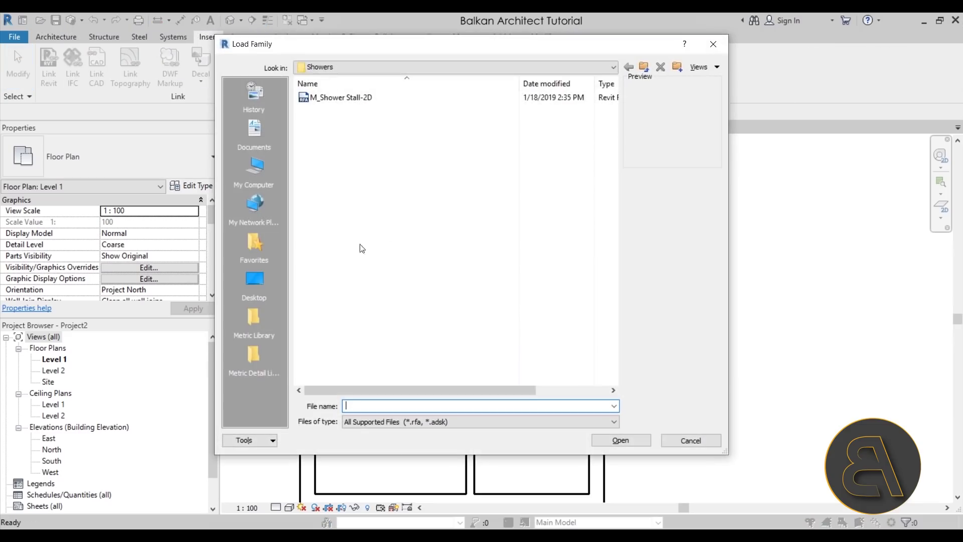
click(263, 278)
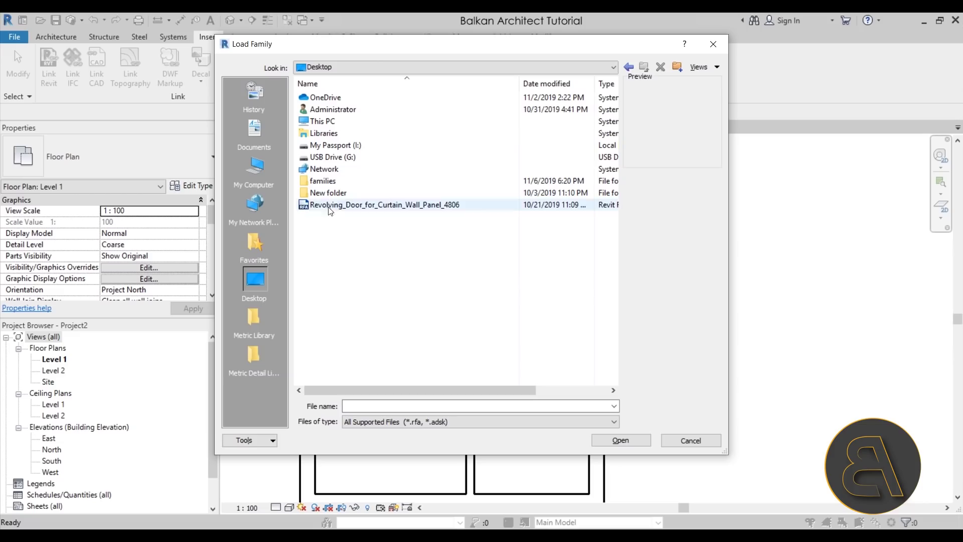
double_click(322, 181)
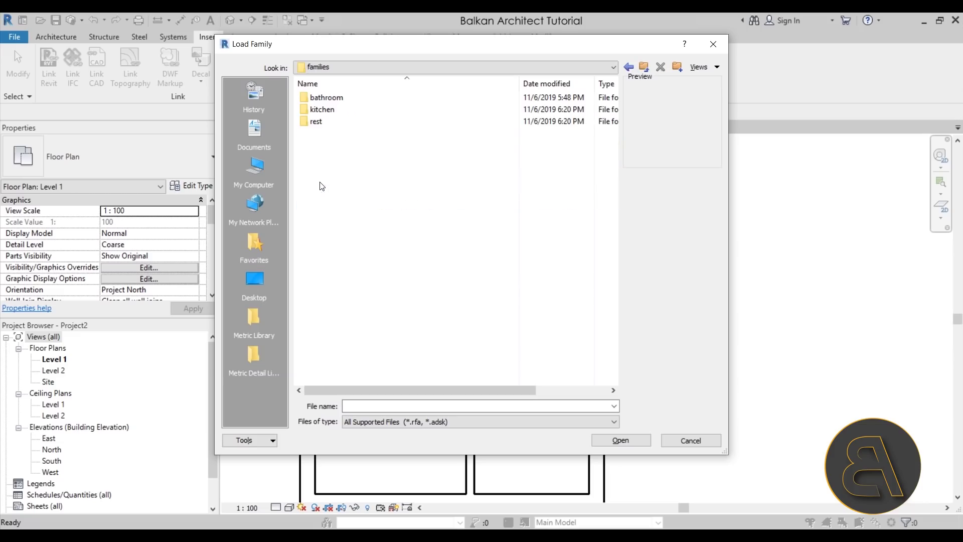
double_click(317, 122)
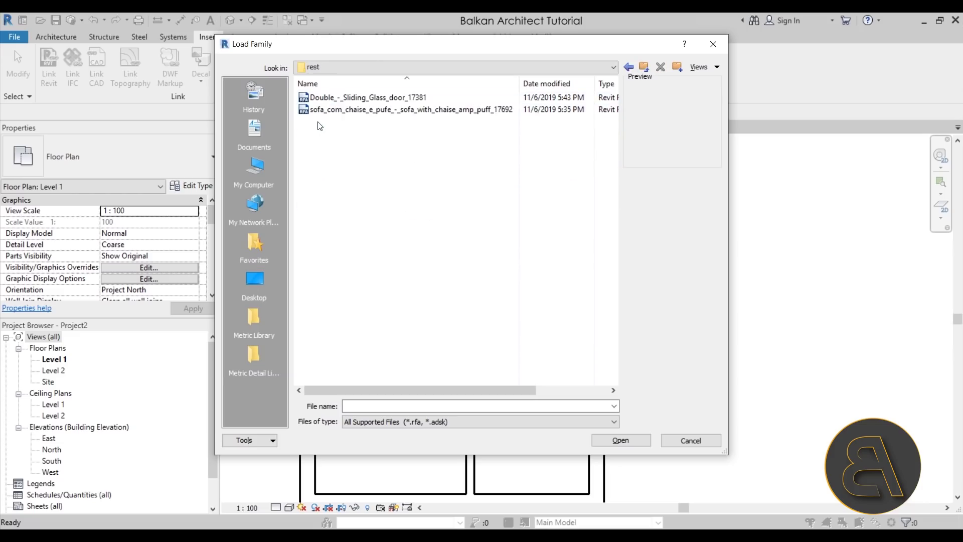
click(316, 98)
click(622, 440)
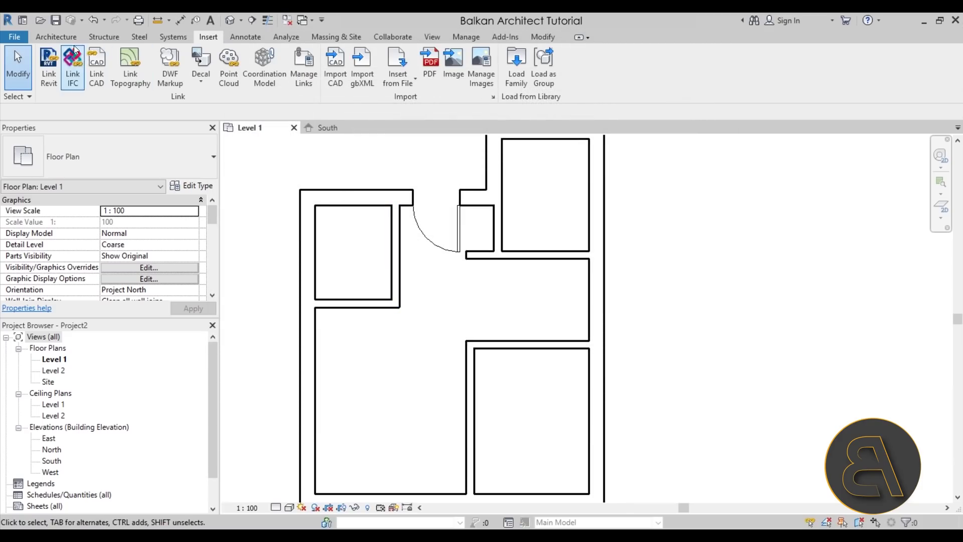
click(55, 37)
click(146, 66)
scroll(416, 248, up, 2)
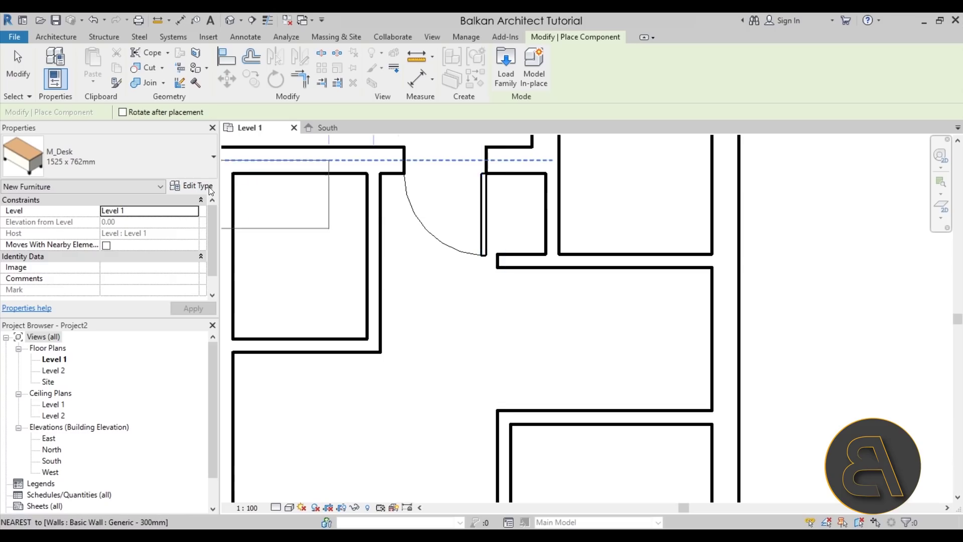
key(Escape)
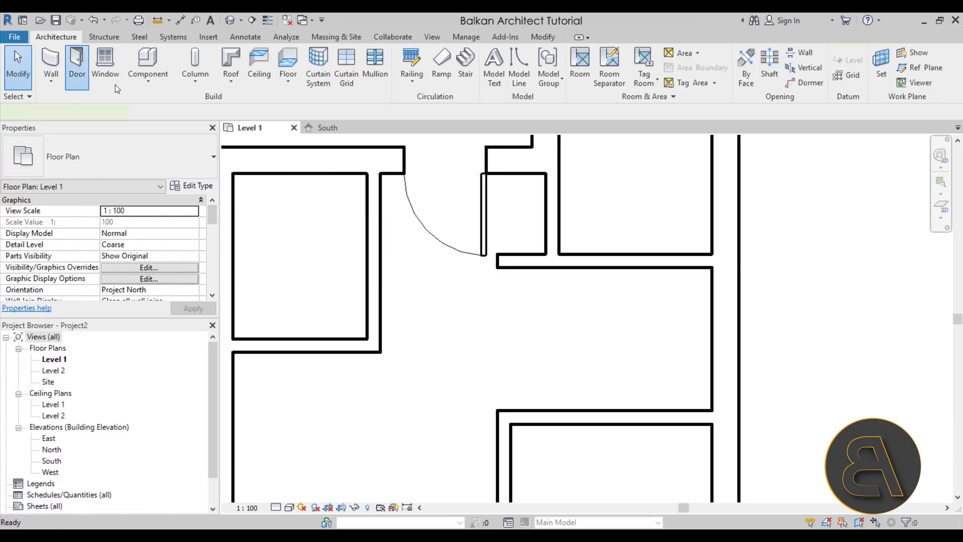
Step: Place the 72" x 84" double sliding glass door in the northwest room's east wall
key(space)
click(376, 257)
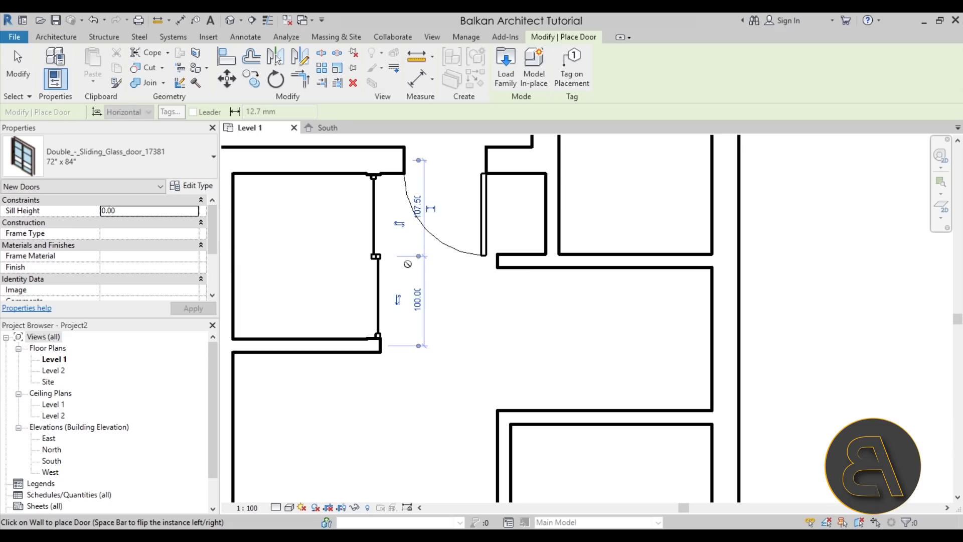
key(Escape)
key(Escape)
scroll(411, 283, down, 2)
scroll(380, 288, down, 2)
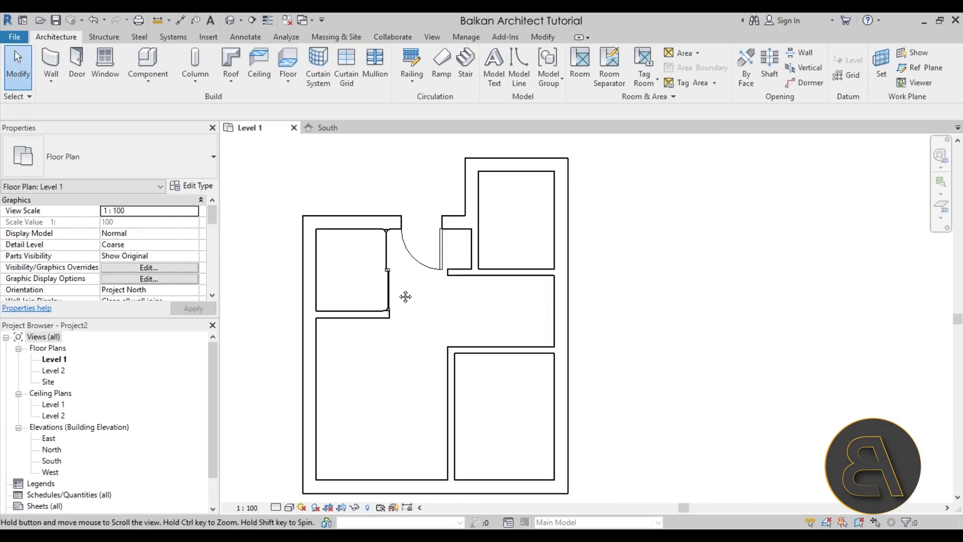
Step: Place an M_Single-Flush 0762 x 2032mm door in the northeast room's west wall, swinging into the room
scroll(373, 280, up, 3)
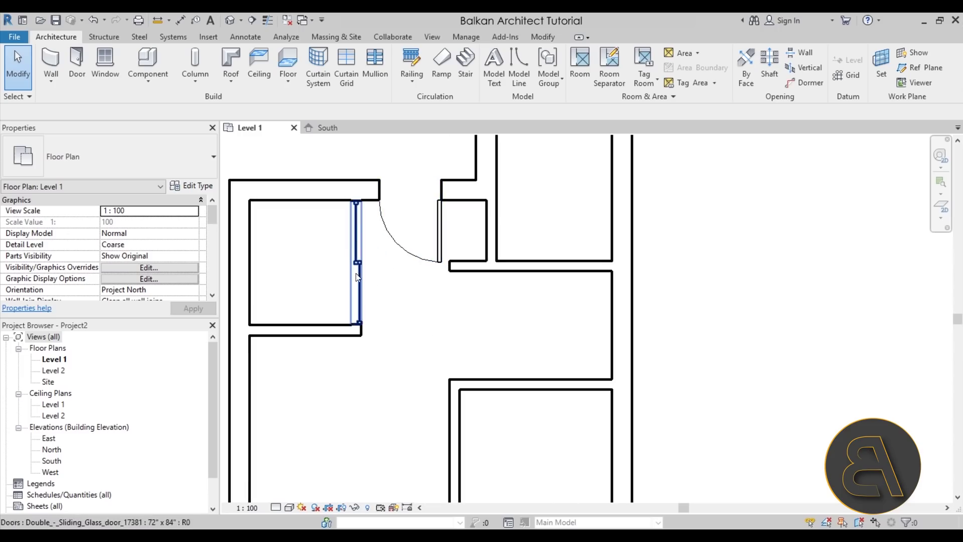
scroll(376, 278, down, 1)
key(d)
key(r)
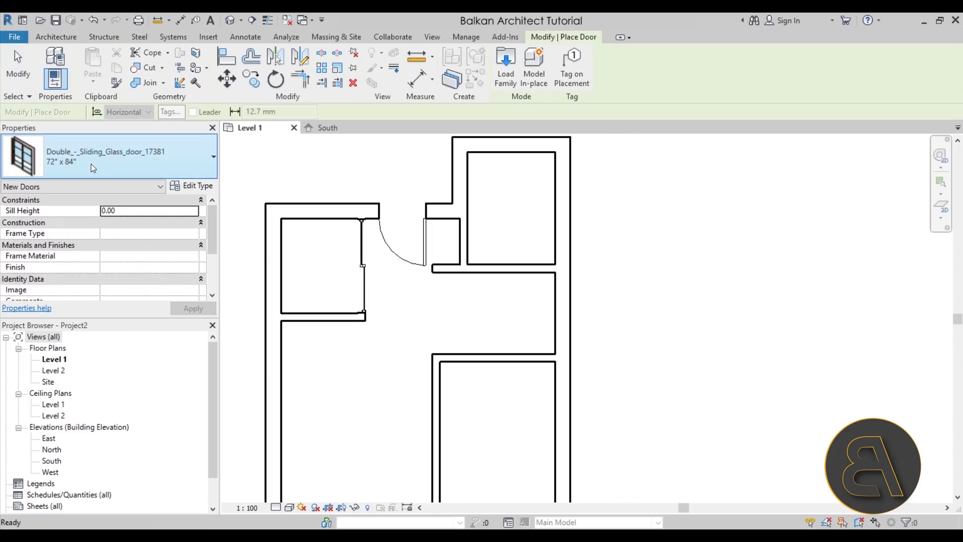
click(92, 164)
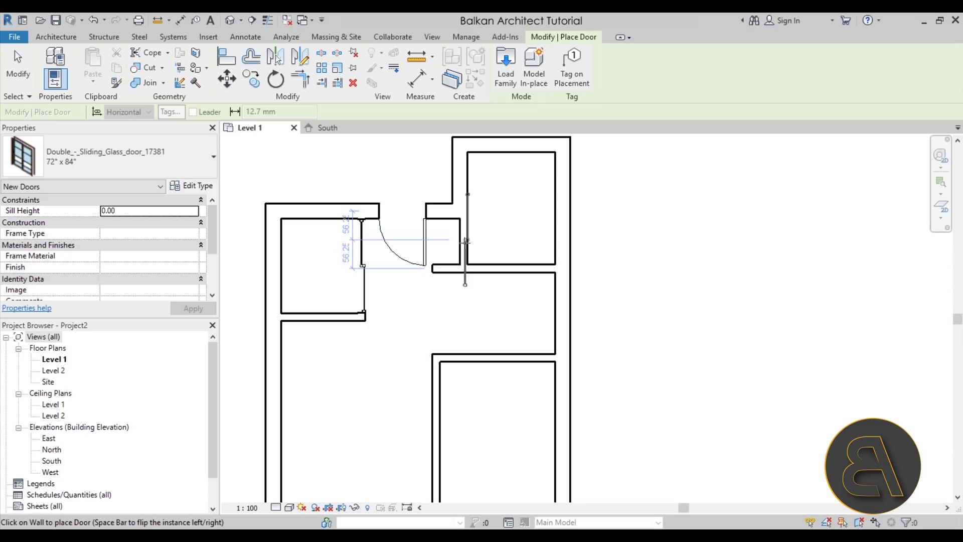
click(100, 157)
click(55, 325)
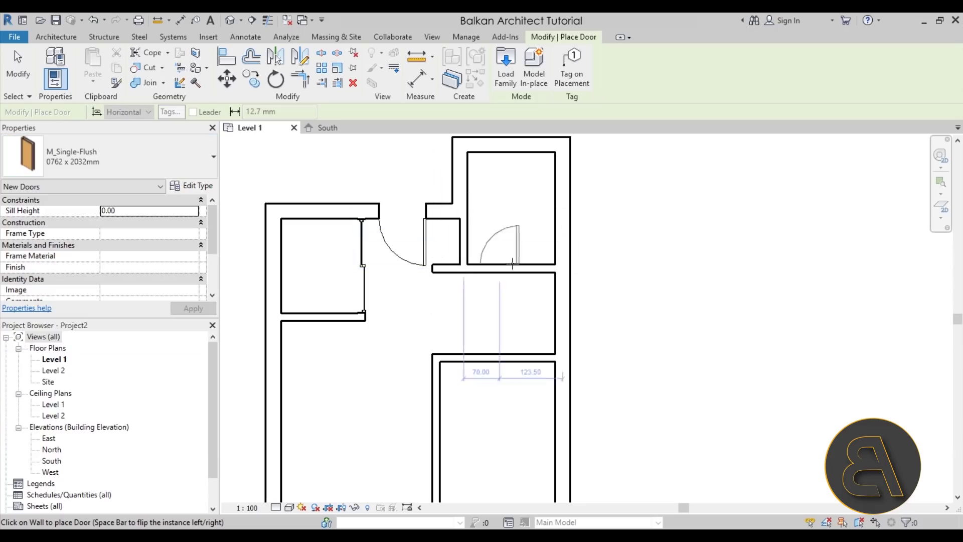
scroll(434, 231, up, 2)
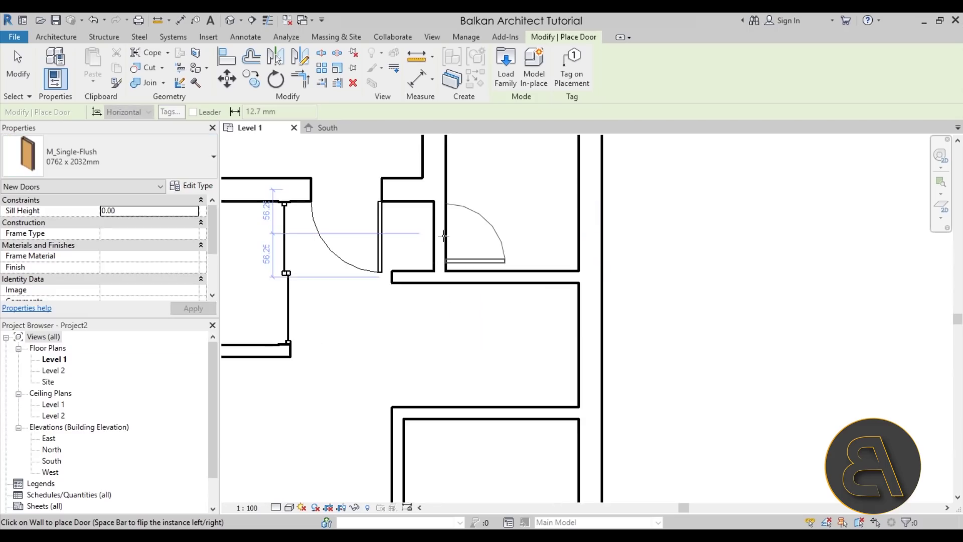
scroll(451, 215, down, 3)
Step: Place another M_Single-Flush 0762 x 2032mm door near the west end of the southeast room's north wall, opening into the room
scroll(426, 298, up, 3)
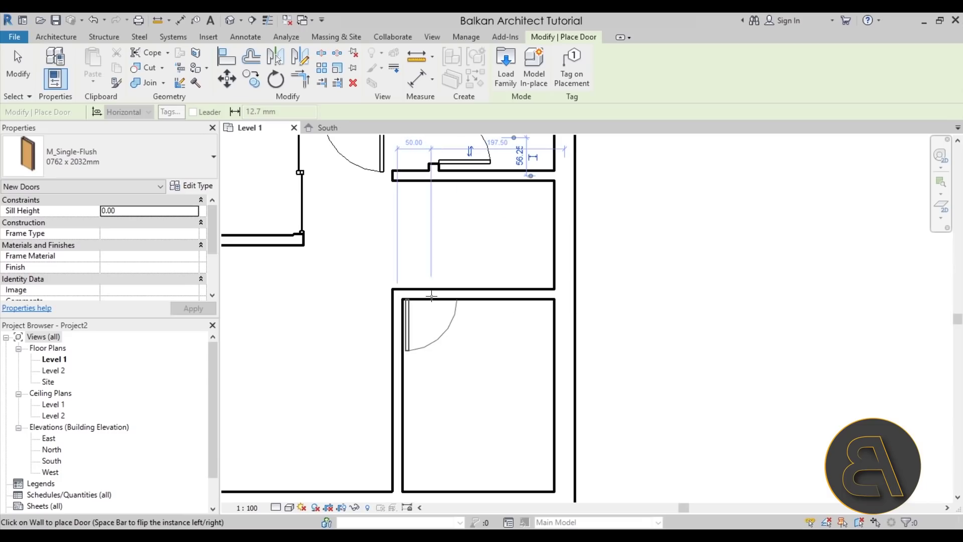
click(434, 296)
key(Escape)
key(Escape)
Step: Duplicate the southeast room door's type as "my small door" and set its width to 50 cm
click(417, 330)
click(417, 330)
scroll(471, 301, down, 2)
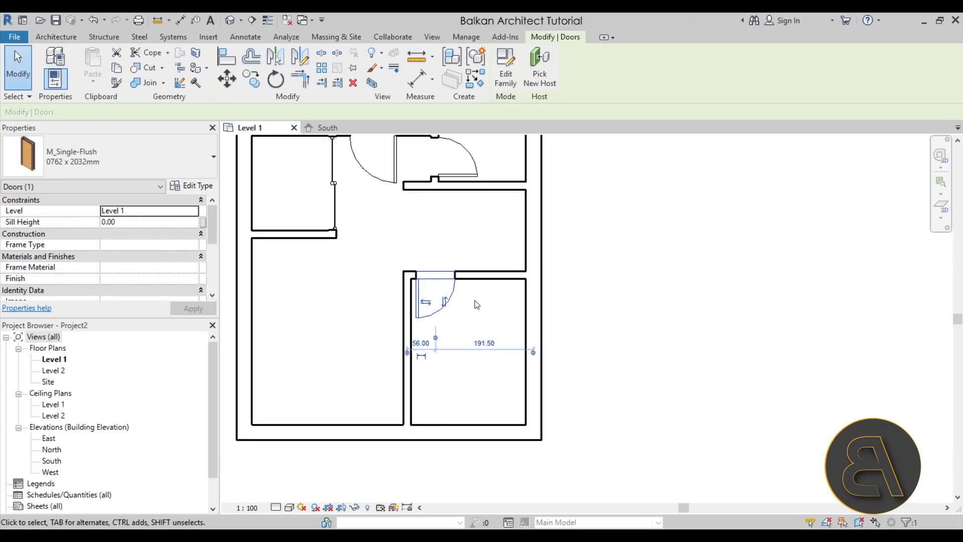
scroll(476, 305, up, 1)
scroll(460, 289, down, 1)
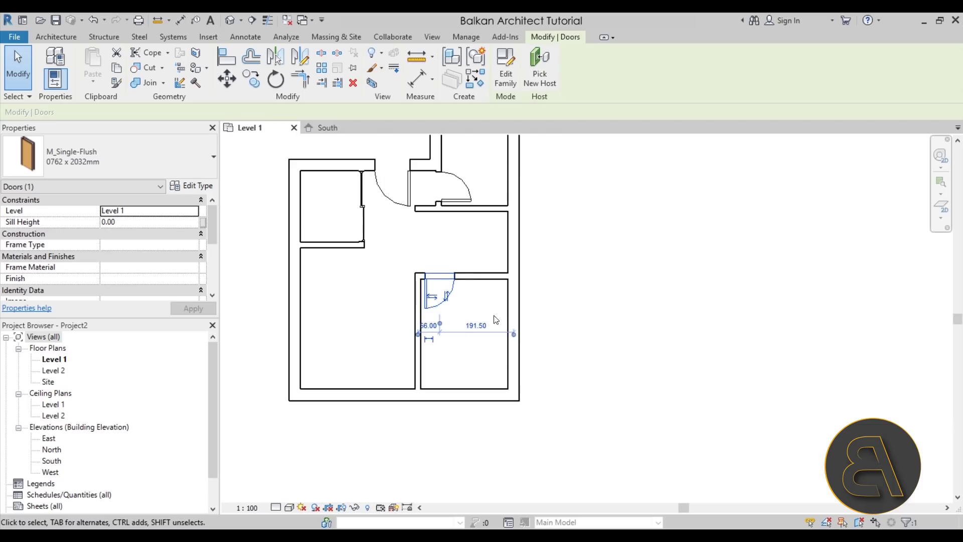
middle_drag(477, 307, 456, 303)
scroll(443, 285, up, 1)
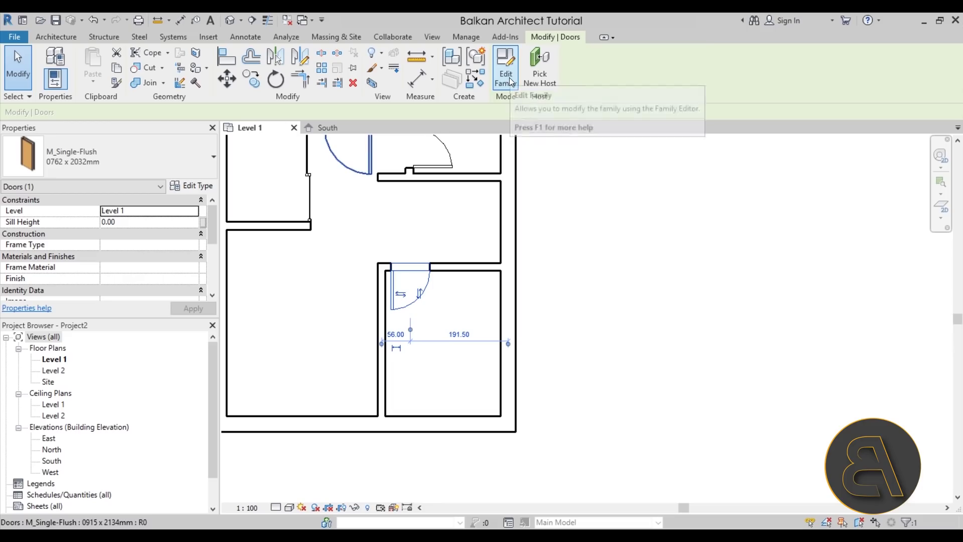
click(197, 186)
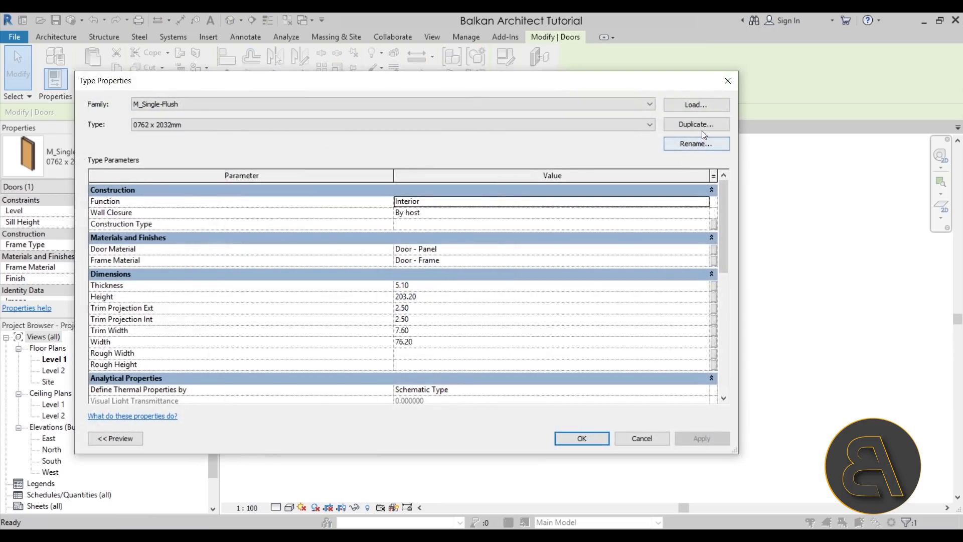
click(697, 125)
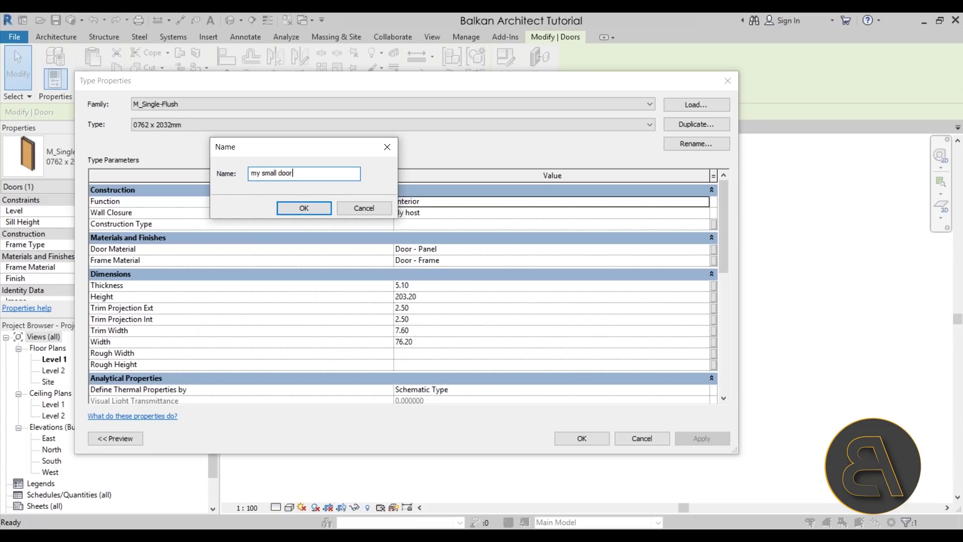
click(304, 208)
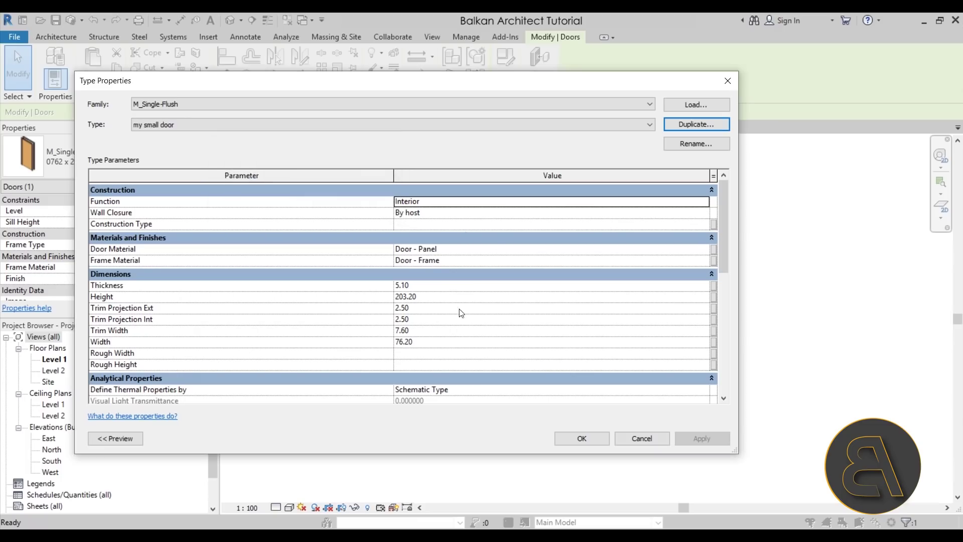
click(431, 342)
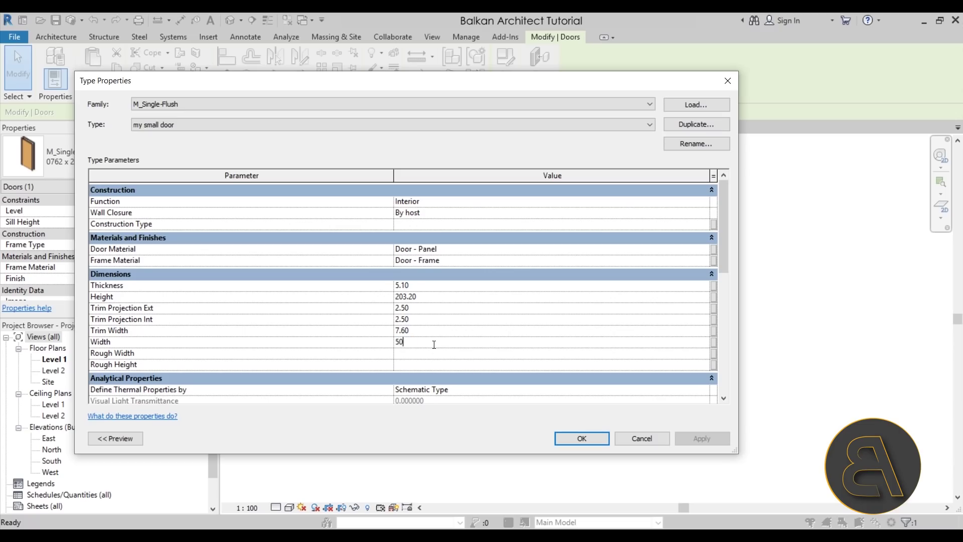
click(581, 438)
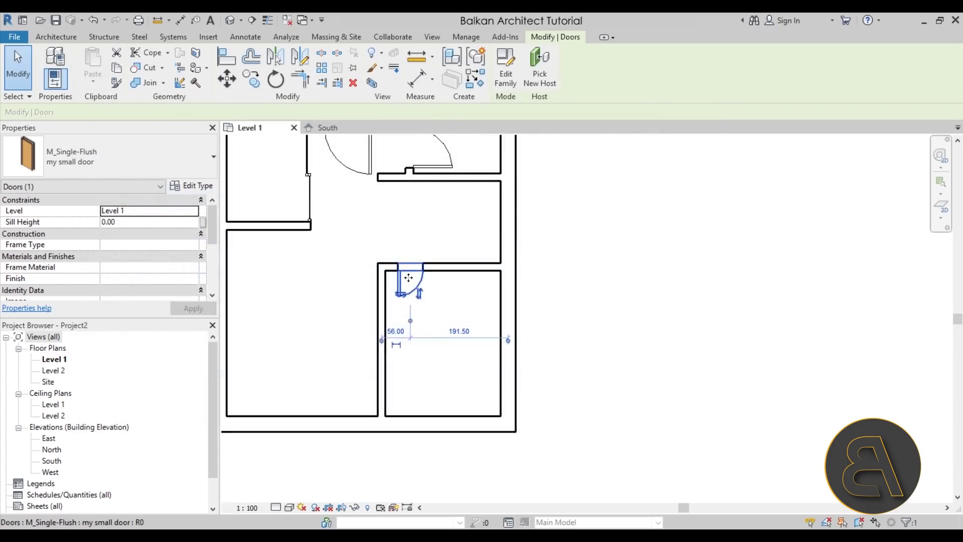
Step: Shift the southeast room's small door west so its centre is about 38 cm from the west wall's centreline
scroll(381, 301, up, 3)
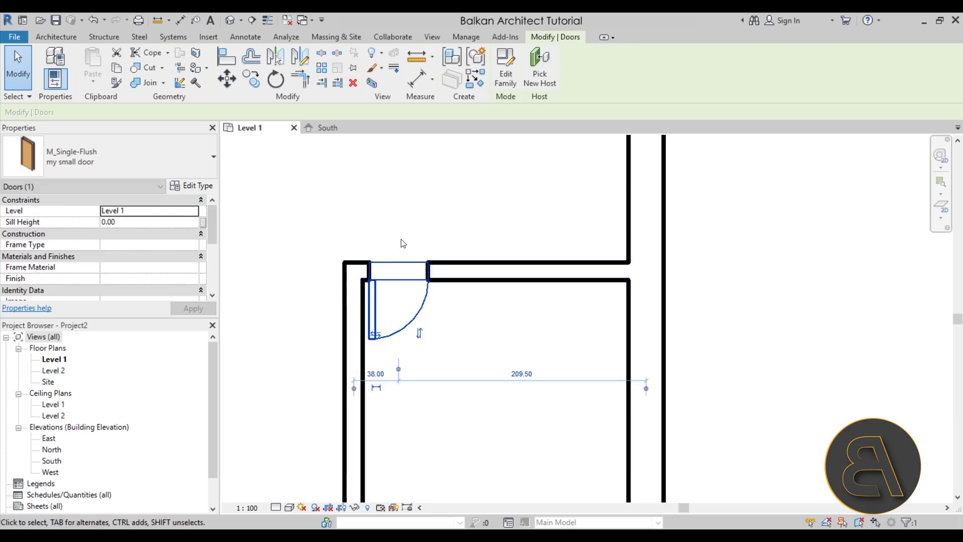
scroll(445, 318, down, 3)
click(436, 296)
scroll(429, 271, up, 2)
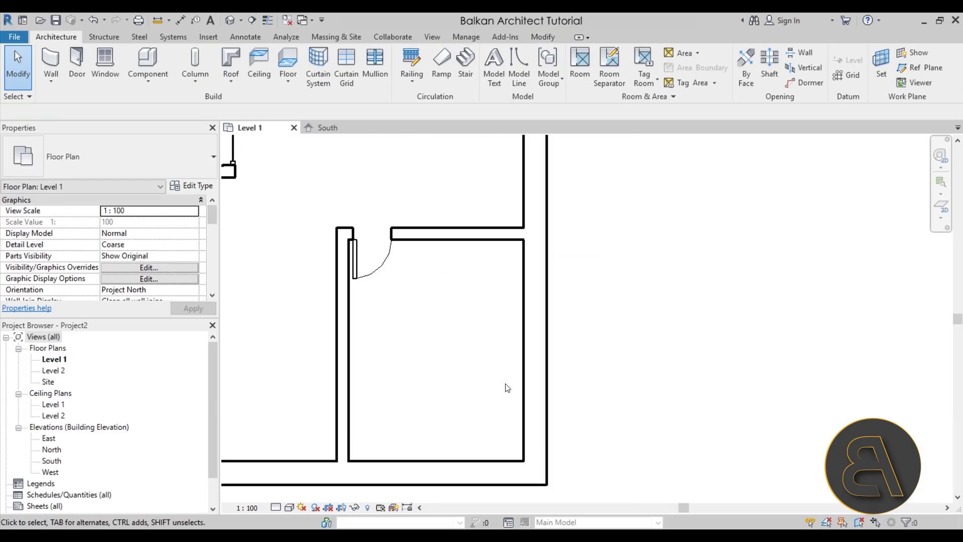
Step: Load the M_Bed-Shaker family from the Beds folder of the metric library's Furniture folder
scroll(494, 310, down, 2)
click(147, 63)
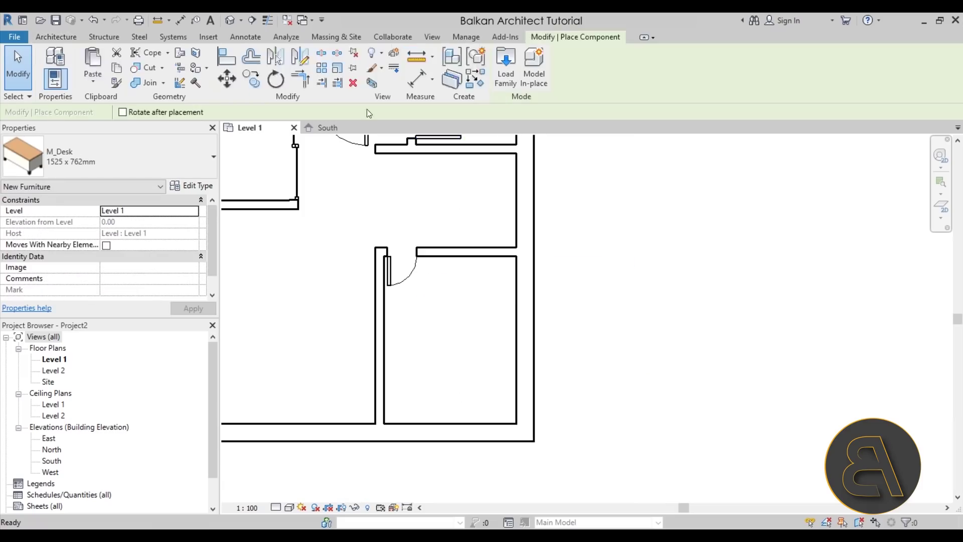
click(506, 65)
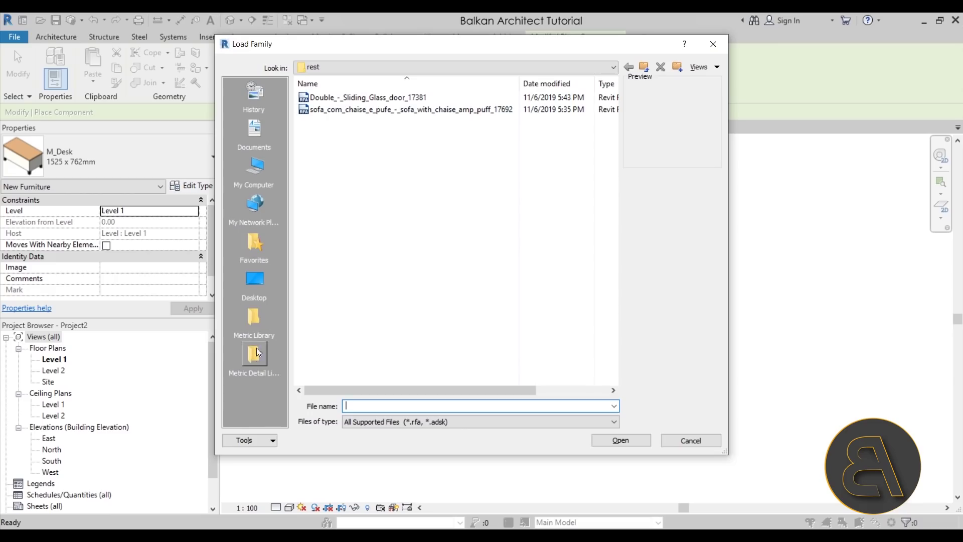
click(255, 320)
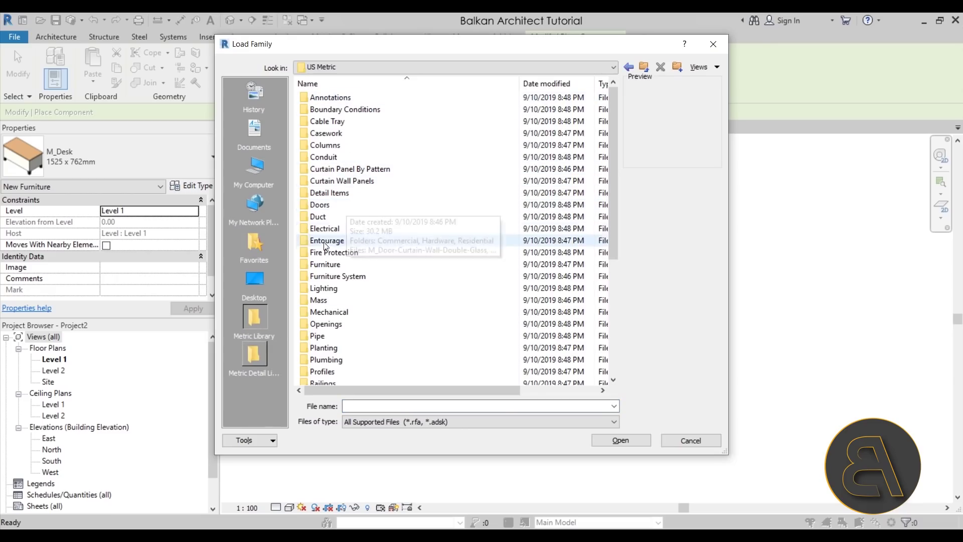
scroll(345, 213, down, 2)
click(330, 195)
double_click(330, 194)
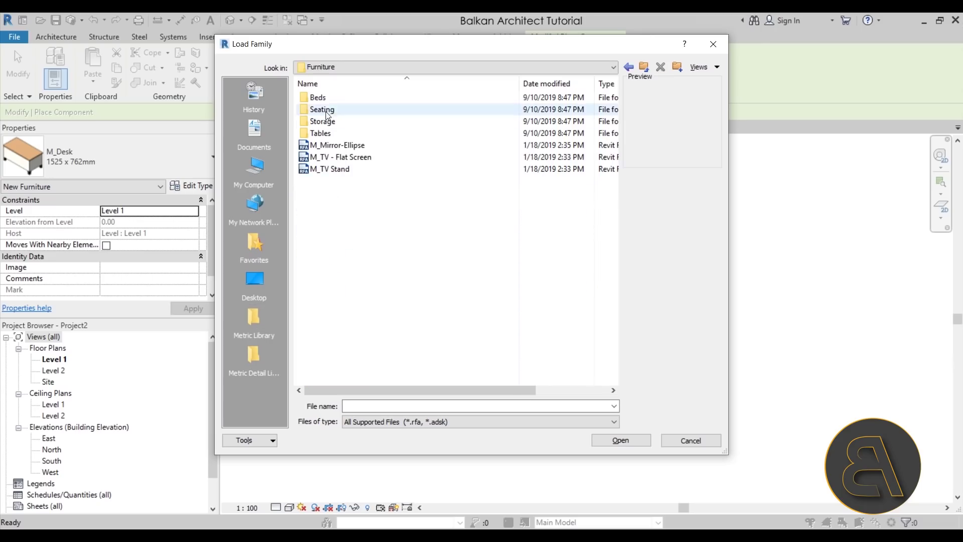
double_click(323, 97)
click(351, 133)
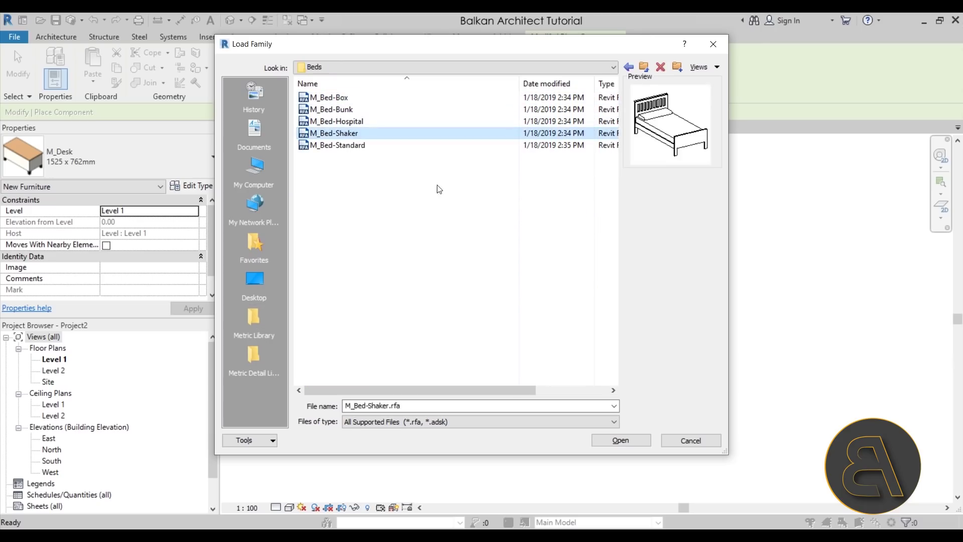
click(636, 441)
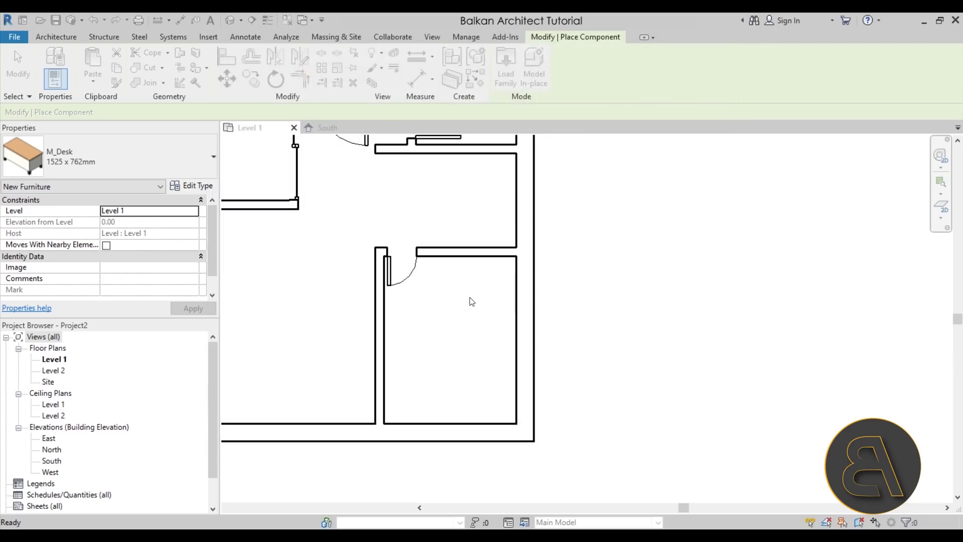
Step: Place the M_Bed-Shaker 1422 x 1981mm double bed in the southeast room's northeast corner, headboard against the north wall
click(471, 259)
key(Escape)
click(407, 276)
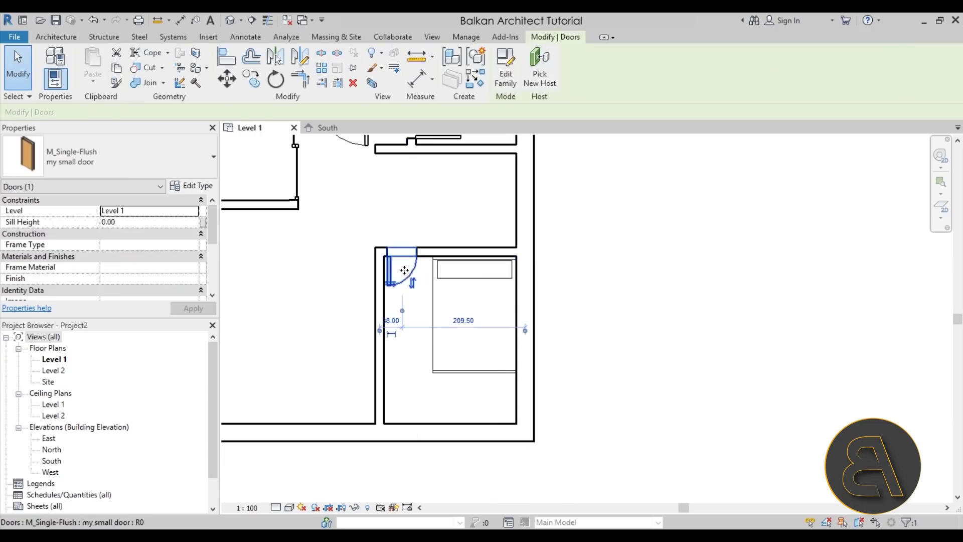
key(Escape)
Step: Load the sofa_com_chaise_e_pufe_-_sofa_with_chaise_amp_puff_17692 family from the rest folder inside the desktop's families folder
scroll(420, 226, down, 2)
middle_drag(420, 225, 466, 308)
scroll(353, 346, up, 1)
middle_drag(353, 346, 360, 304)
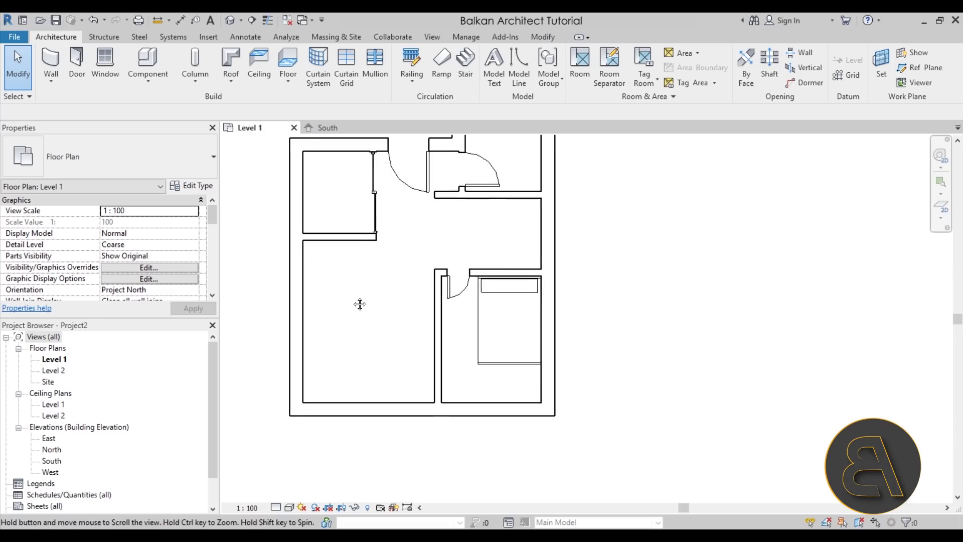
click(149, 59)
click(504, 71)
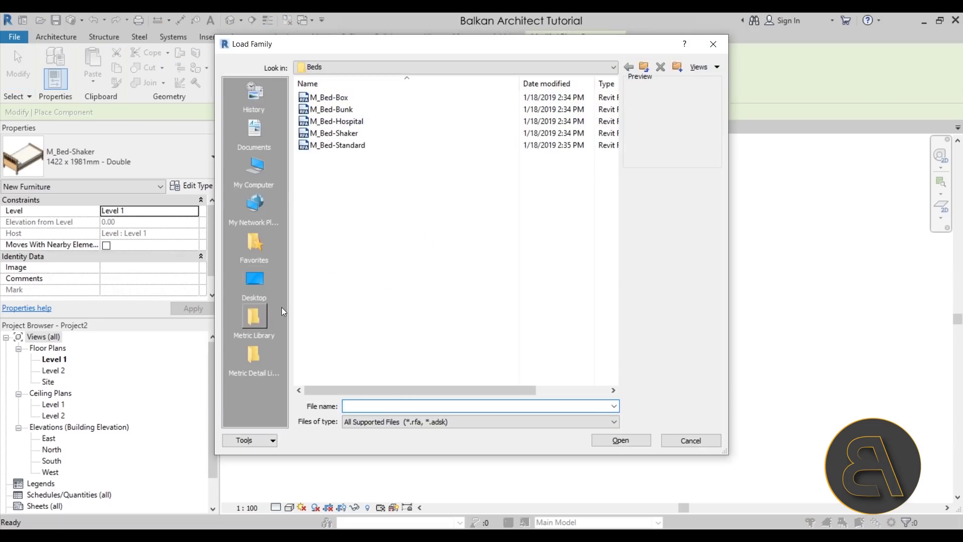
click(270, 281)
double_click(313, 181)
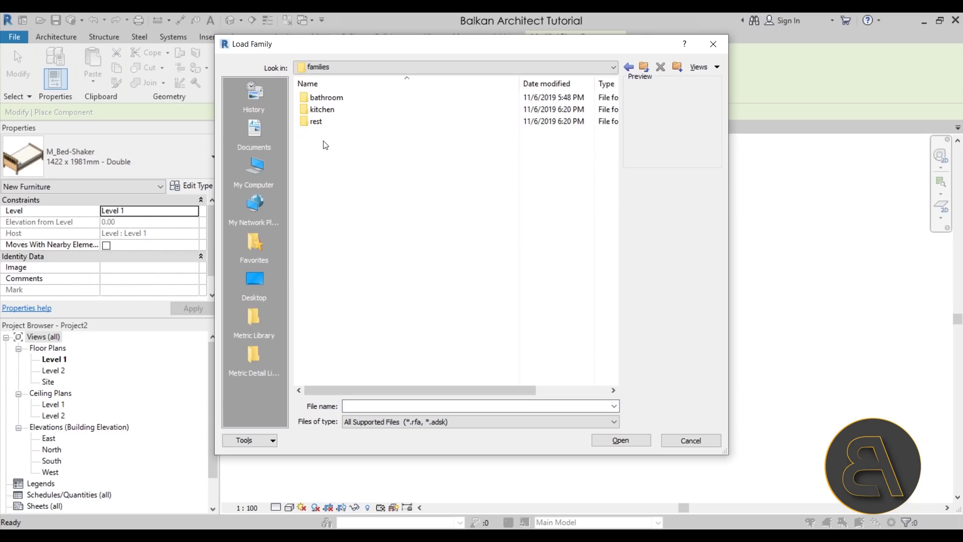
double_click(320, 123)
click(330, 111)
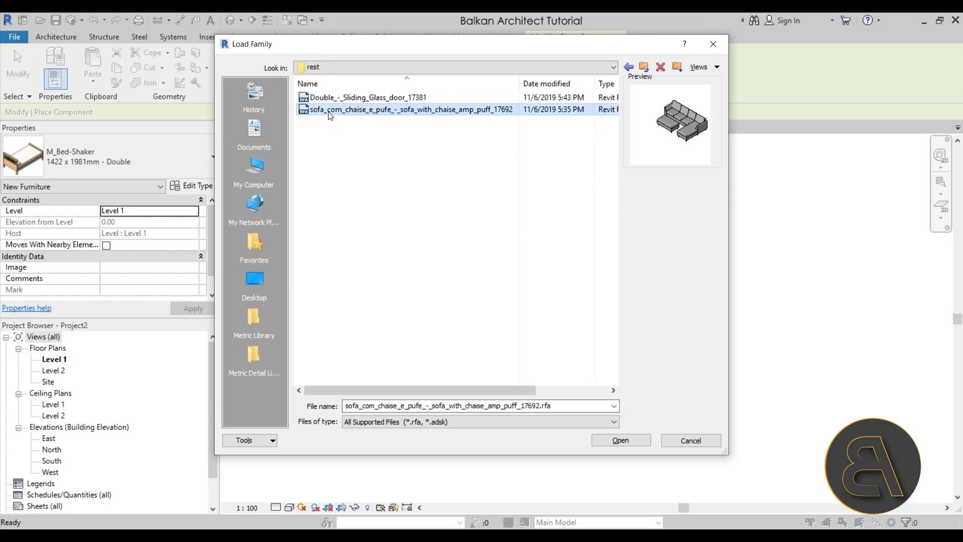
click(620, 440)
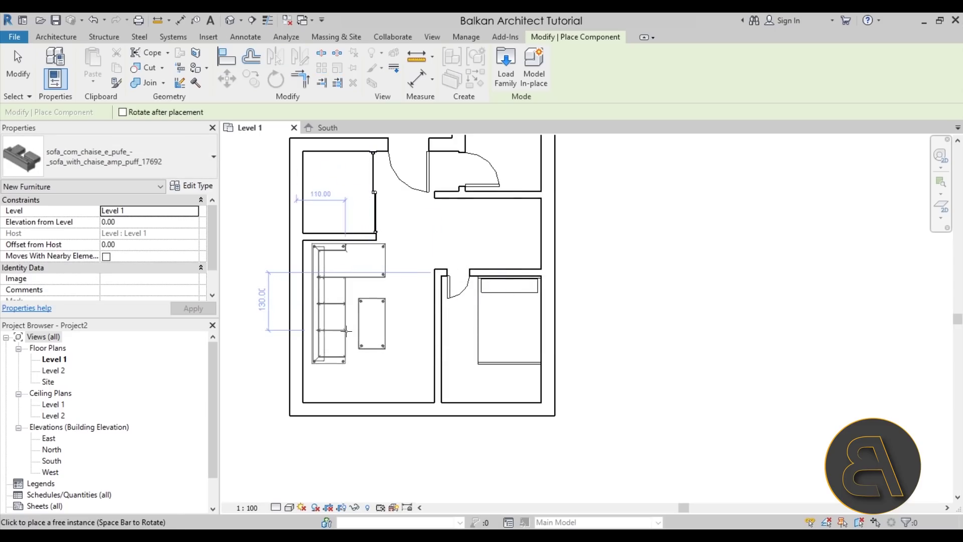
Step: Place the chaise sofa with its puff in the southwest room's northwest corner, back toward the west wall
click(342, 332)
key(Escape)
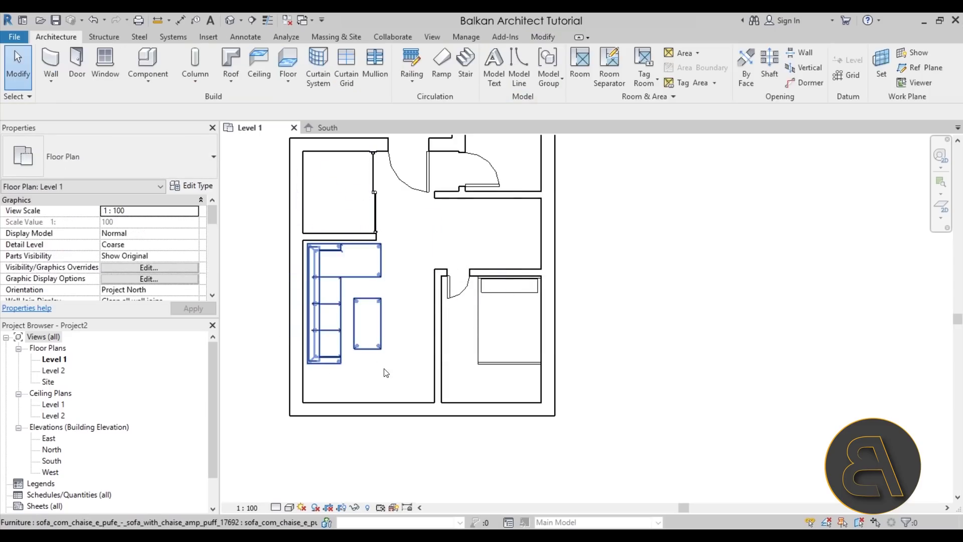
click(387, 373)
click(376, 388)
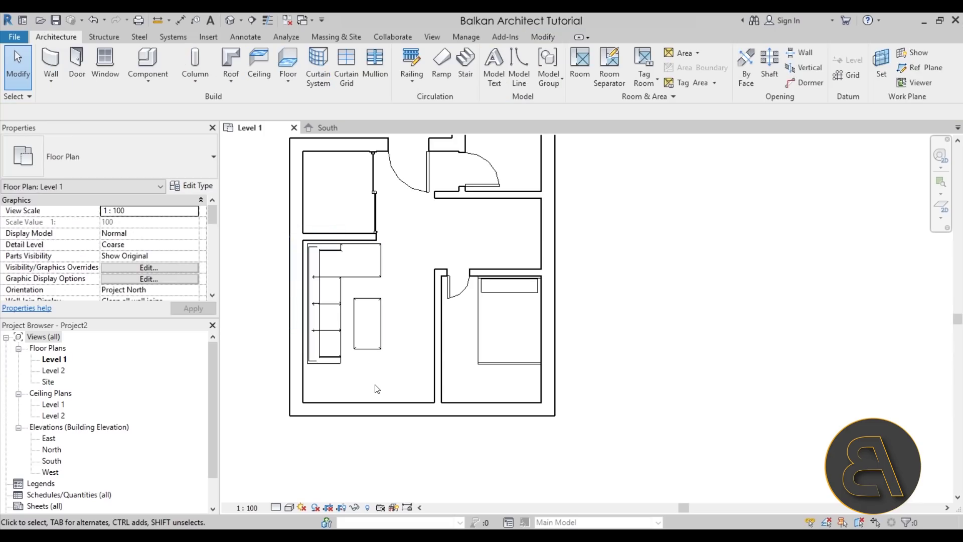
Step: Align the sofa's back with the west wall's inner face and its chaise end with the partition wall to the north
key(l)
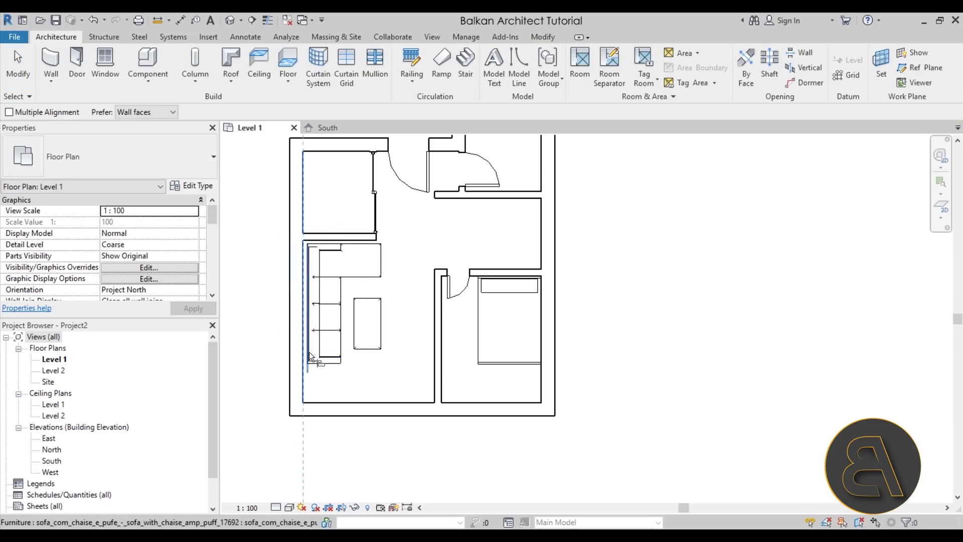
click(309, 351)
scroll(326, 238, up, 3)
click(325, 238)
click(362, 249)
scroll(365, 231, down, 3)
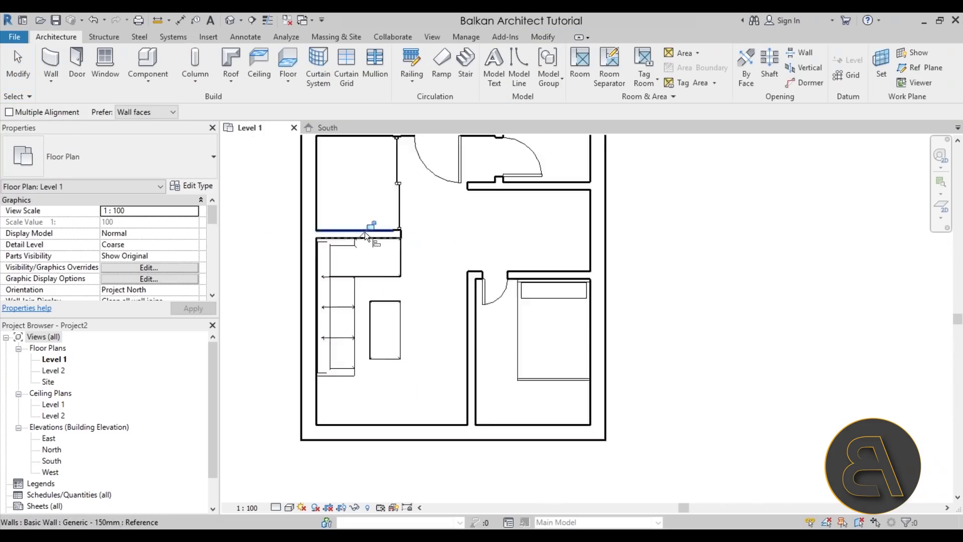
key(Escape)
scroll(378, 236, up, 2)
middle_drag(378, 236, 369, 274)
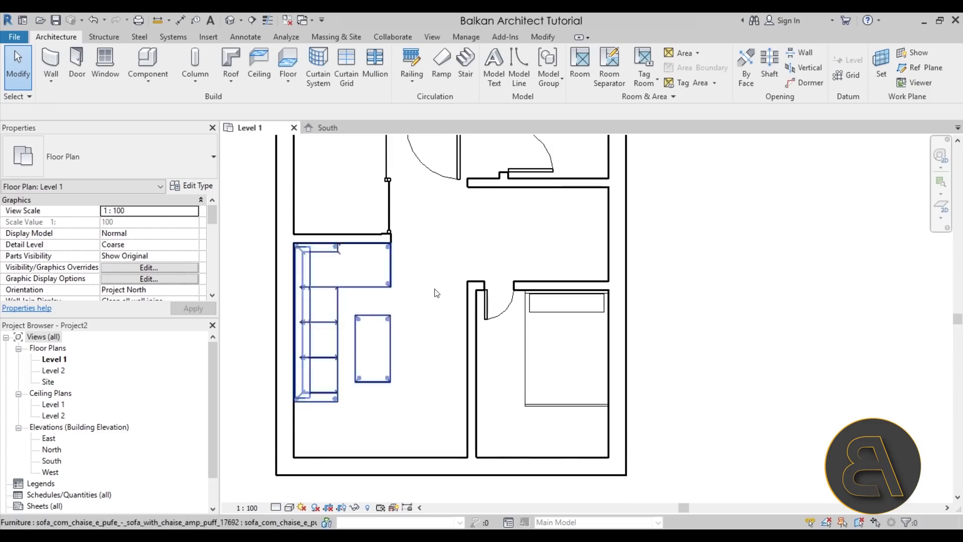
Step: Load the 1200 x 600mm type of M_Furniture_System-Standing_Desk-Rectangular from the metric library's Furniture System > Standing Desks folder
scroll(415, 349, down, 2)
middle_drag(415, 348, 387, 344)
scroll(372, 297, up, 3)
scroll(399, 270, down, 3)
click(158, 60)
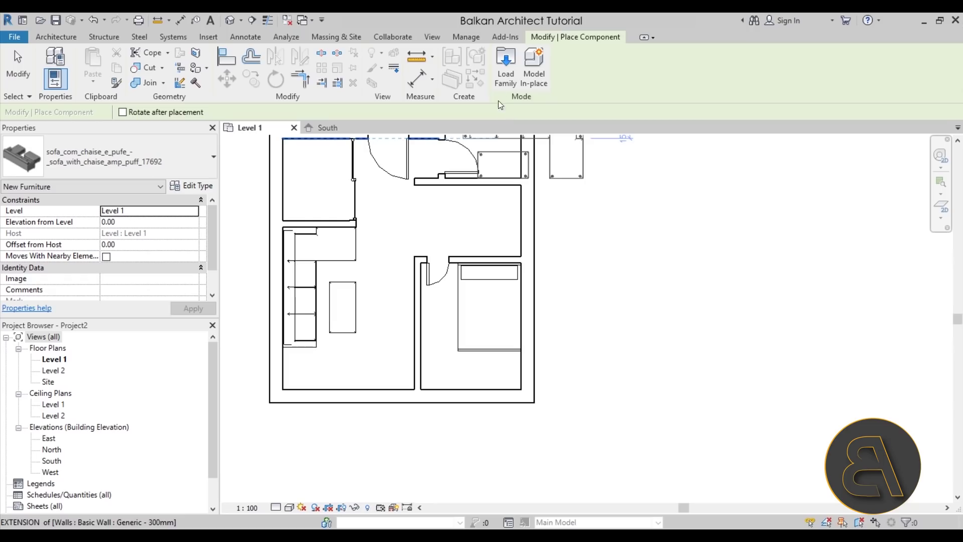
click(505, 86)
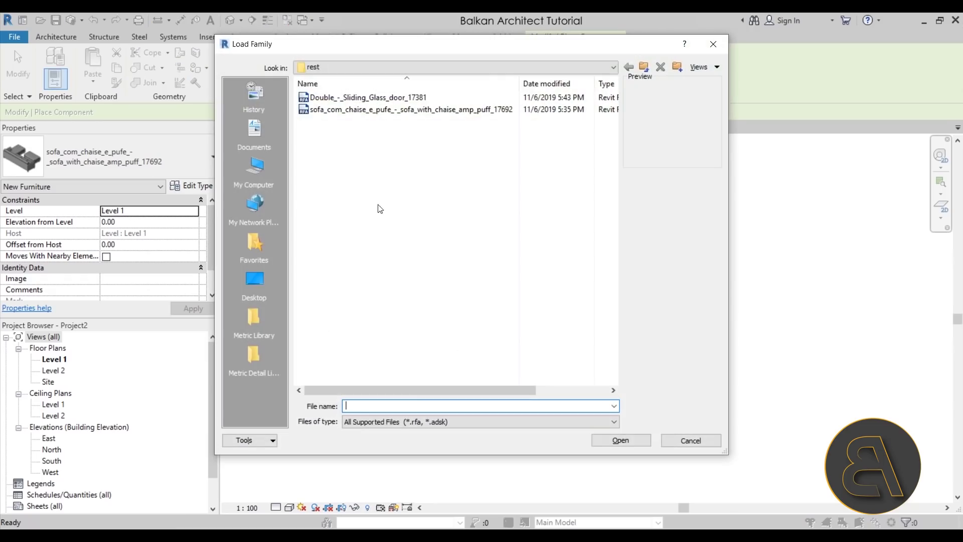
click(644, 68)
click(265, 307)
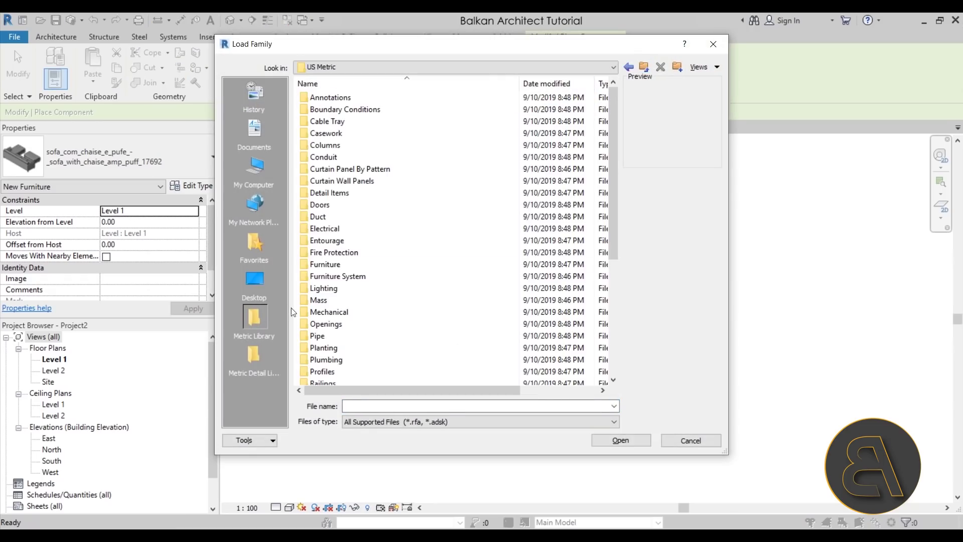
double_click(333, 280)
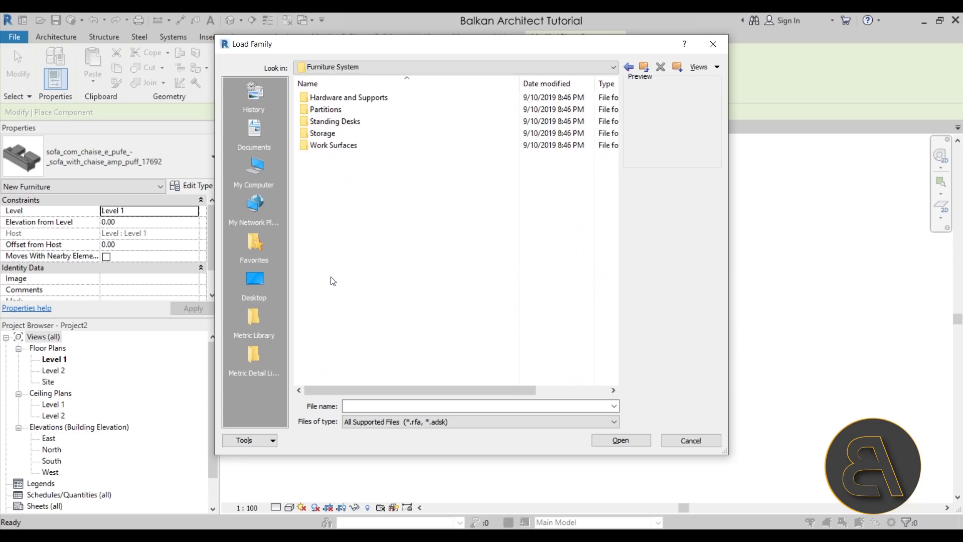
double_click(333, 122)
click(333, 109)
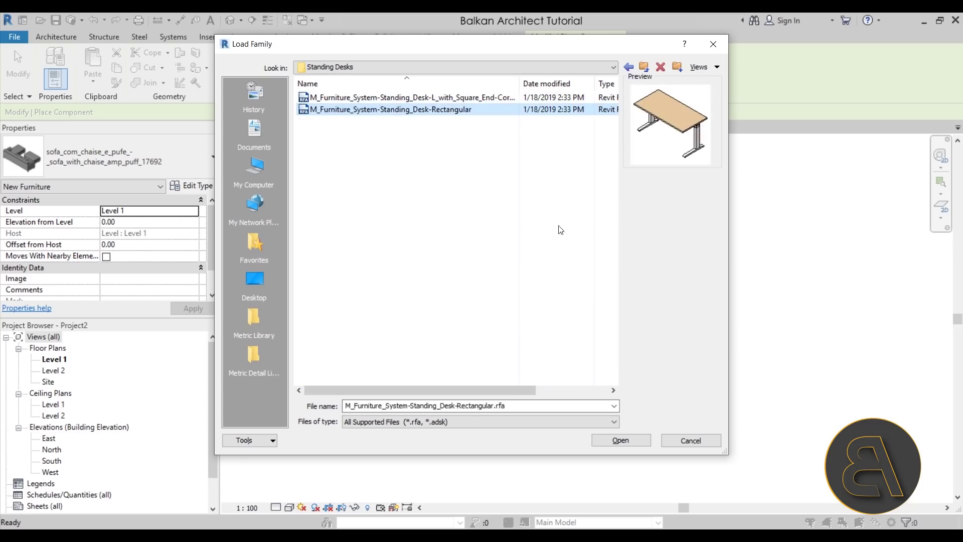
click(633, 446)
click(374, 241)
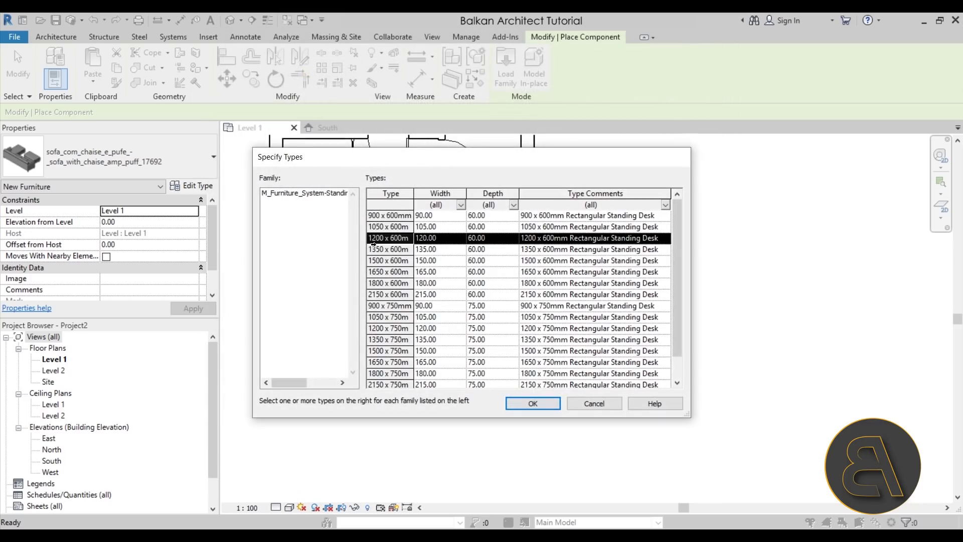
click(531, 403)
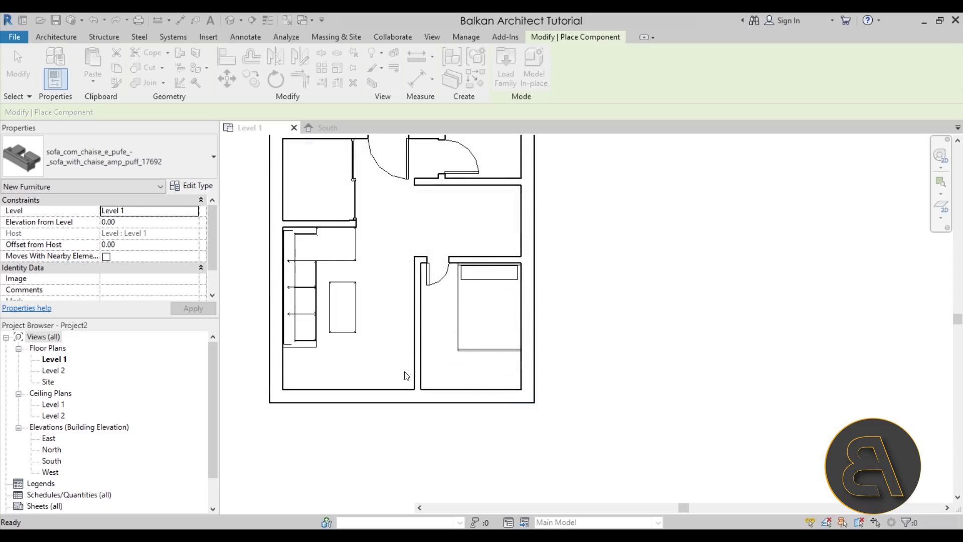
Step: Place the 1200 x 600mm desk in the southwest room's southeast corner, rotated so its long side runs along the east partition
scroll(403, 377, up, 2)
key(space)
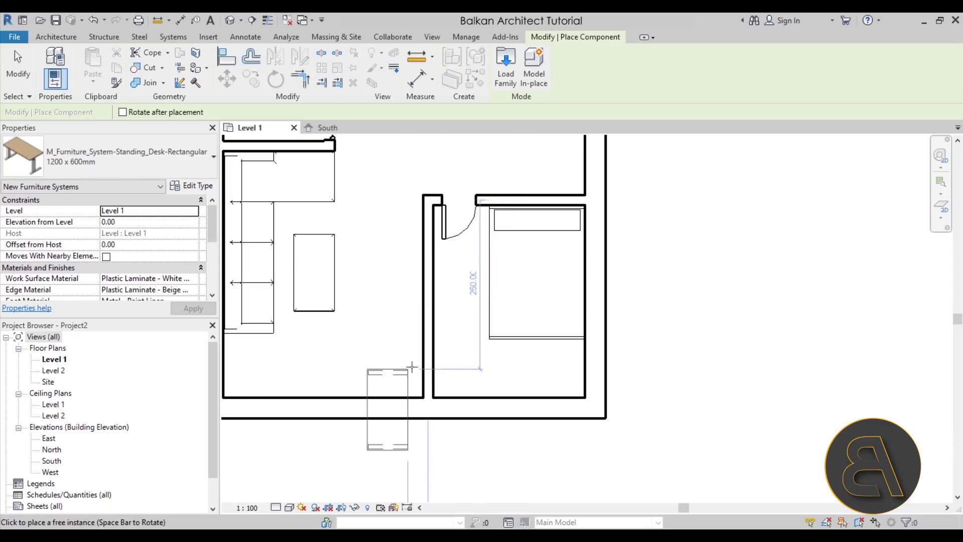
click(423, 316)
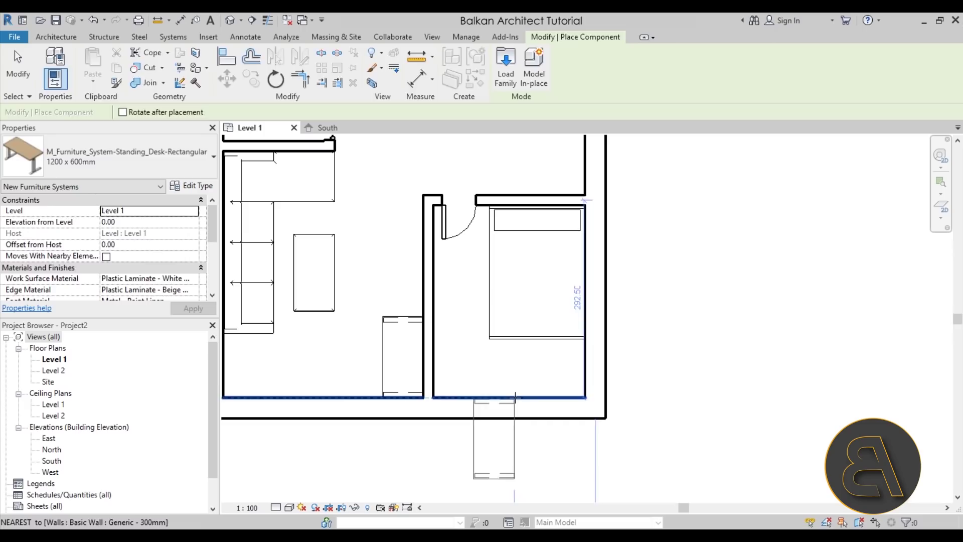
key(Escape)
key(Escape)
Step: Load the M_TV - Flat Screen family from the metric library's Furniture folder
middle_drag(515, 398, 534, 453)
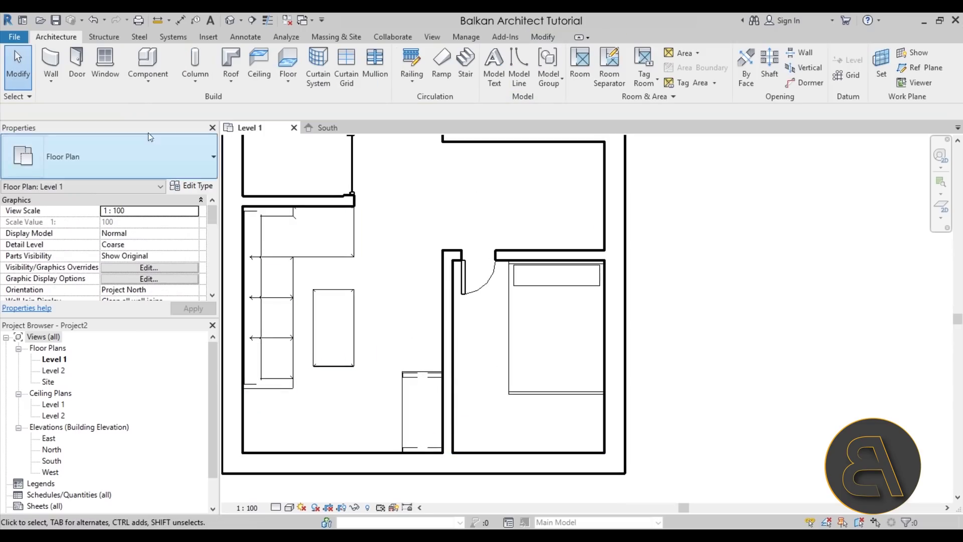
click(158, 62)
click(510, 82)
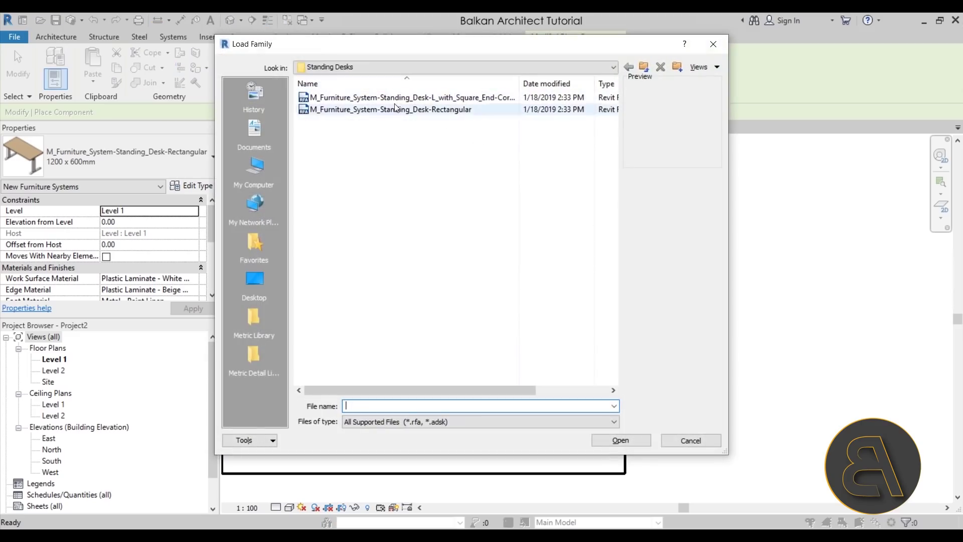
click(643, 67)
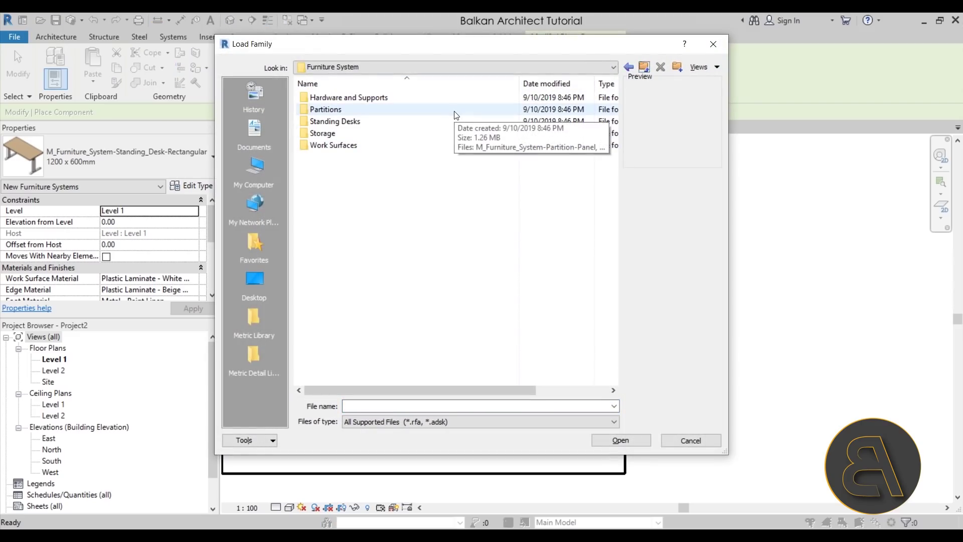
click(629, 67)
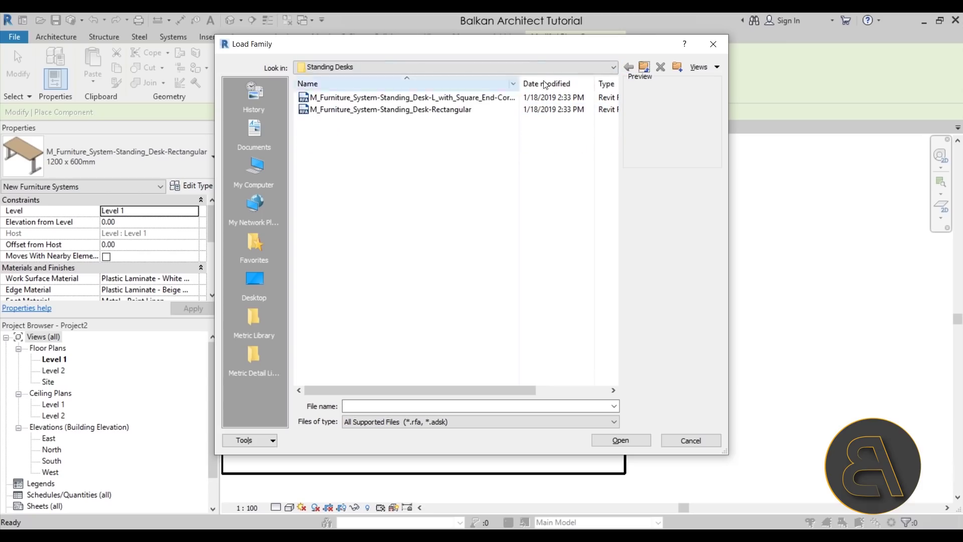
click(643, 68)
click(643, 68)
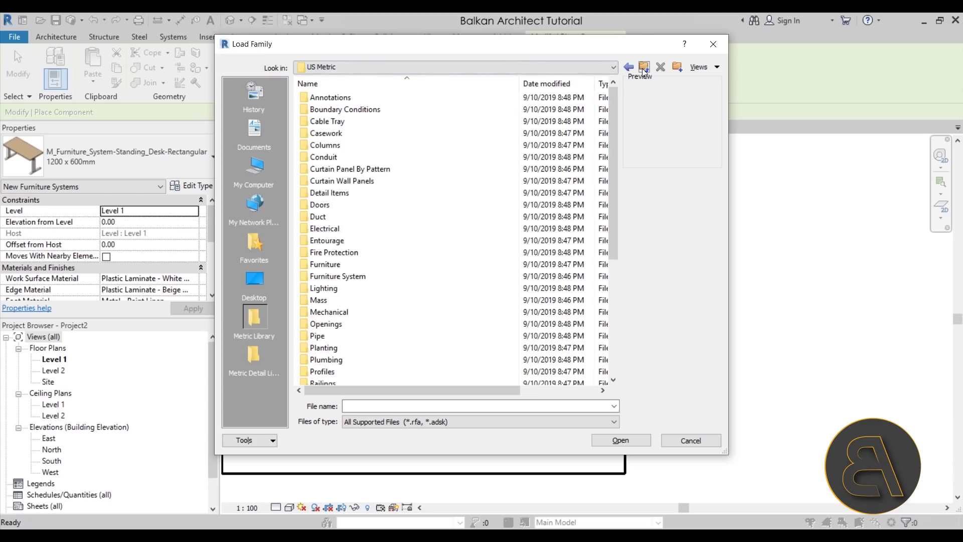
double_click(333, 265)
click(335, 157)
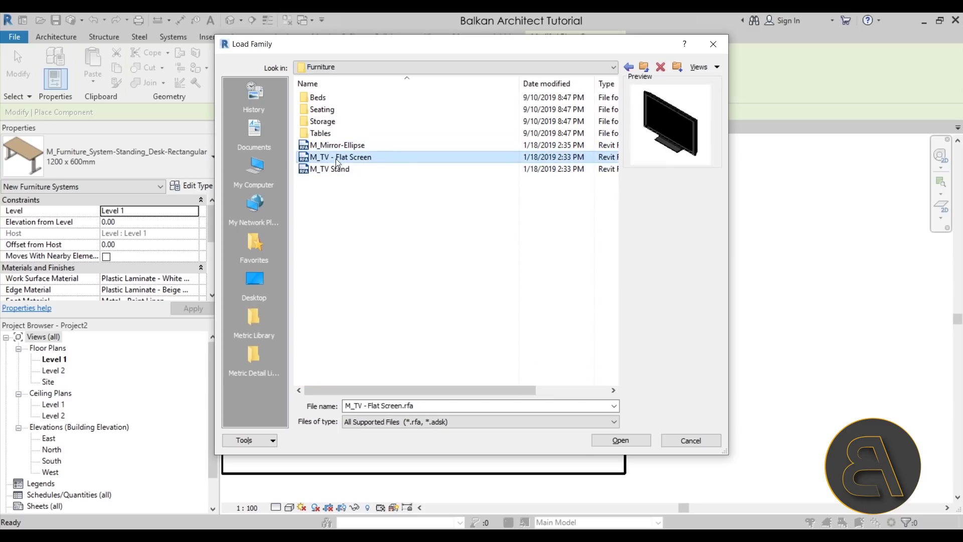
click(596, 442)
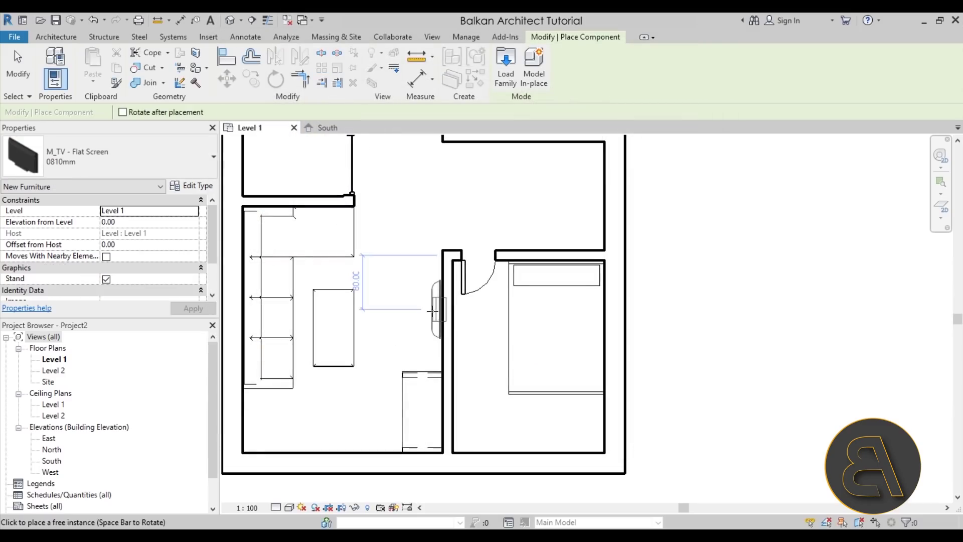
Step: Place the 0810mm flat screen TV against the southwest room's east partition, opposite the sofa, and select it
click(434, 310)
key(Escape)
key(Escape)
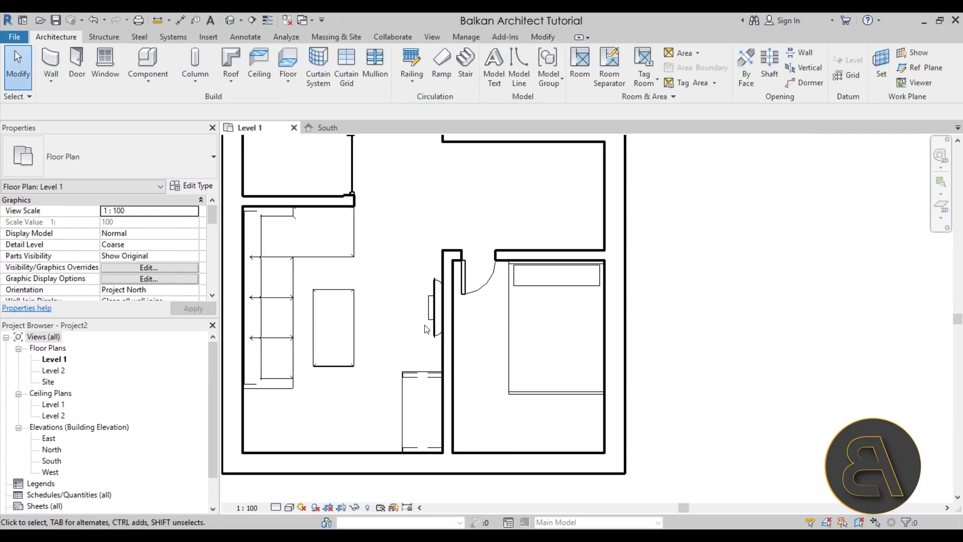
click(428, 314)
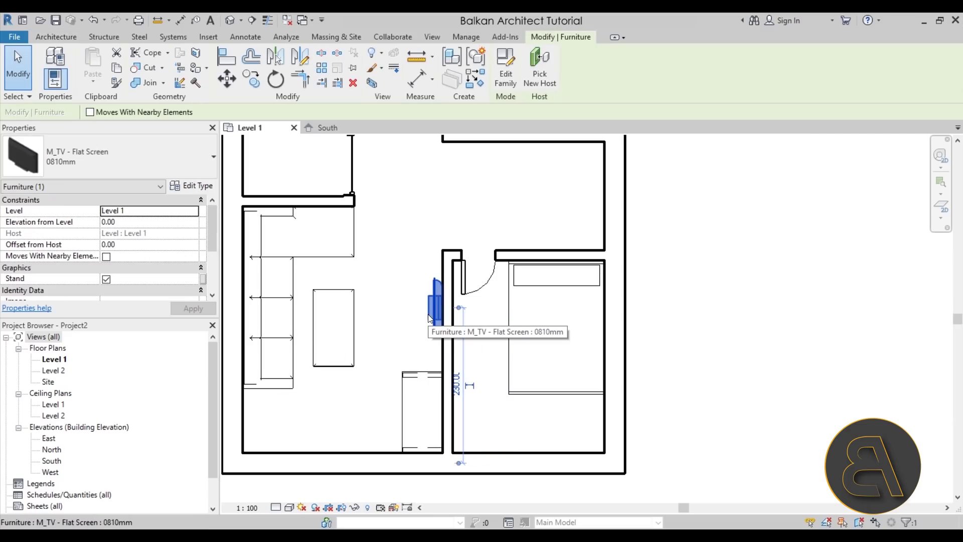
Step: In the default 3D view, set the top constraint of all walls to Up to level: Level 2
click(233, 20)
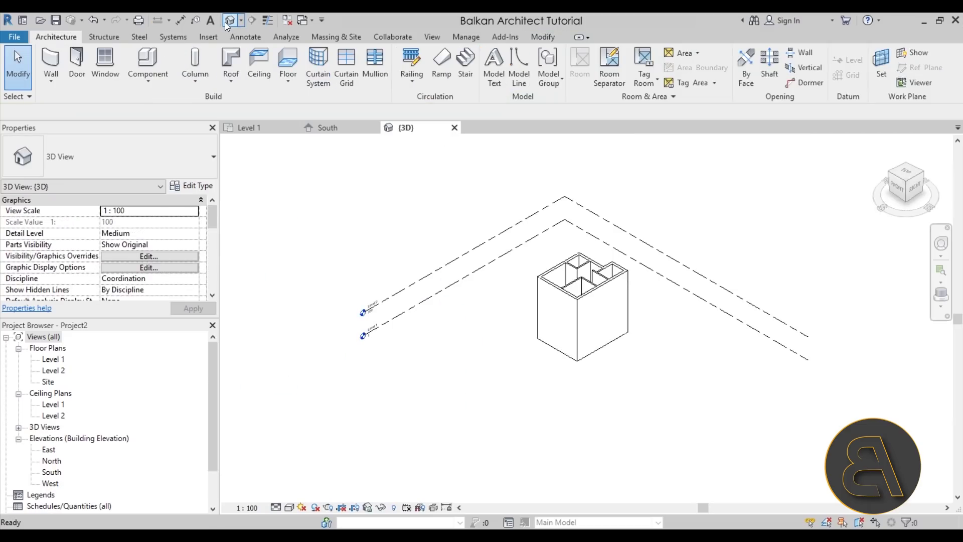
shift+middle_drag(646, 351, 643, 295)
drag(631, 288, 496, 299)
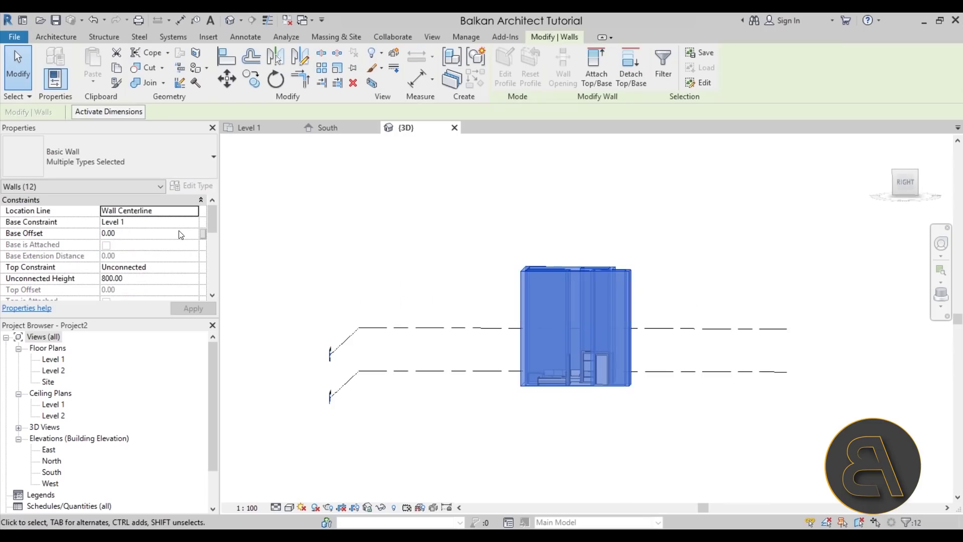
click(188, 267)
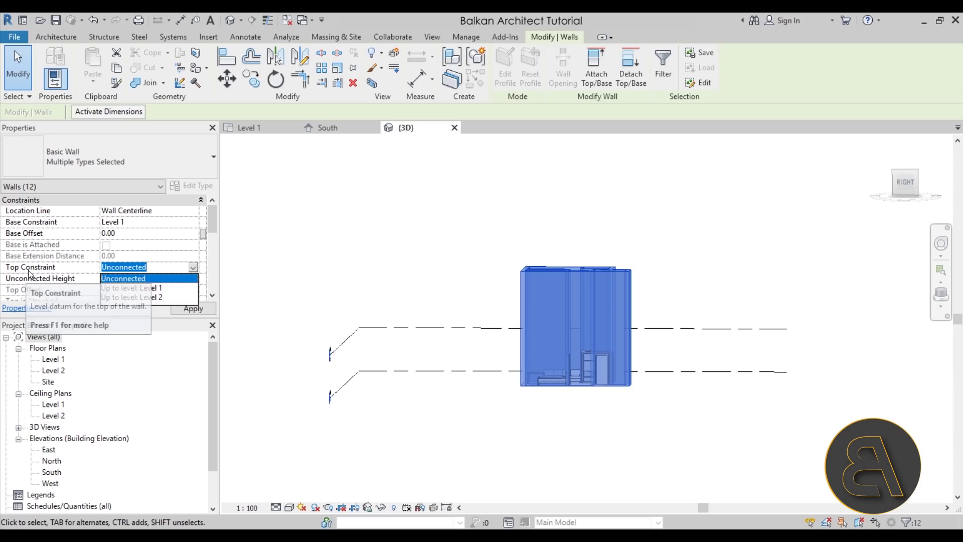
click(160, 298)
click(641, 425)
Step: Open the flat screen TV's family for editing from the 3D view
shift+middle_drag(669, 346, 501, 460)
scroll(539, 371, up, 5)
click(540, 368)
shift+middle_drag(539, 368, 530, 360)
scroll(531, 359, up, 4)
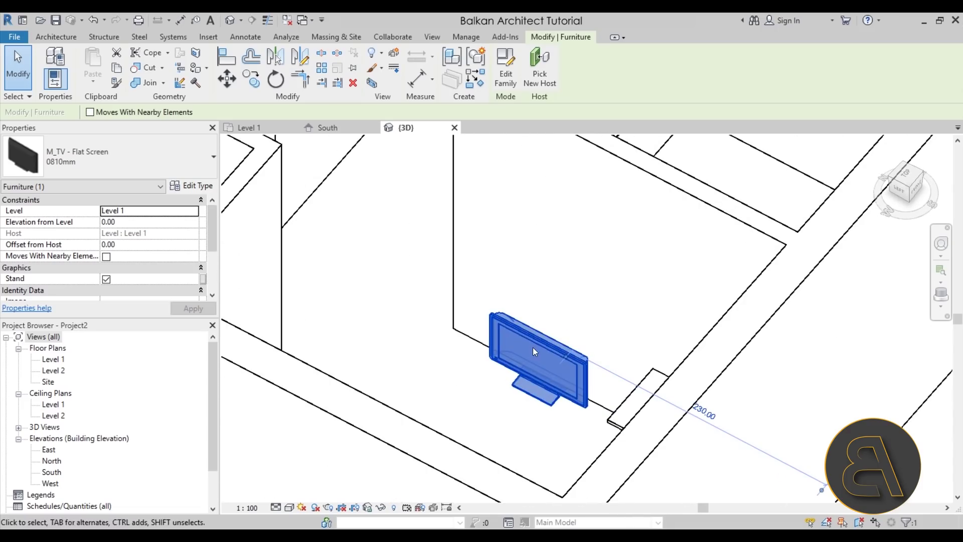
click(505, 76)
Step: Delete the two extrusions that form the stand of the TV family
shift+middle_drag(413, 301, 504, 236)
scroll(620, 439, up, 2)
drag(634, 445, 535, 412)
scroll(484, 300, down, 2)
shift+middle_drag(484, 301, 508, 335)
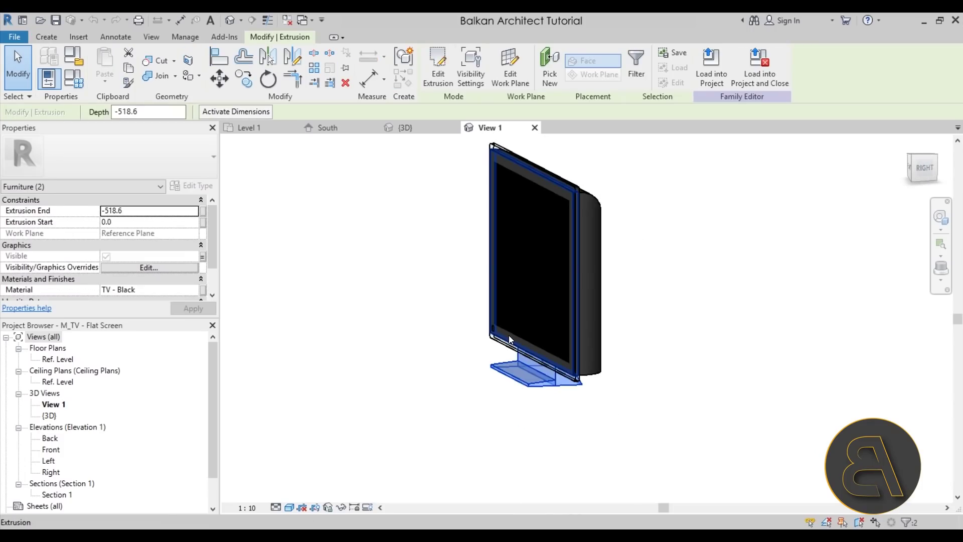
key(Escape)
Step: Load the edited TV family into the project and close it without saving, overwriting the existing version and its parameter values
click(491, 76)
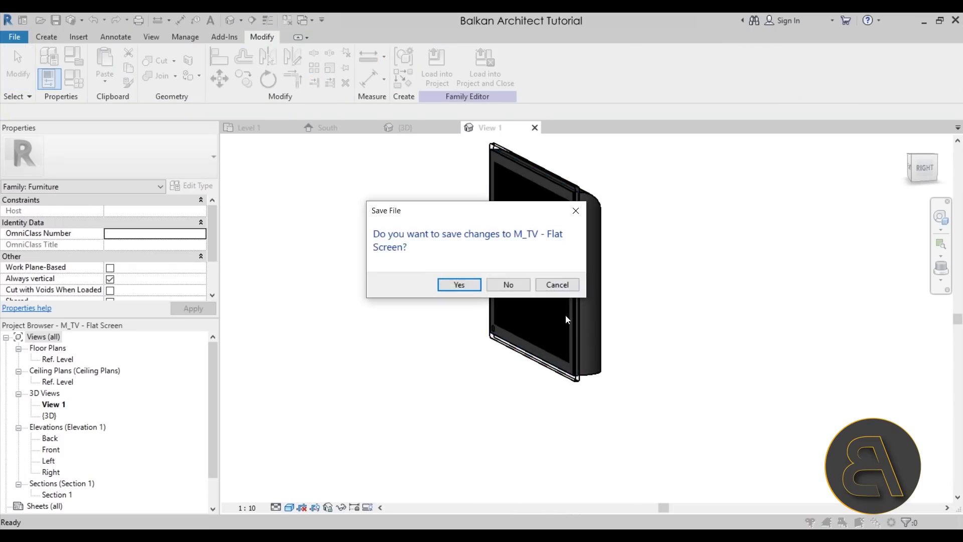
click(514, 287)
click(485, 273)
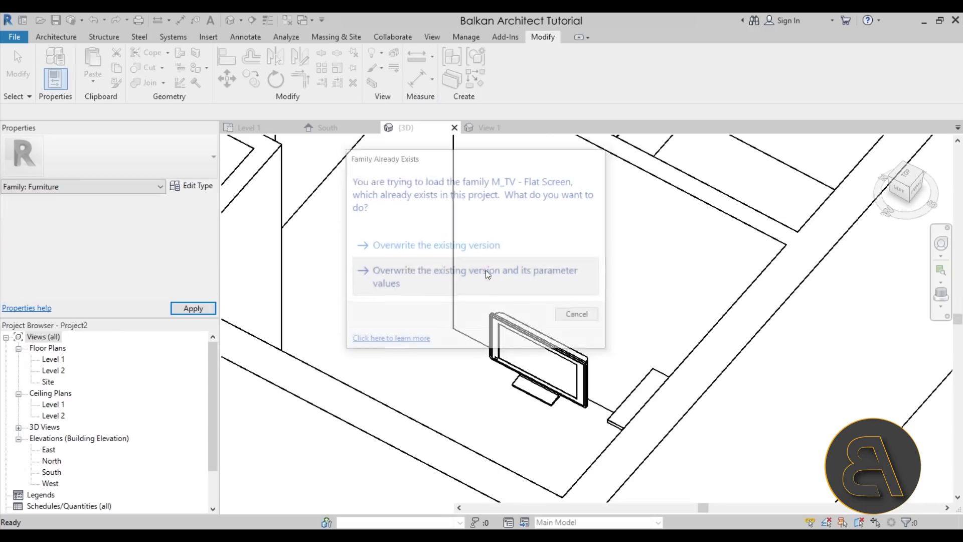
Step: Set the wall-side flat screen TV's elevation from level to 80 cm in the 3D view
click(531, 334)
shift+middle_drag(532, 334, 553, 337)
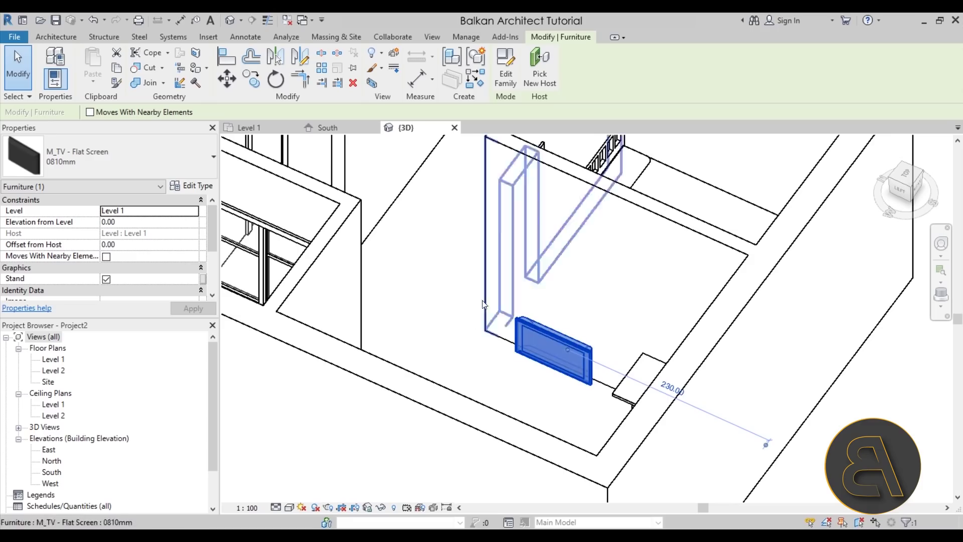
click(145, 224)
text(80)
key(Return)
shift+middle_drag(562, 331, 491, 428)
click(490, 348)
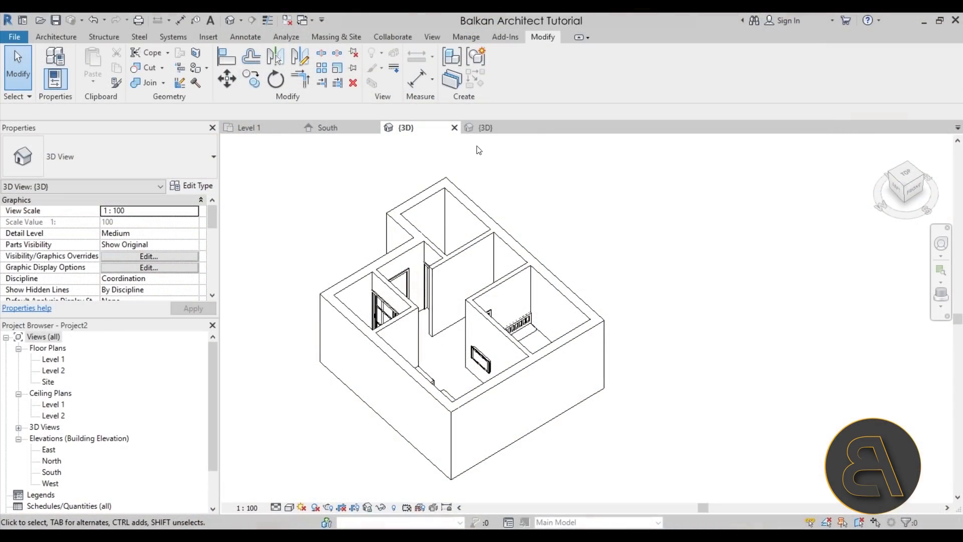
Step: Switch to the other open project's 3D view and examine its kitchen model and the furniture placed beside the building
click(482, 127)
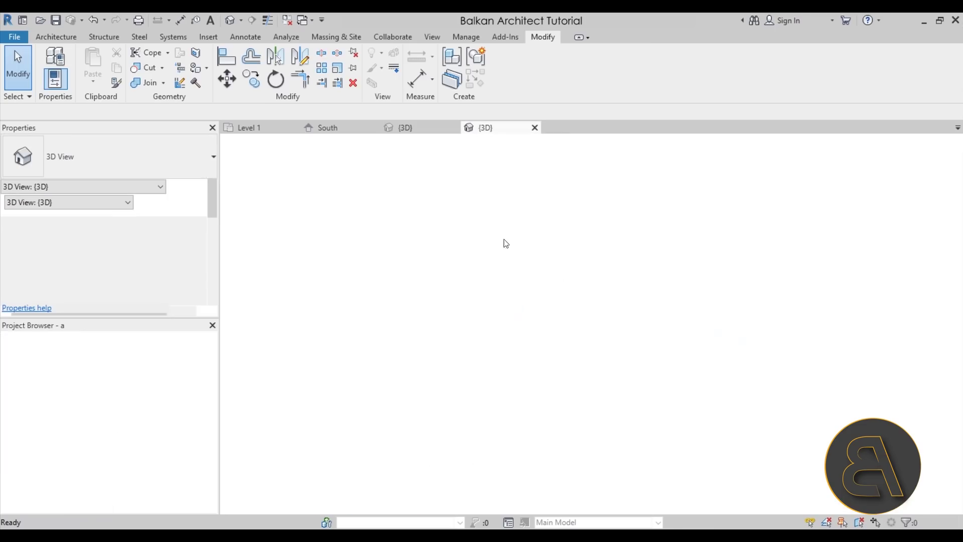
middle_drag(691, 433, 609, 417)
scroll(619, 376, down, 2)
shift+middle_drag(620, 377, 733, 419)
scroll(426, 342, up, 5)
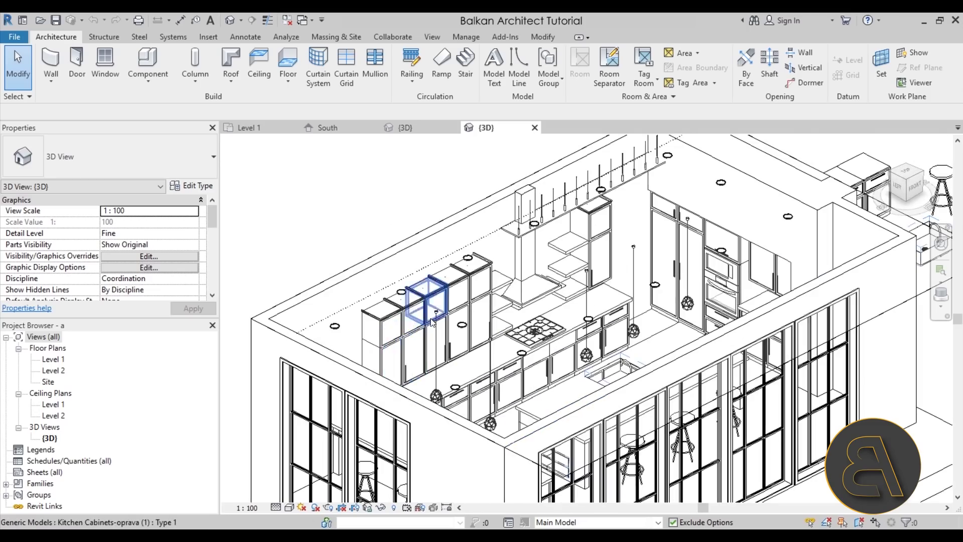
scroll(395, 327, down, 5)
shift+middle_drag(396, 327, 426, 285)
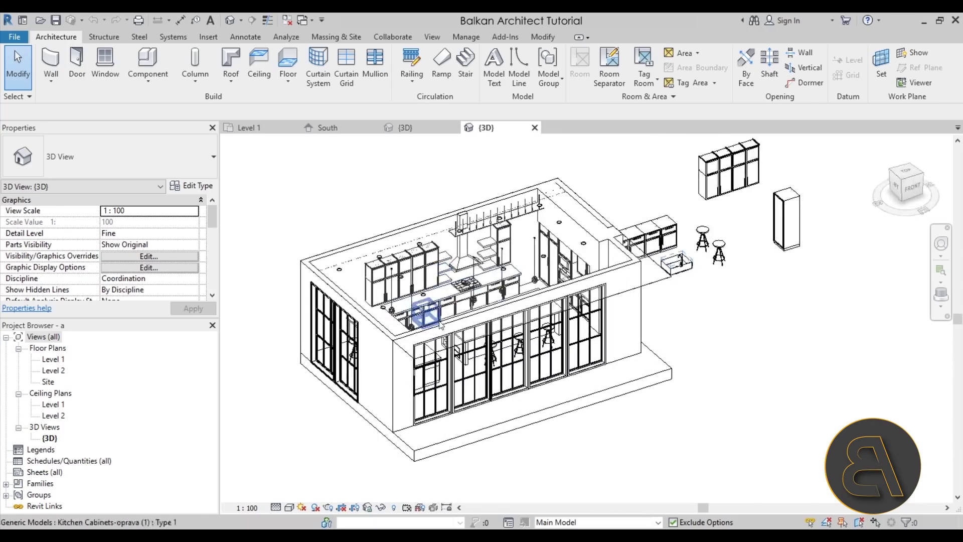
scroll(401, 224, up, 4)
scroll(401, 224, down, 4)
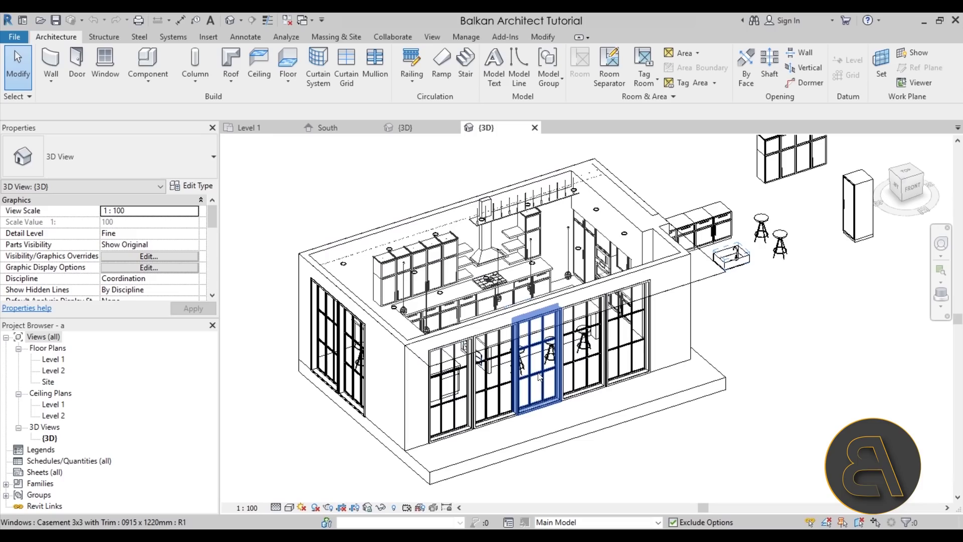
scroll(539, 376, down, 2)
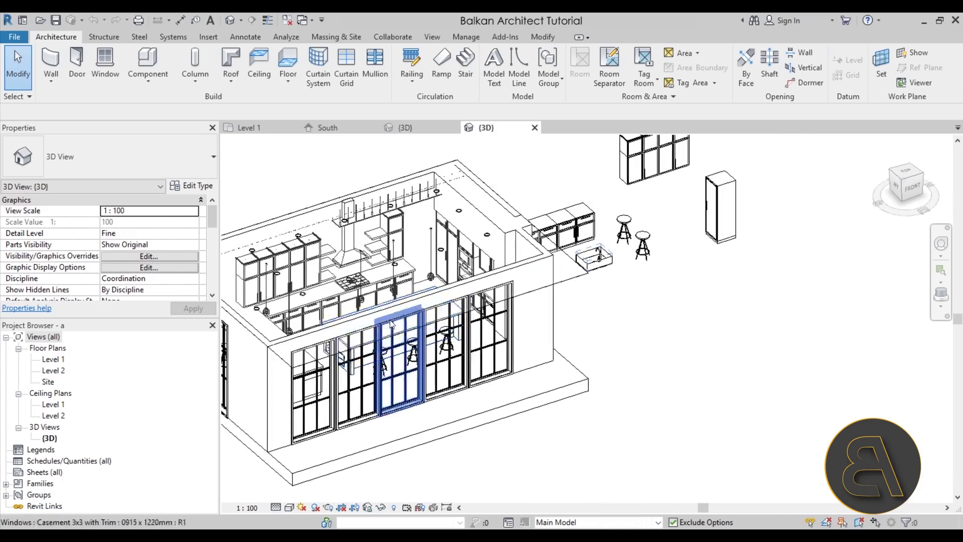
shift+middle_drag(652, 338, 607, 376)
Step: Copy the kitchen furniture model group from the other project and paste it beside the building, accepting the duplicate types
click(574, 298)
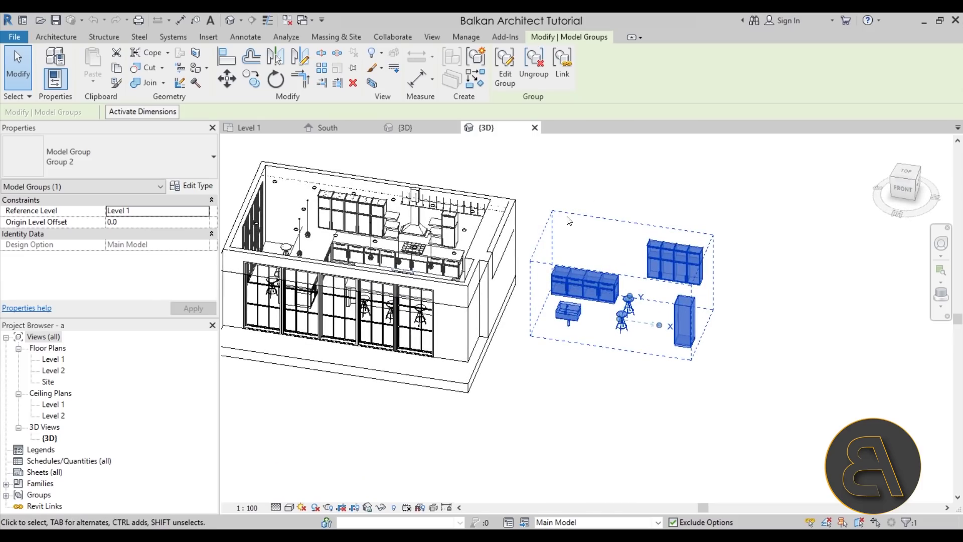
click(572, 191)
click(408, 128)
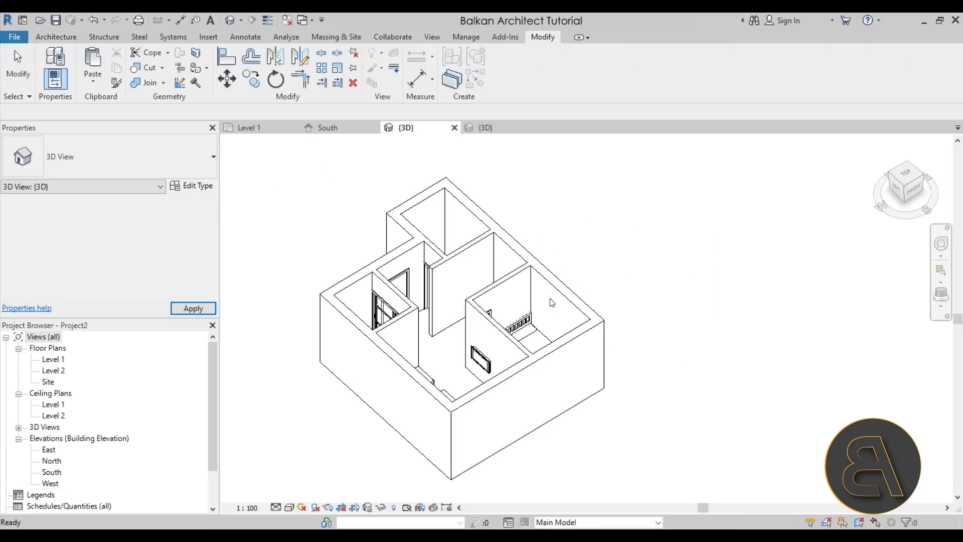
click(597, 277)
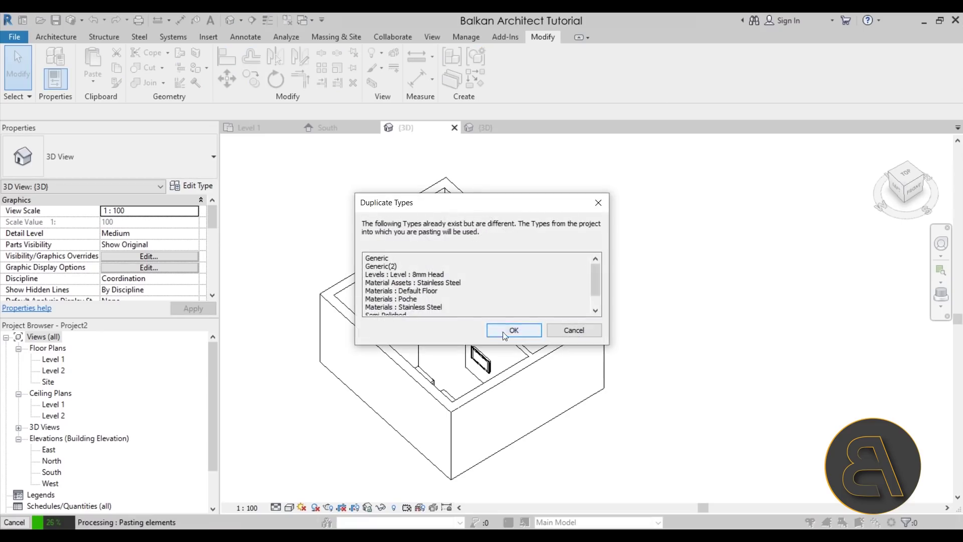
click(505, 330)
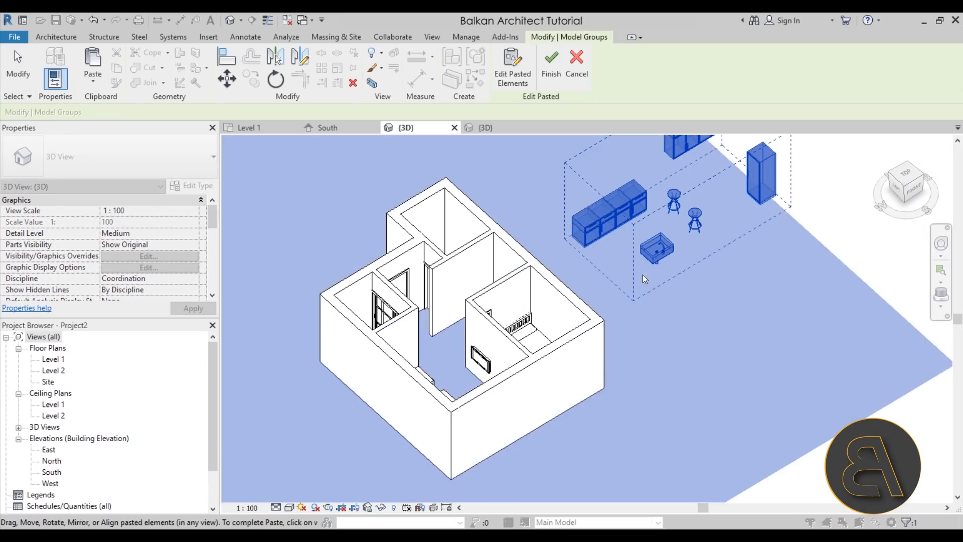
click(745, 350)
shift+middle_drag(733, 339, 496, 153)
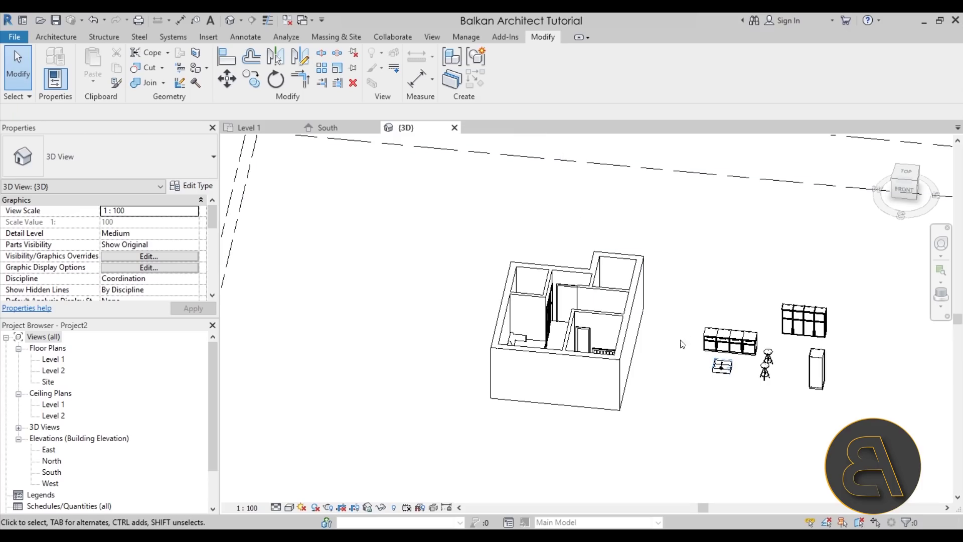
Step: Ungroup the pasted kitchen furniture model group
shift+middle_drag(679, 352, 590, 222)
click(624, 239)
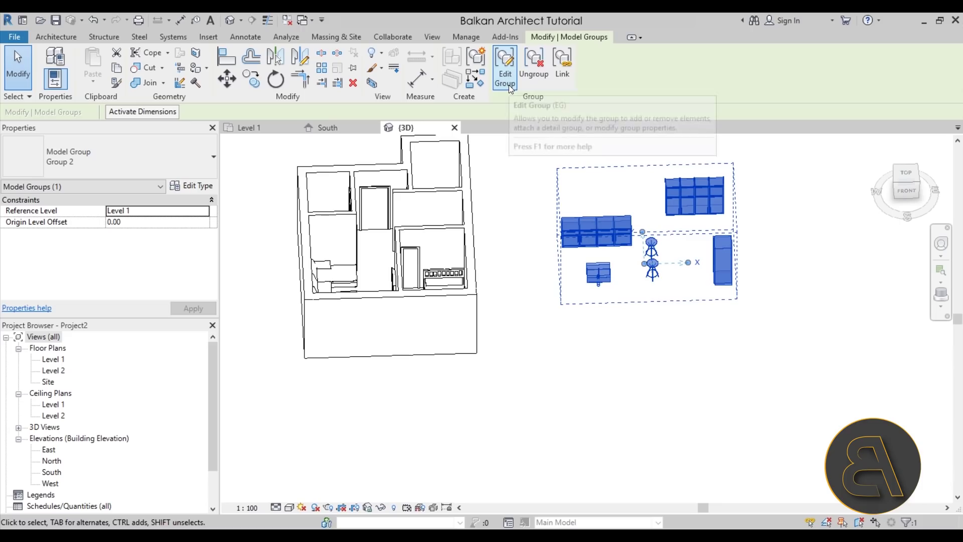
click(533, 75)
key(Escape)
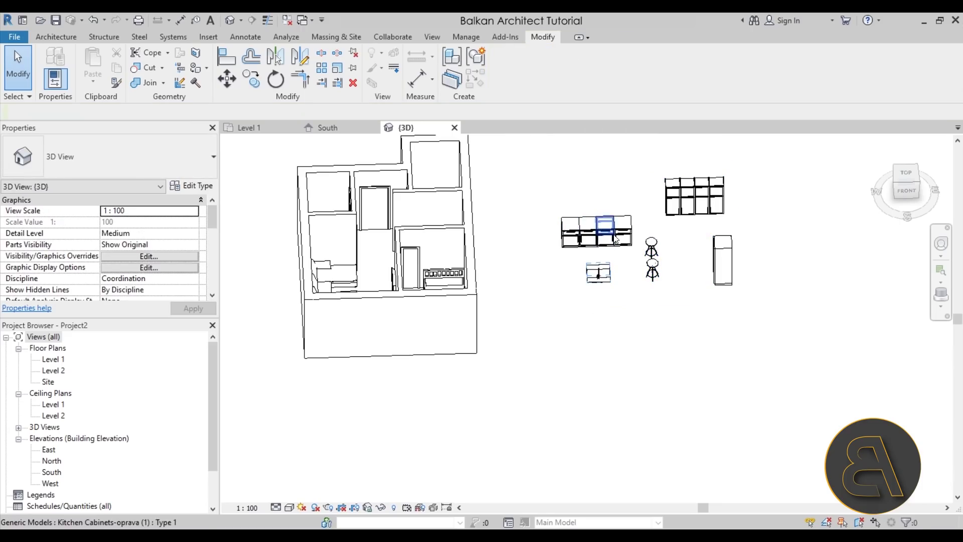
Step: In the Level 1 floor plan, move the row of four base cabinets into the kitchen's upper corner at the exterior wall
double_click(53, 359)
scroll(533, 270, down, 3)
scroll(533, 269, up, 5)
drag(533, 266, 709, 329)
click(226, 79)
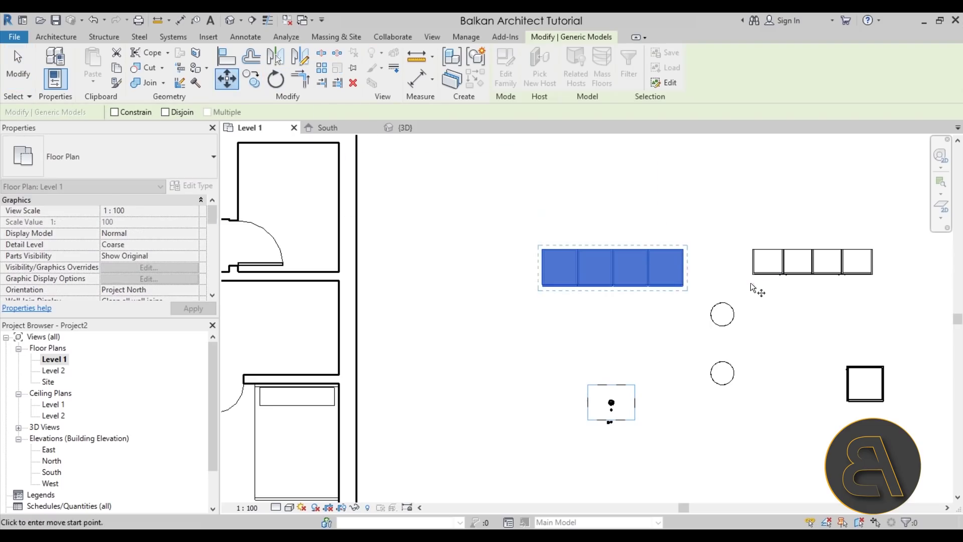
scroll(682, 256, up, 3)
scroll(446, 316, down, 3)
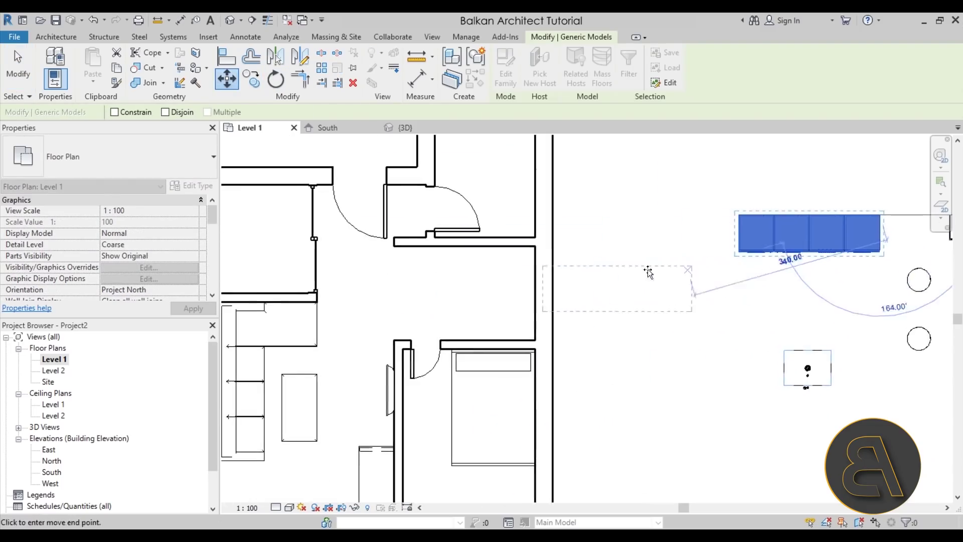
scroll(537, 246, up, 3)
click(530, 248)
scroll(623, 290, down, 5)
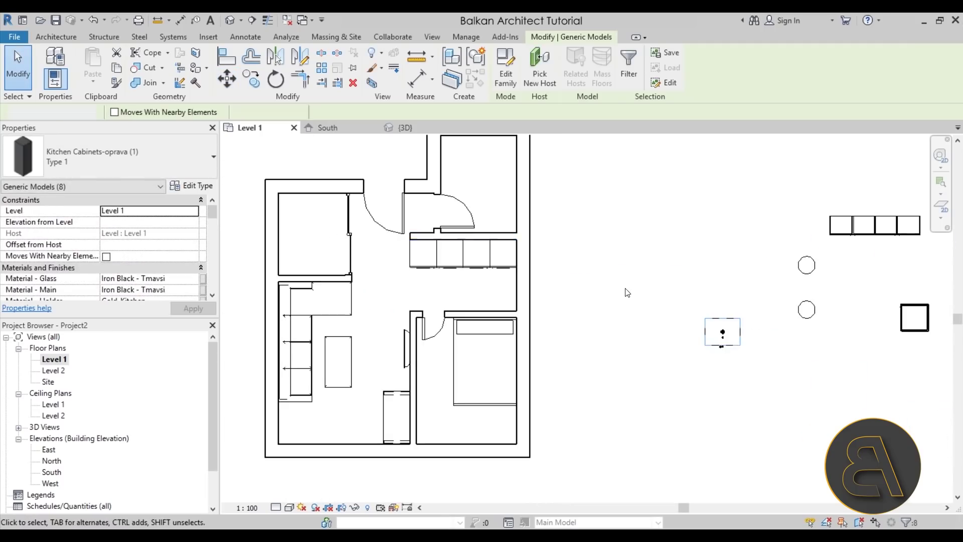
click(587, 281)
Step: Move the row of four wall cabinets above the base cabinets, aligned to the same kitchen corner
scroll(576, 283, up, 3)
scroll(630, 299, right, 5)
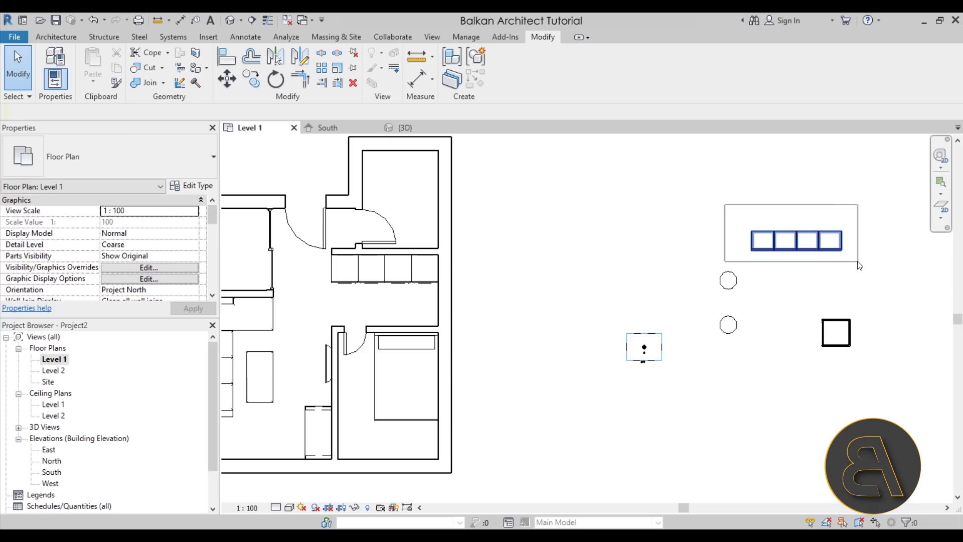
drag(859, 266, 859, 266)
click(226, 79)
scroll(840, 228, up, 2)
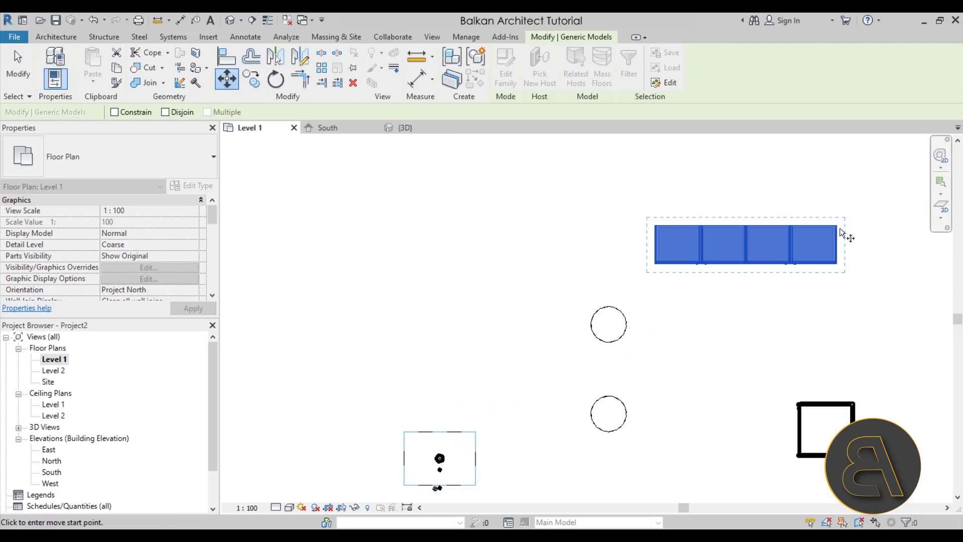
scroll(551, 284, down, 3)
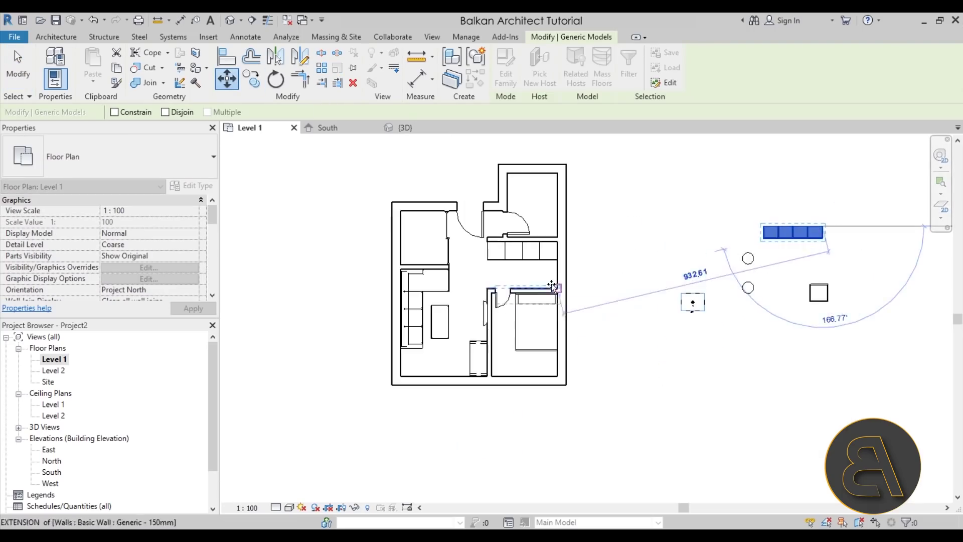
scroll(557, 243, up, 5)
click(558, 230)
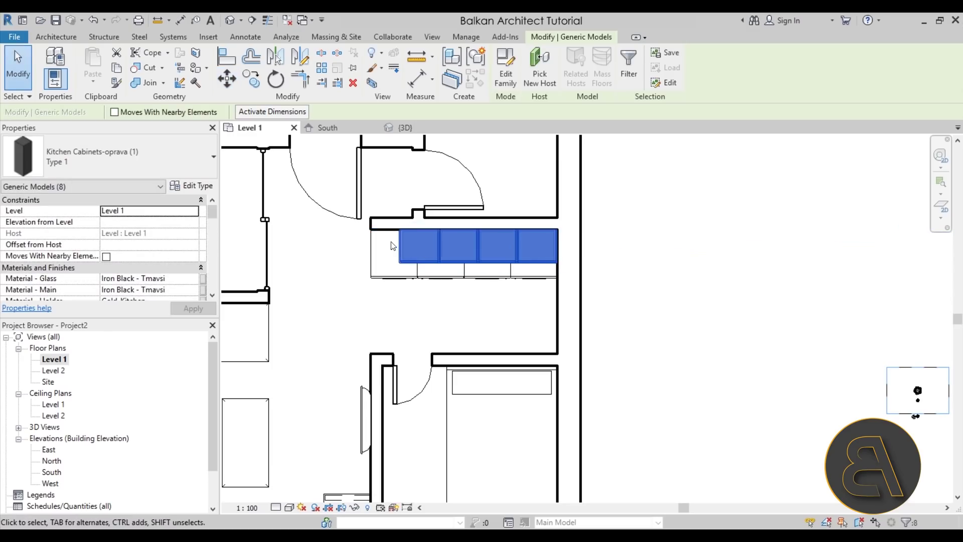
scroll(386, 224, up, 3)
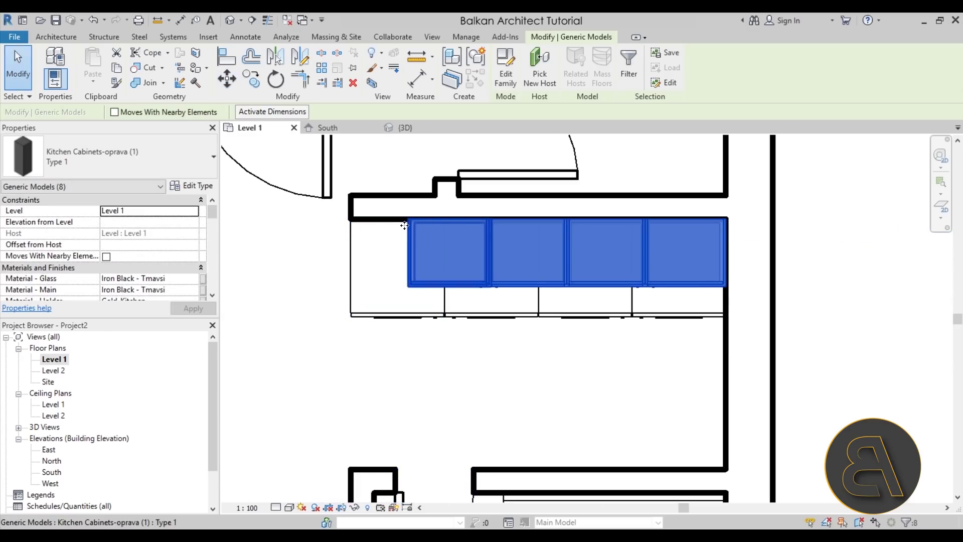
scroll(408, 225, down, 1)
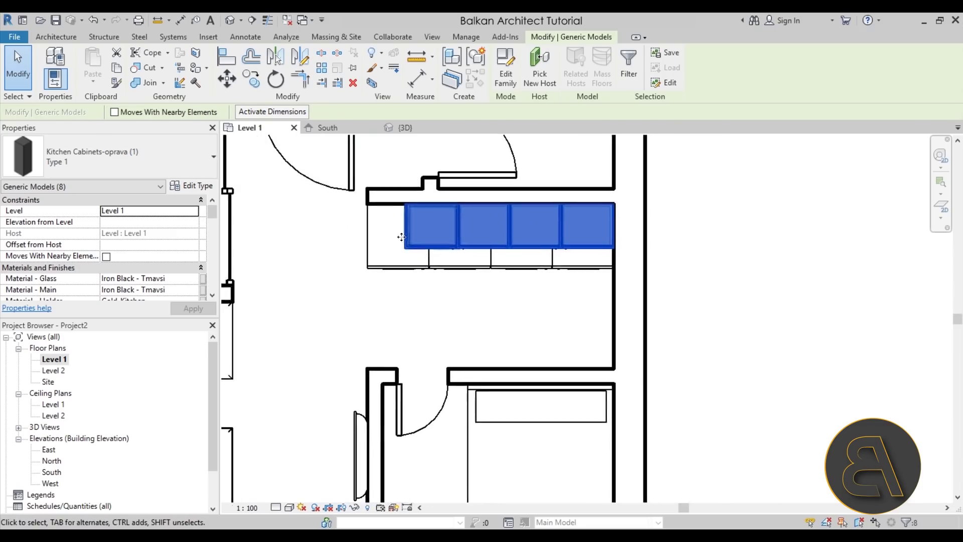
scroll(399, 204, up, 2)
scroll(427, 293, down, 5)
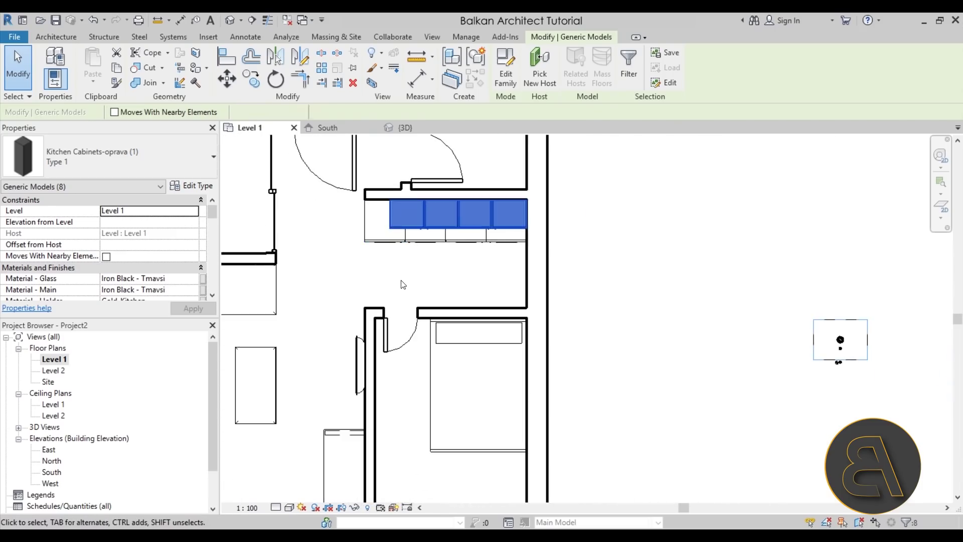
click(600, 283)
Step: Move the tall square cabinet into the kitchen corner between the exterior wall and the bedroom wall
scroll(538, 262, up, 3)
scroll(538, 263, up, 1)
click(667, 289)
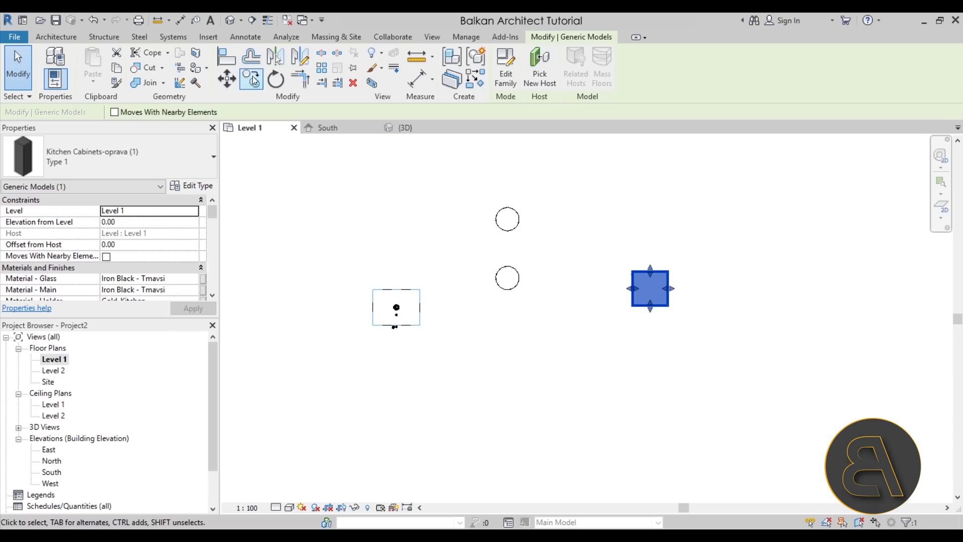
click(230, 83)
scroll(646, 301, up, 3)
click(700, 307)
scroll(727, 316, down, 6)
scroll(411, 320, up, 4)
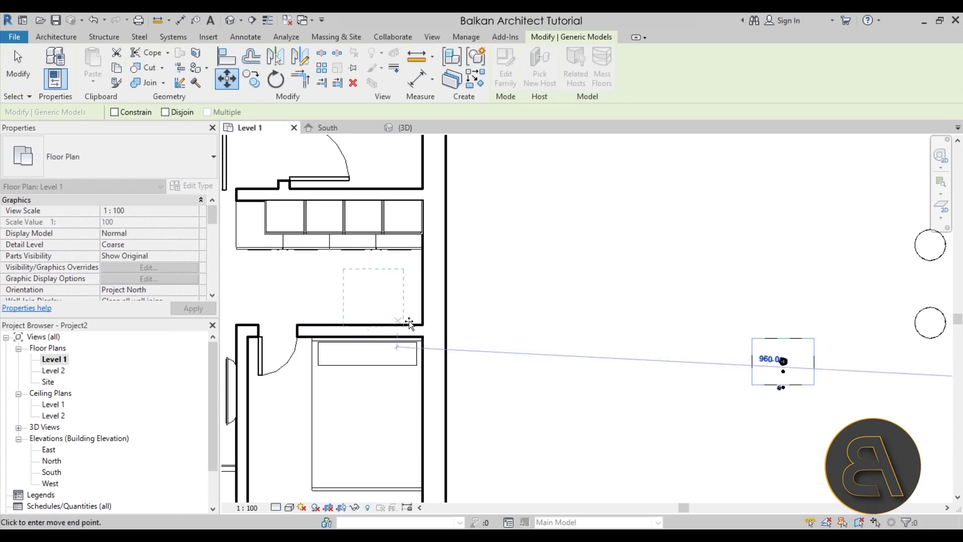
click(424, 325)
scroll(545, 279, down, 4)
click(545, 279)
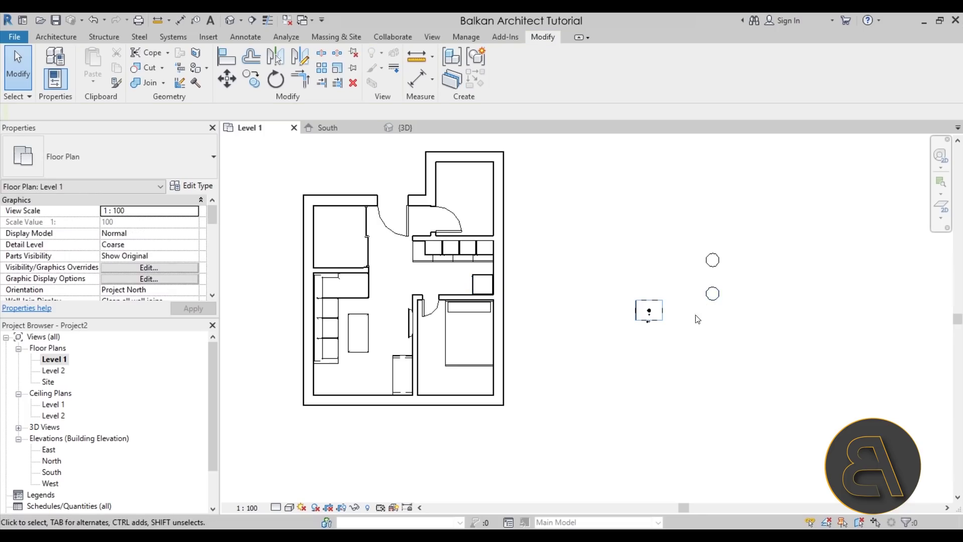
Step: Move the sink into the kitchen beside the tall cabinet and rotate it 180 degrees
scroll(655, 317, up, 2)
click(644, 307)
drag(626, 323, 244, 260)
middle_drag(248, 201, 402, 246)
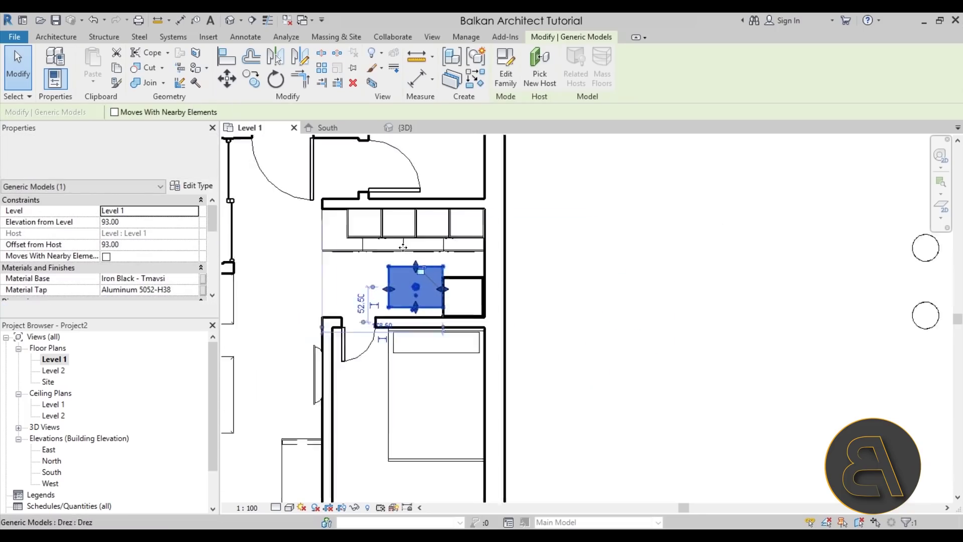
scroll(447, 277, up, 1)
key(r)
key(o)
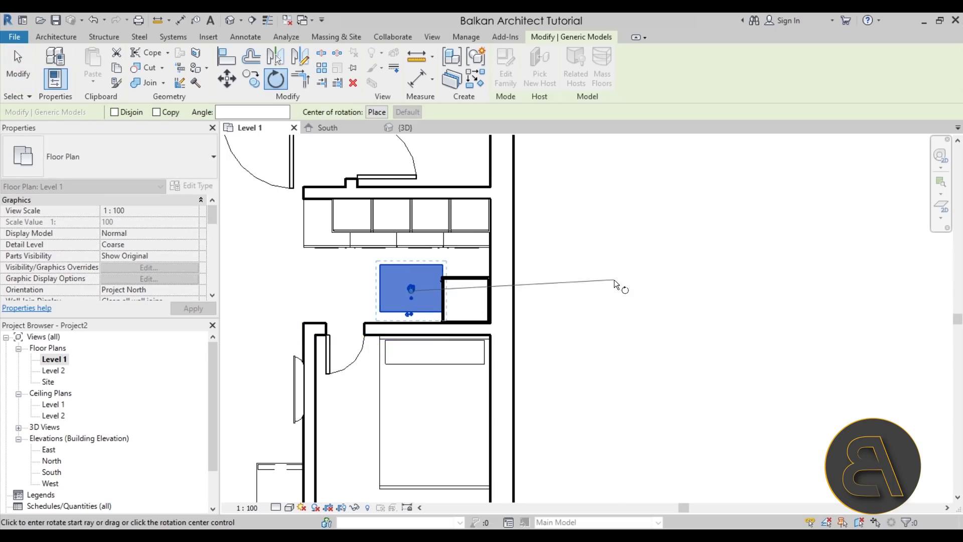
click(614, 279)
click(266, 286)
Step: Move the sink onto the middle of the base cabinet row, overlapping the wall cabinets in plan
scroll(396, 263, up, 2)
drag(395, 264, 326, 250)
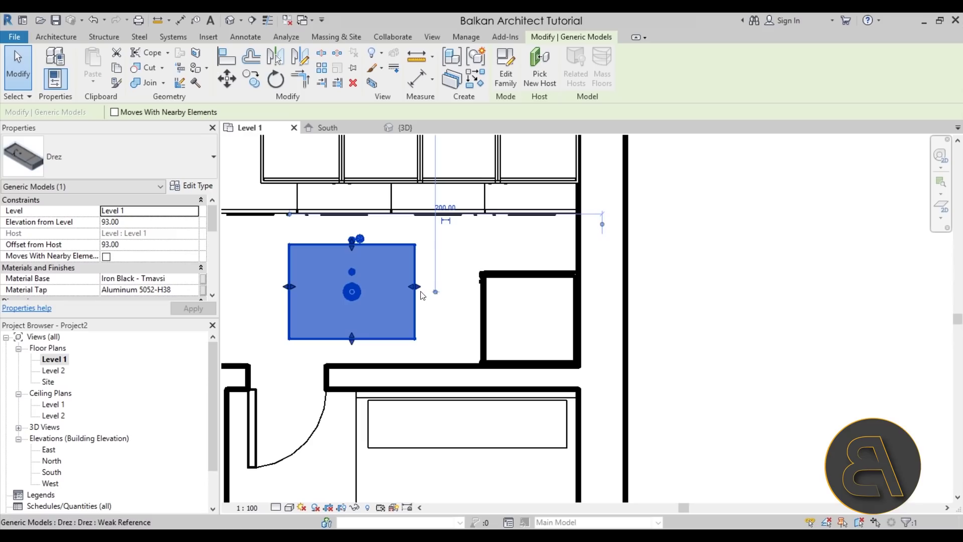
drag(321, 293, 439, 199)
scroll(462, 254, down, 4)
middle_drag(436, 283, 447, 317)
scroll(454, 278, up, 3)
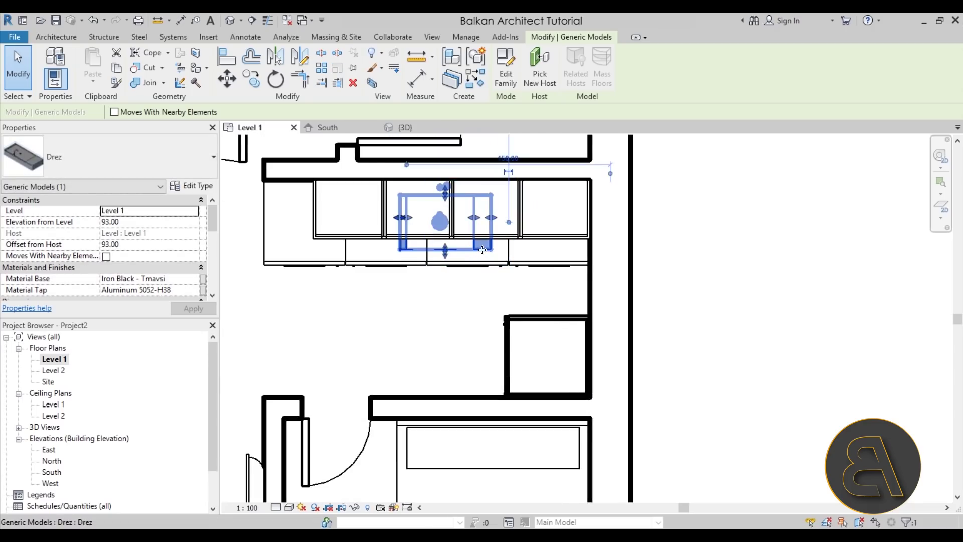
click(464, 297)
Step: In the 3D view, lower the sink into the countertop by reducing its elevation from Level 1
click(231, 20)
scroll(472, 217, down, 3)
shift+middle_drag(472, 220, 599, 213)
scroll(426, 236, up, 6)
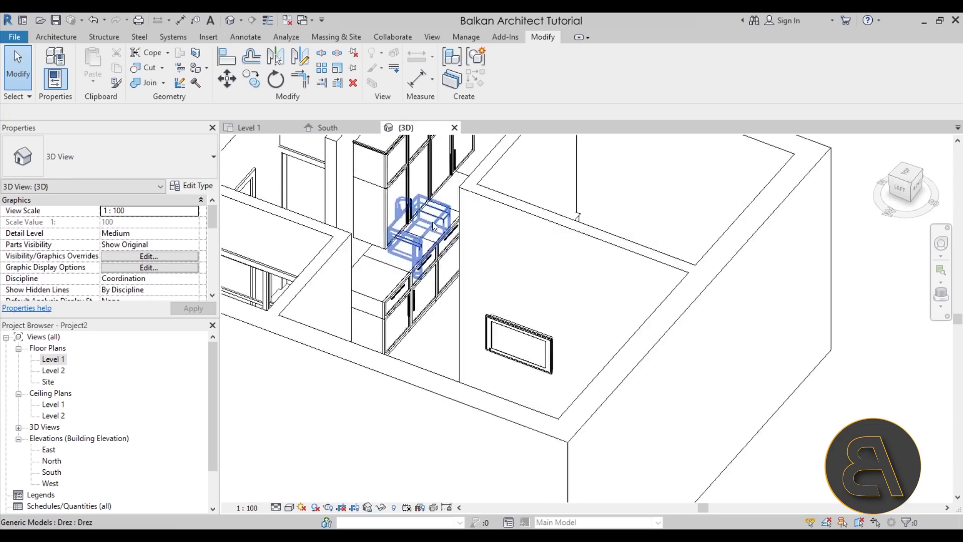
scroll(433, 226, up, 7)
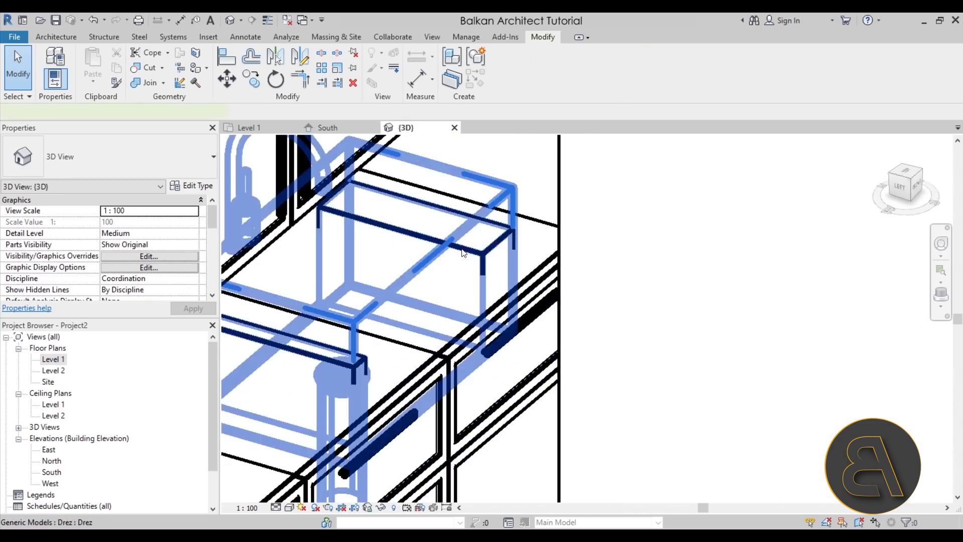
click(462, 252)
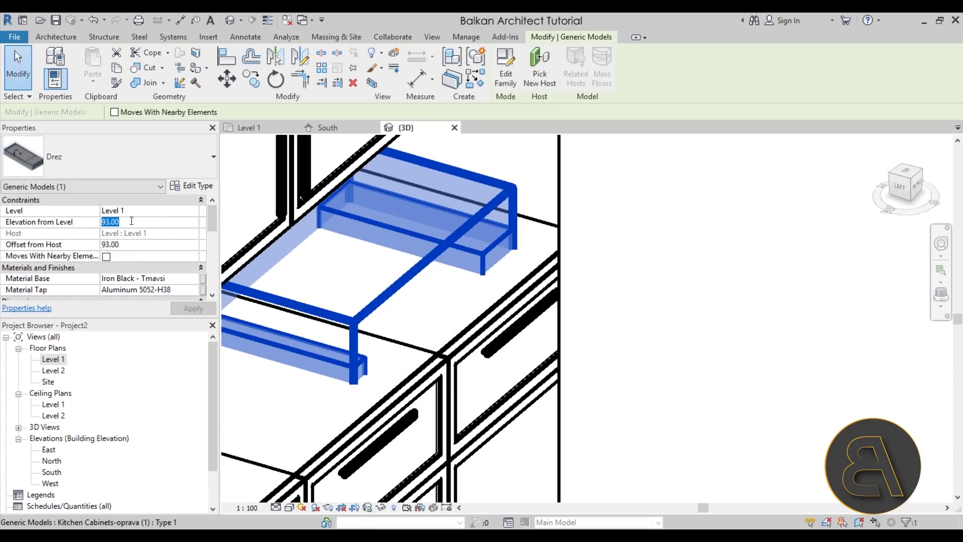
click(454, 308)
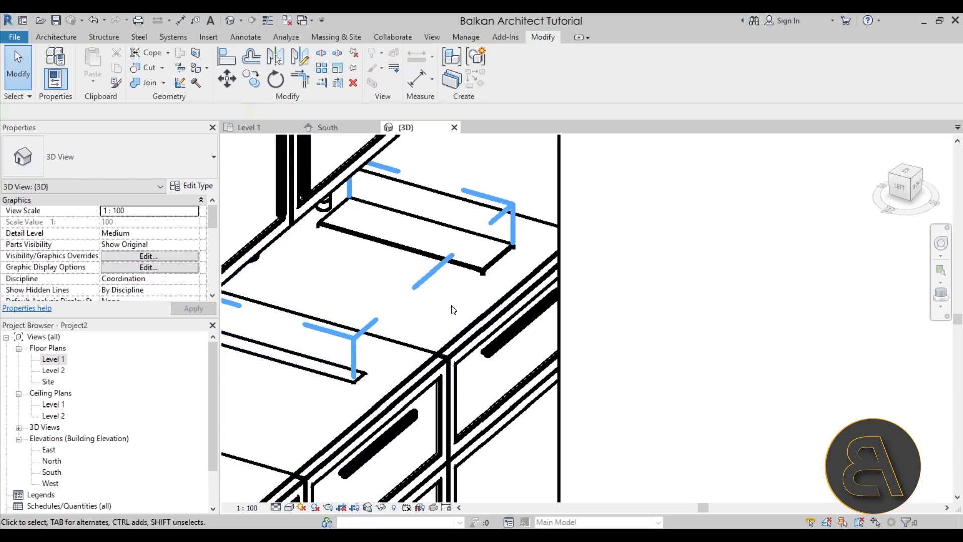
Step: Cut the sink's void out of the base cabinets beneath it with the Cut Geometry tool
scroll(426, 263, down, 2)
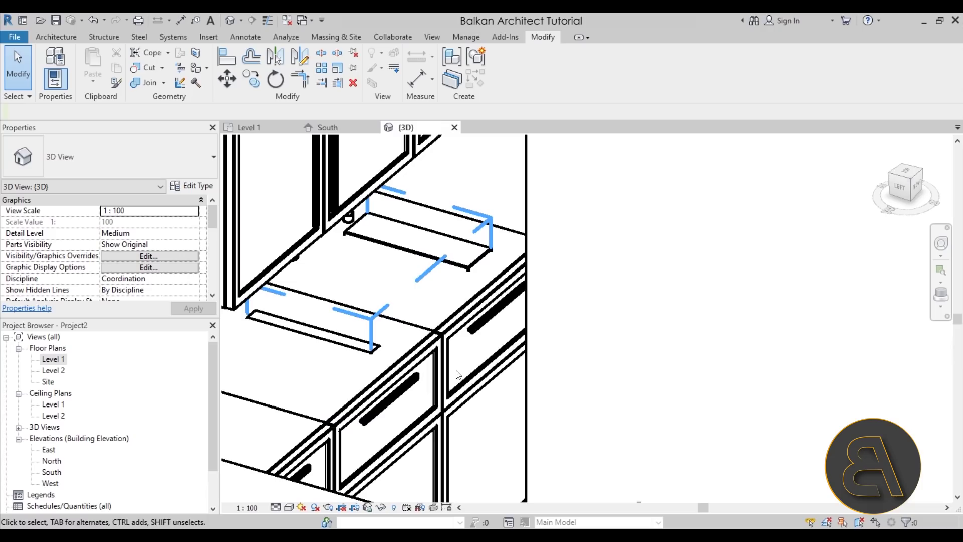
click(152, 67)
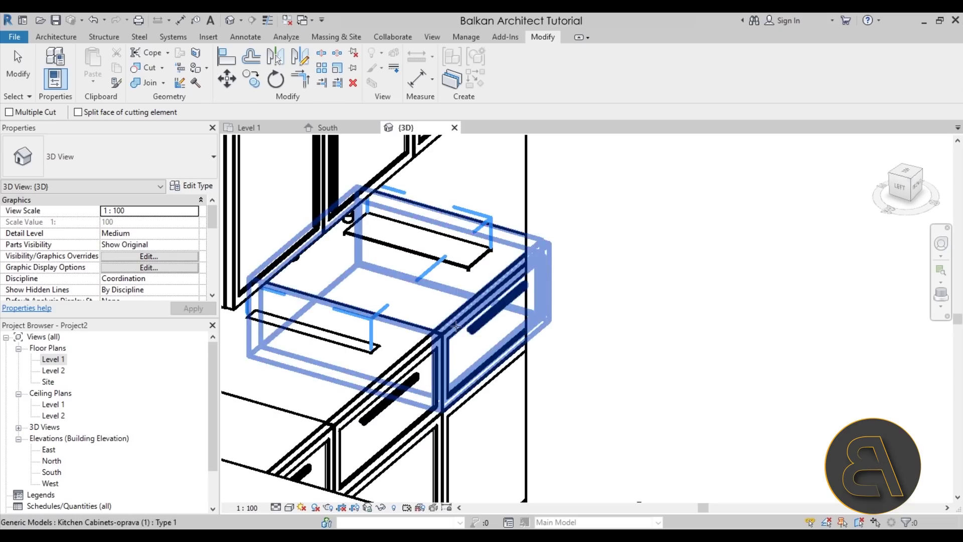
click(411, 369)
click(373, 322)
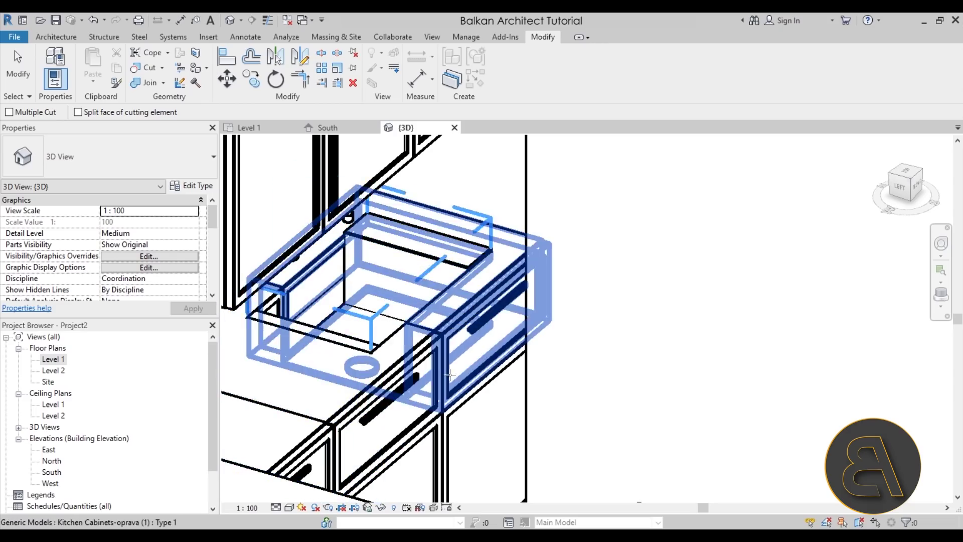
click(390, 311)
click(402, 320)
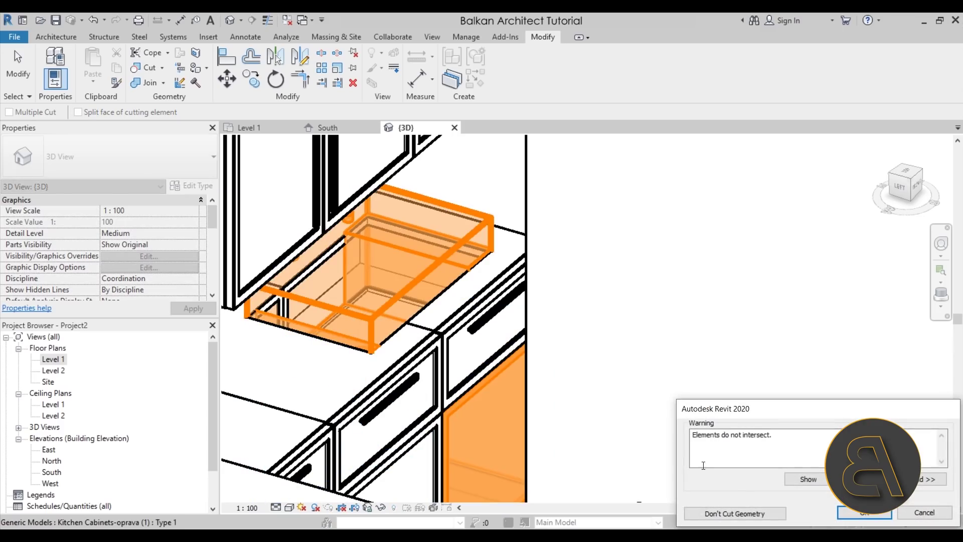
click(864, 511)
scroll(424, 283, down, 3)
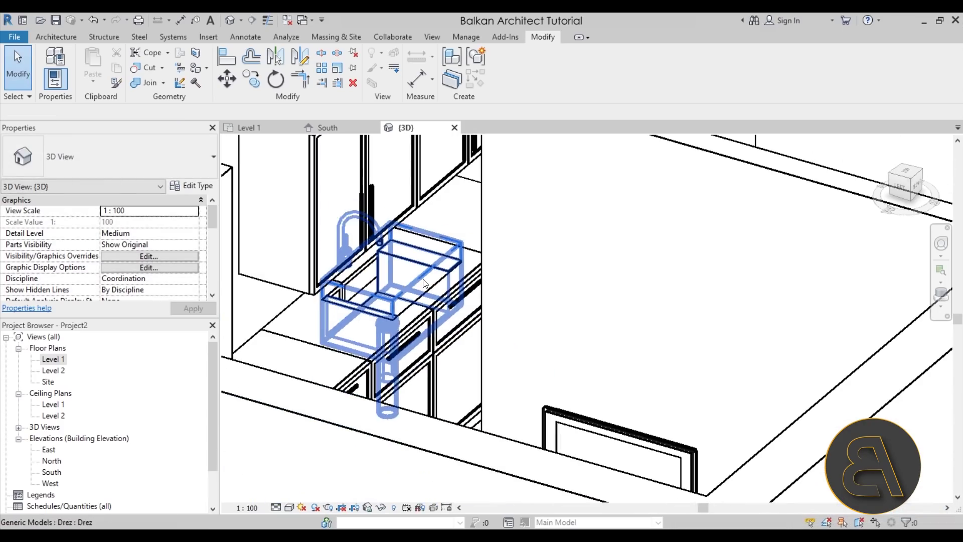
click(372, 295)
scroll(372, 296, up, 3)
scroll(372, 296, down, 5)
Step: On the Level 1 plan, move both bar stools from outside the building to the open end of the kitchen counter
shift+middle_drag(372, 296, 509, 297)
click(688, 241)
middle_drag(730, 242, 669, 339)
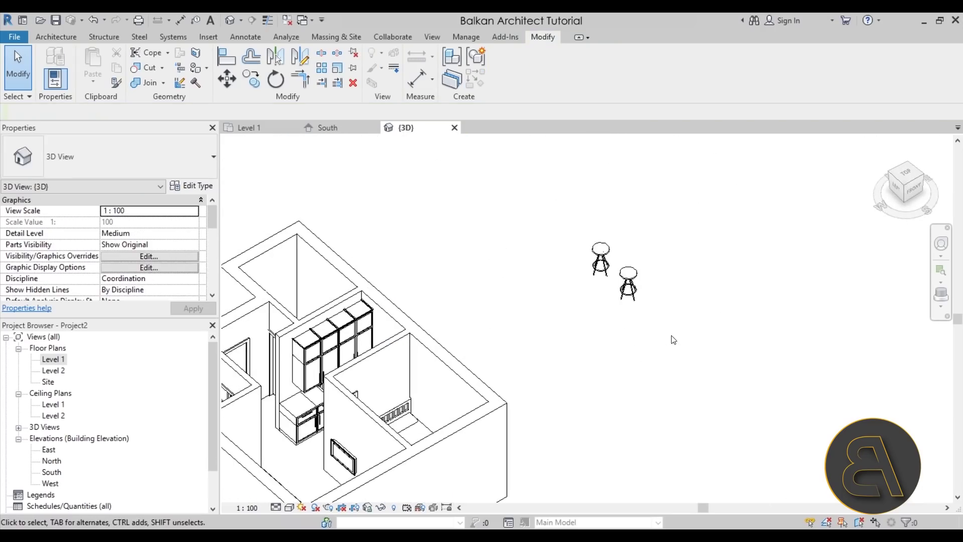
drag(668, 339, 506, 203)
double_click(53, 362)
scroll(598, 276, down, 3)
middle_drag(569, 289, 331, 293)
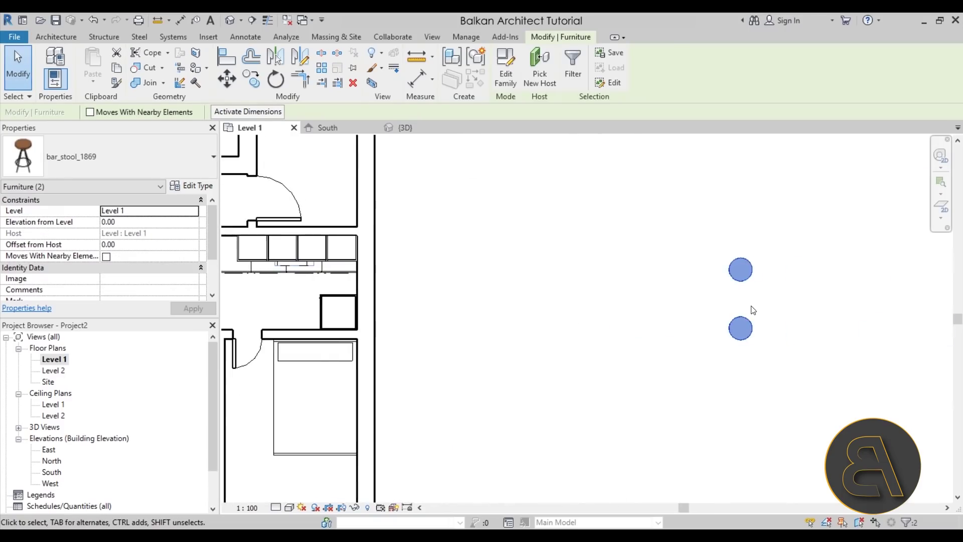
scroll(777, 316, down, 2)
drag(761, 319, 450, 308)
scroll(454, 263, up, 3)
key(Escape)
Step: Move the lower bar stool up in plan so it stands closer to the other stool
drag(442, 364, 442, 326)
click(482, 345)
scroll(492, 336, down, 2)
middle_drag(485, 338, 461, 332)
scroll(459, 294, up, 3)
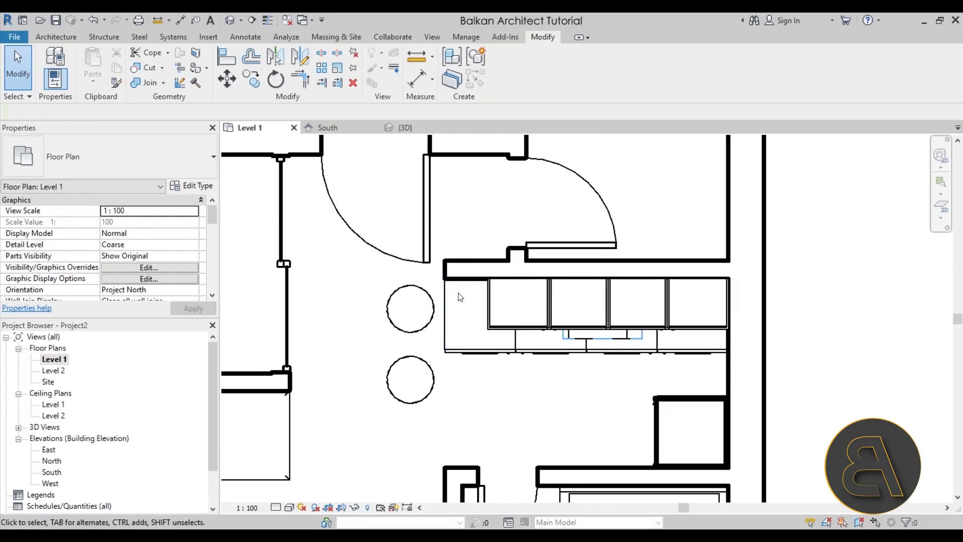
Step: Start an in-place component in the Furniture category, keeping the name Furniture 1
middle_drag(513, 387, 504, 375)
middle_drag(566, 385, 558, 379)
click(56, 40)
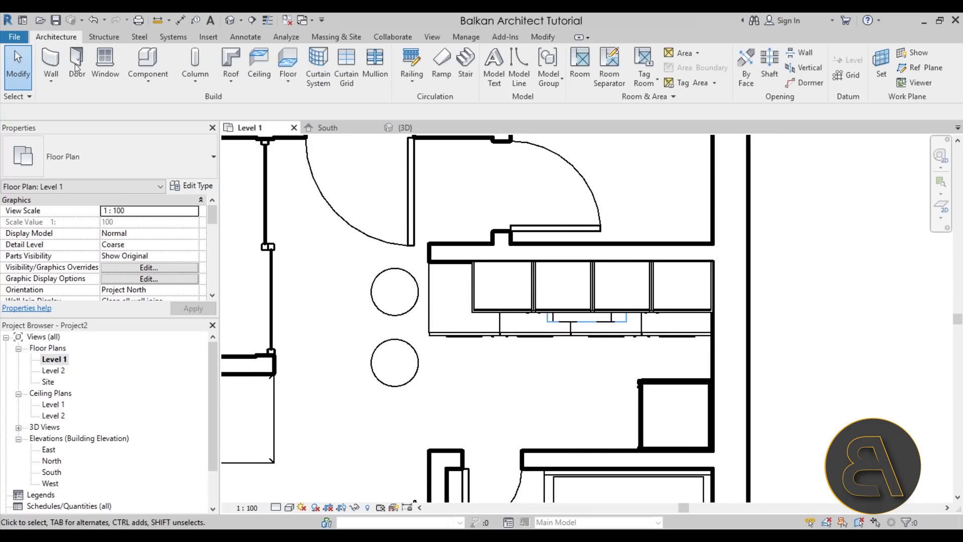
click(140, 88)
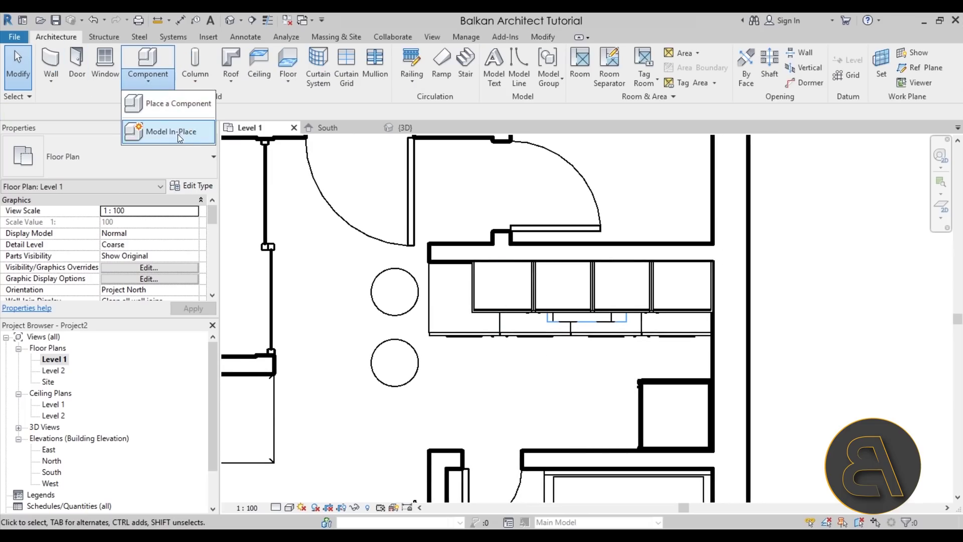
click(178, 132)
scroll(296, 221, down, 3)
double_click(266, 245)
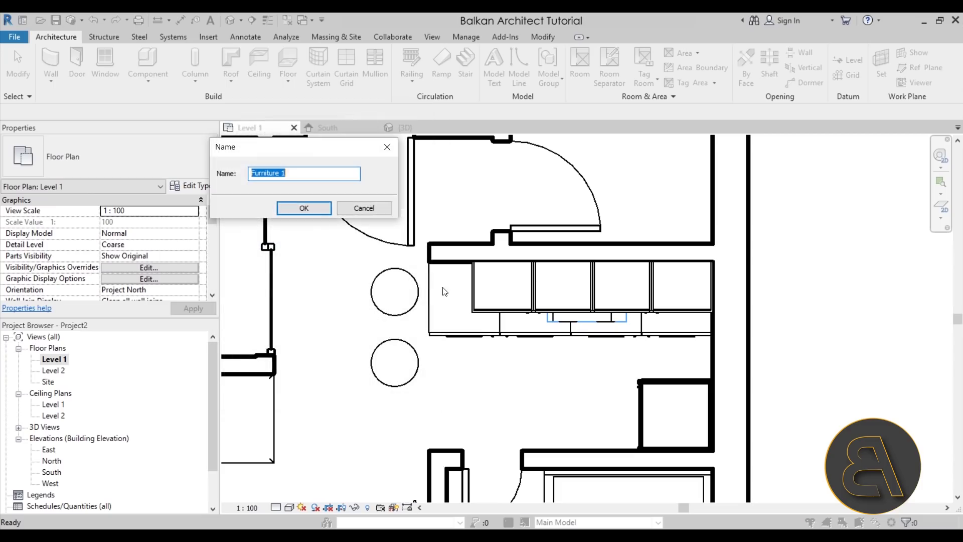
click(296, 209)
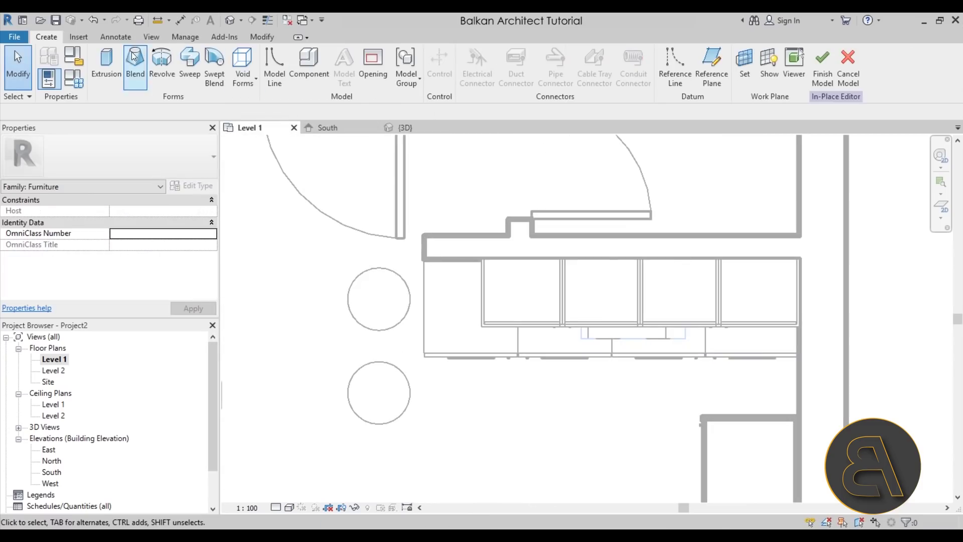
Step: Start an extrusion and set its work plane by picking the plane of the end base cabinet beside the stools
click(107, 60)
click(546, 76)
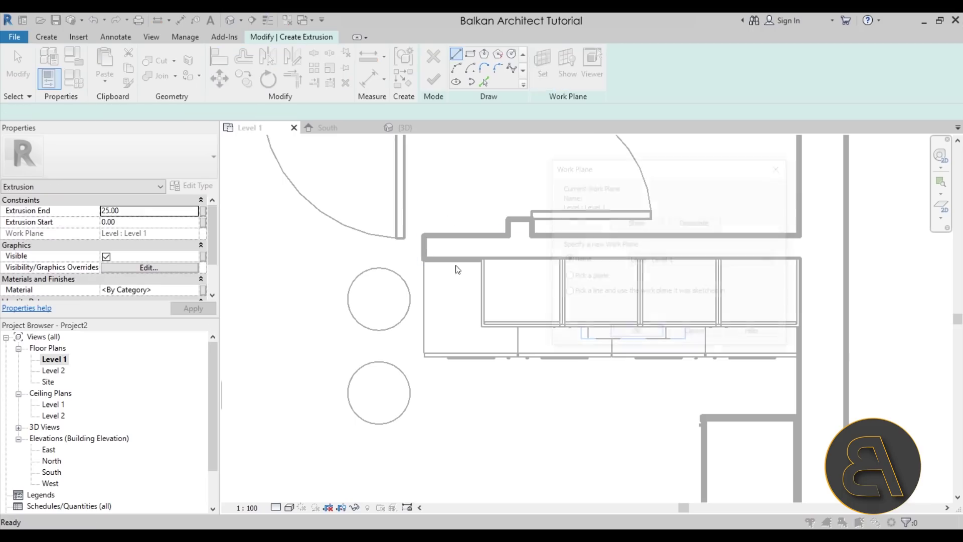
click(627, 335)
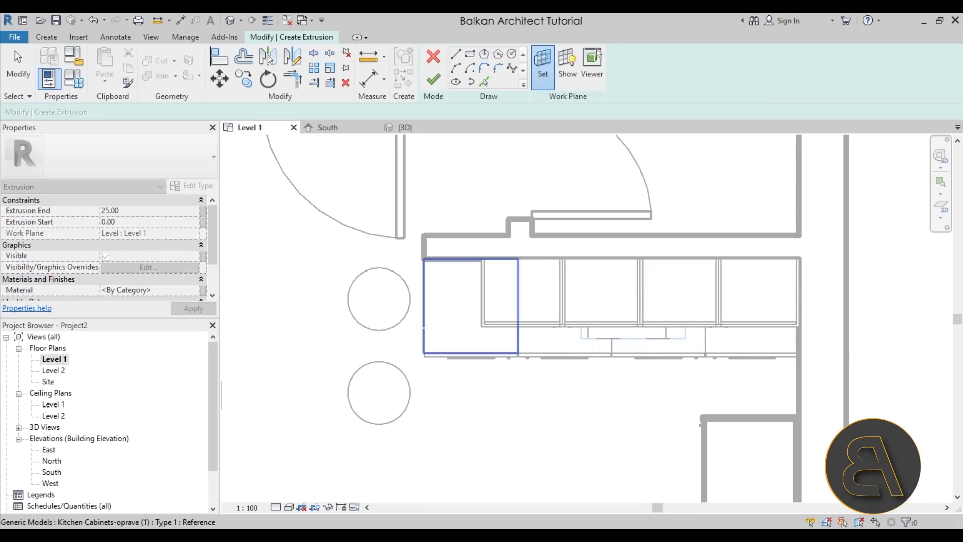
click(425, 326)
scroll(425, 203, up, 3)
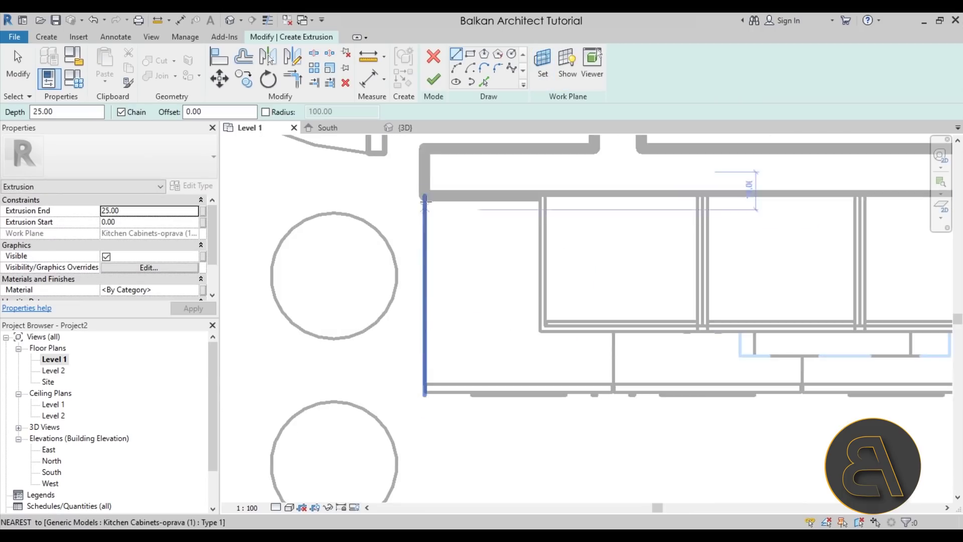
Step: Sketch a closed bar-top outline, about 22 cm wide and 102 cm long, wrapping the wall end and extending past the cabinet fronts
click(425, 147)
click(425, 196)
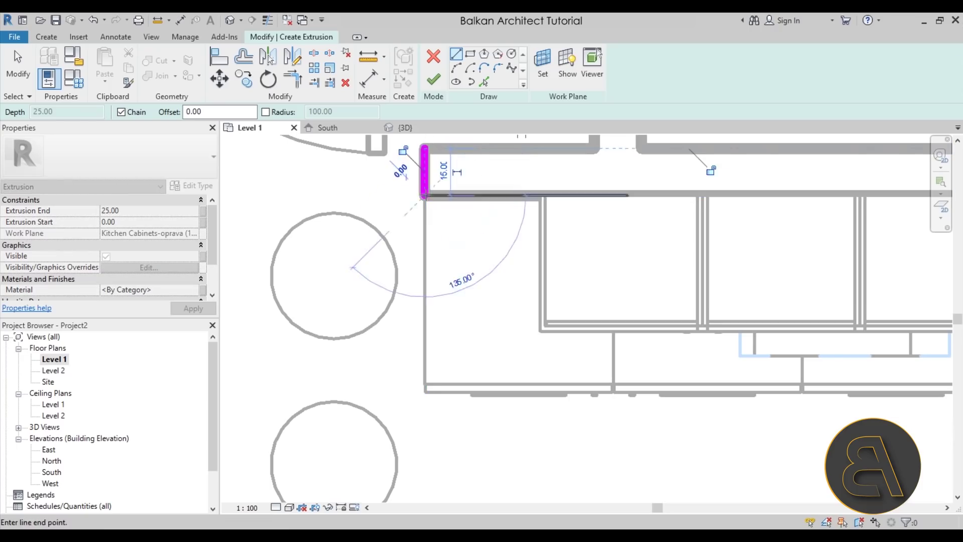
click(453, 196)
scroll(464, 345, down, 3)
click(456, 425)
click(419, 424)
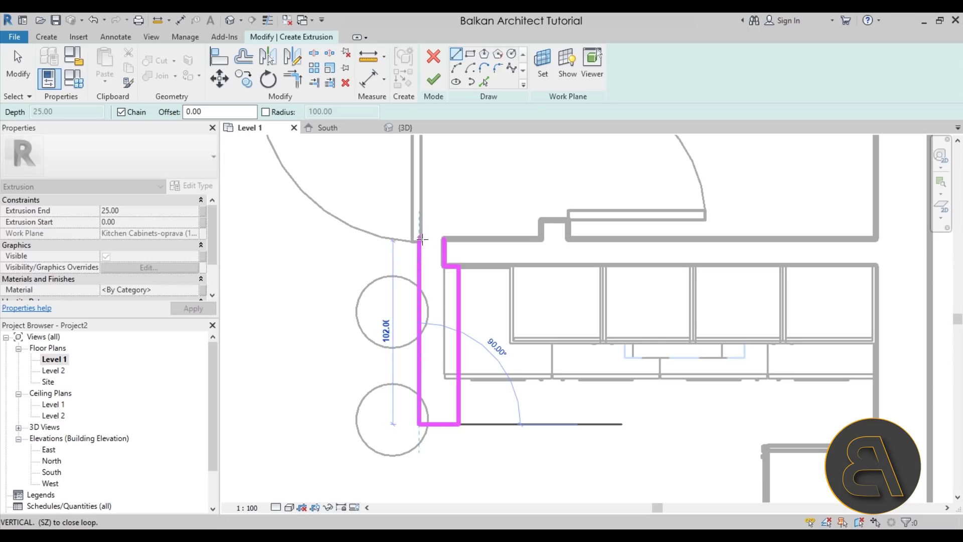
scroll(422, 236, up, 3)
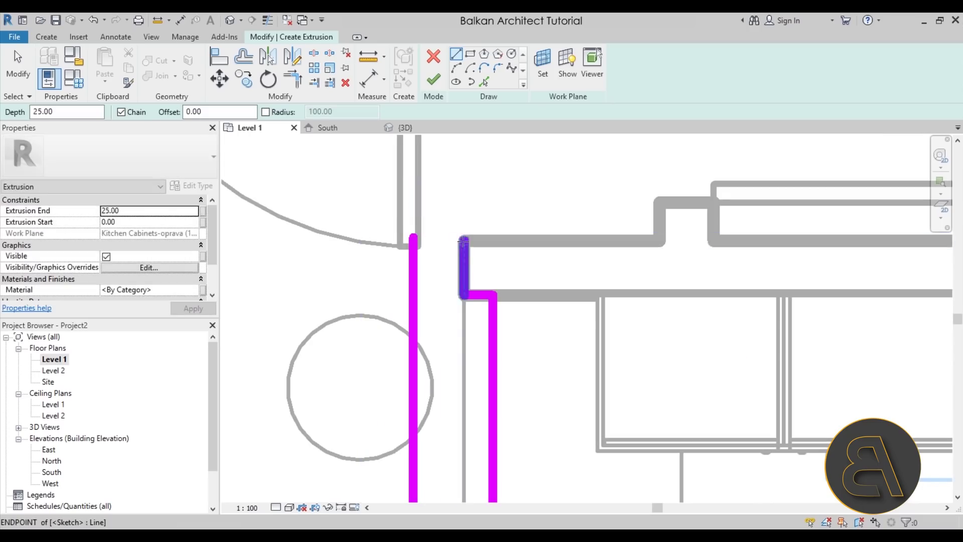
click(420, 240)
click(461, 241)
key(Escape)
key(Escape)
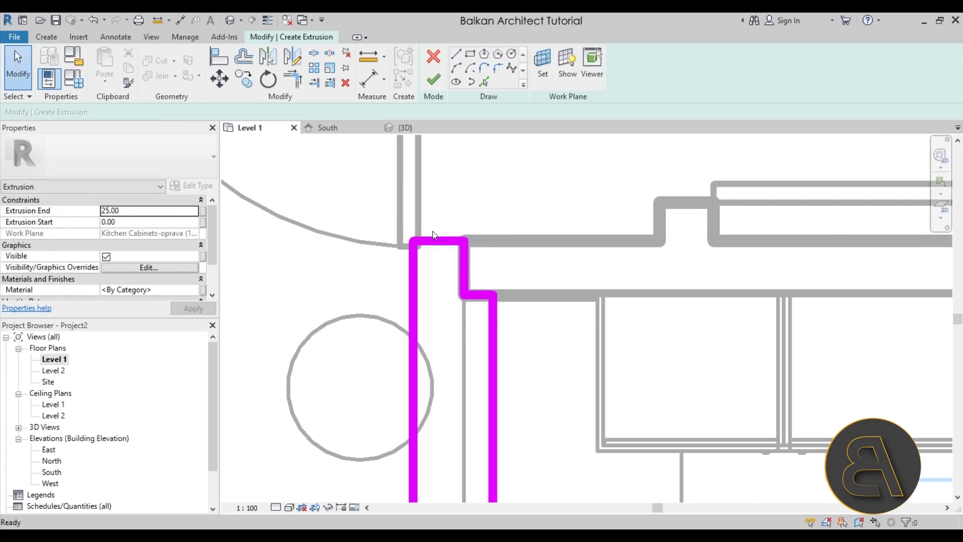
Step: Finish the bar-top sketch and set its Extrusion End to 5.00 cm
click(412, 262)
scroll(417, 230, down, 3)
key(Escape)
click(431, 334)
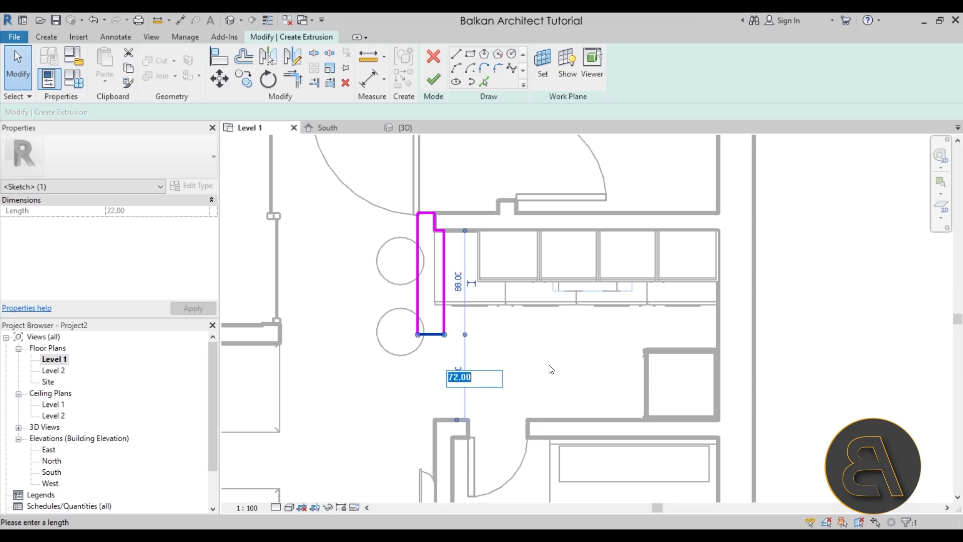
click(521, 316)
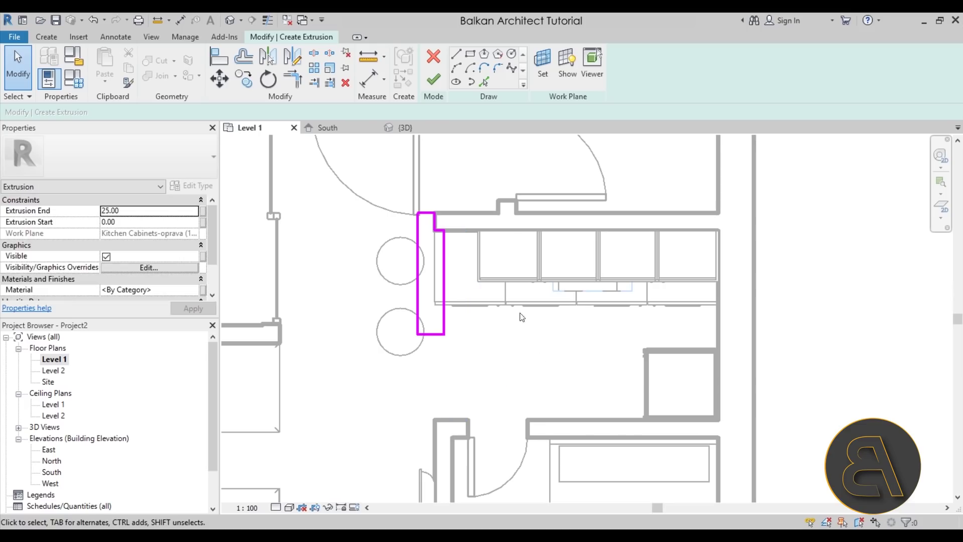
click(437, 82)
click(134, 212)
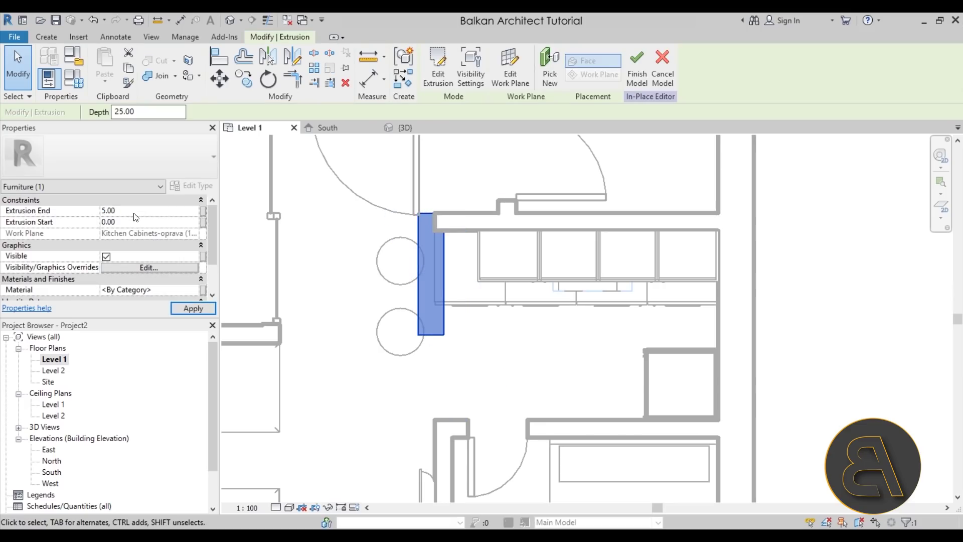
Step: Show the bar top in the 3D view and finish the in-place model
click(230, 21)
click(519, 209)
scroll(521, 210, down, 2)
shift+middle_drag(521, 210, 544, 198)
scroll(412, 317, up, 4)
click(431, 76)
Step: Examine the bar top, stools and end base cabinet from several angles in the 3D view
shift+middle_drag(381, 281, 286, 331)
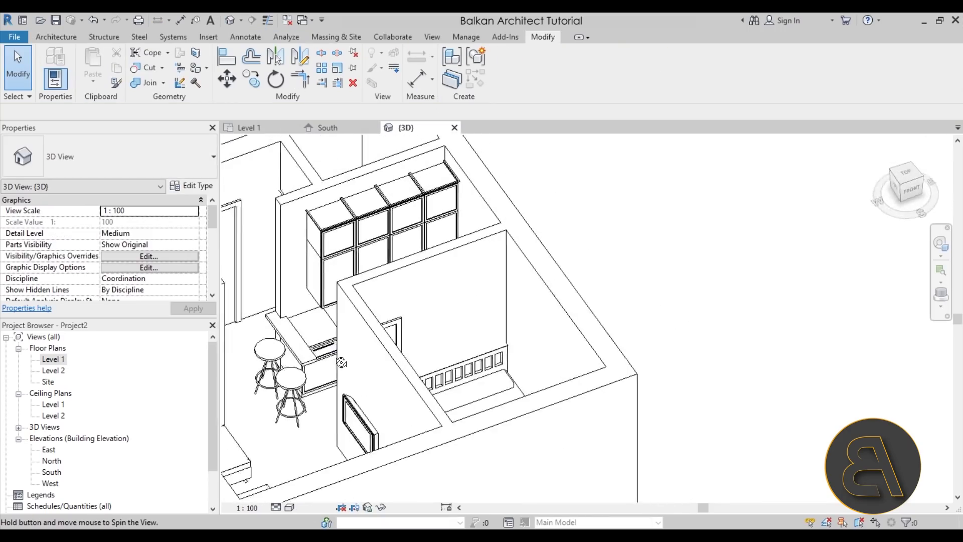
scroll(285, 333, up, 3)
click(289, 337)
scroll(288, 339, up, 3)
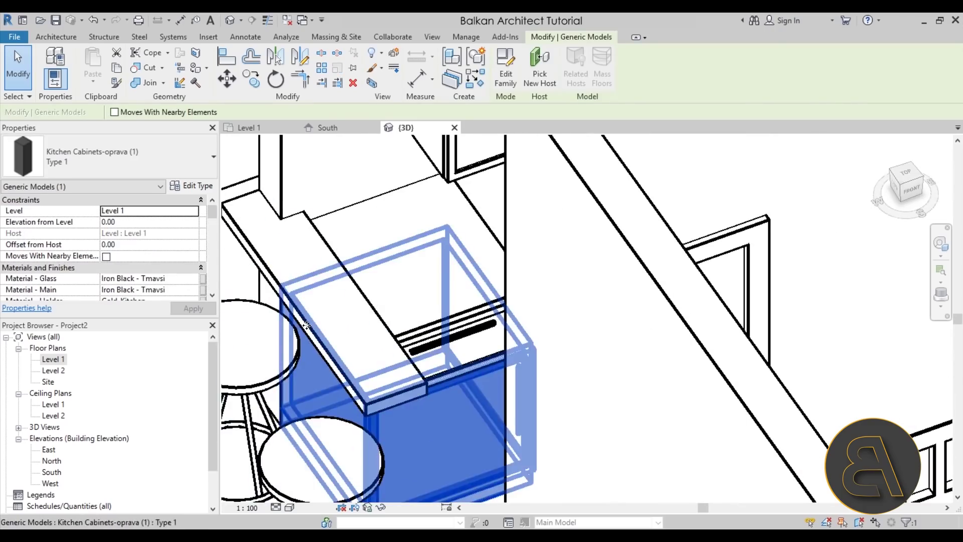
click(287, 315)
scroll(287, 314, down, 3)
shift+middle_drag(288, 315, 354, 328)
scroll(401, 316, down, 5)
key(Escape)
scroll(349, 274, up, 5)
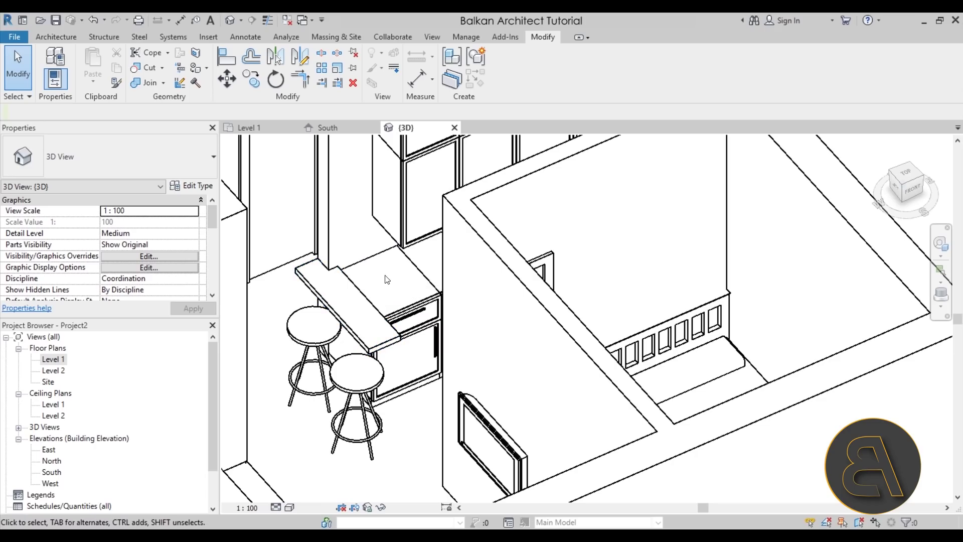
shift+middle_drag(376, 293, 413, 253)
Step: Review the elevation, material and dimension parameters of the end wall cabinet and a drawer cabinet
click(408, 246)
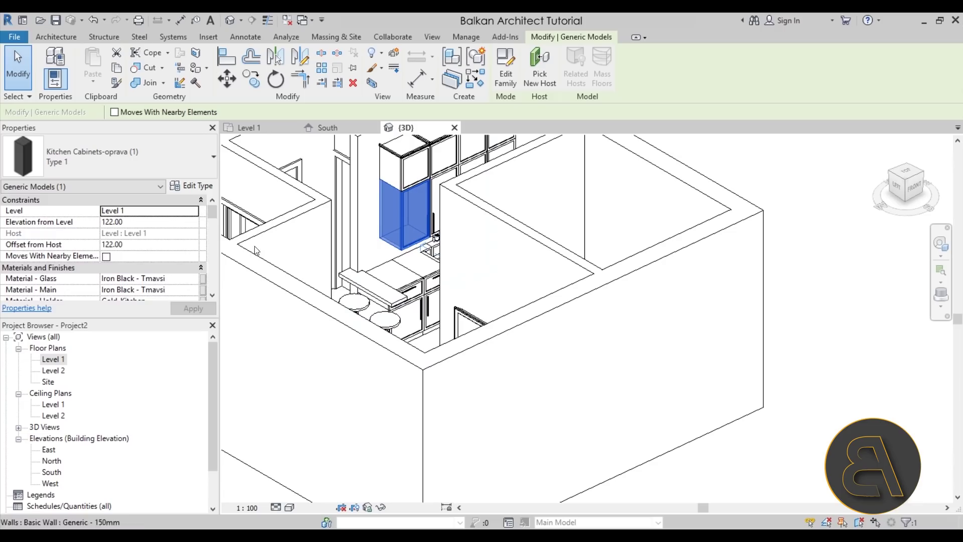
scroll(100, 240, down, 2)
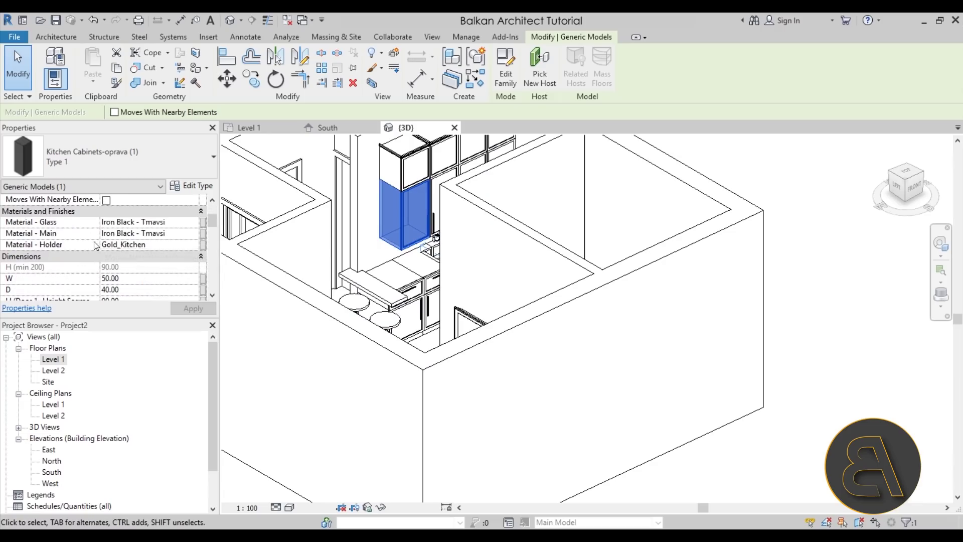
scroll(85, 245, down, 3)
scroll(43, 214, down, 3)
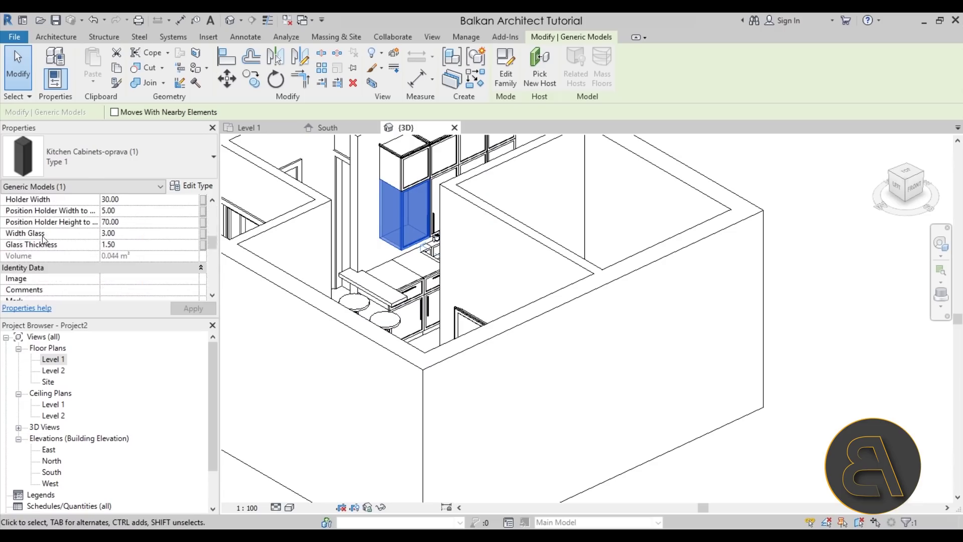
scroll(73, 225, down, 1)
scroll(165, 256, up, 3)
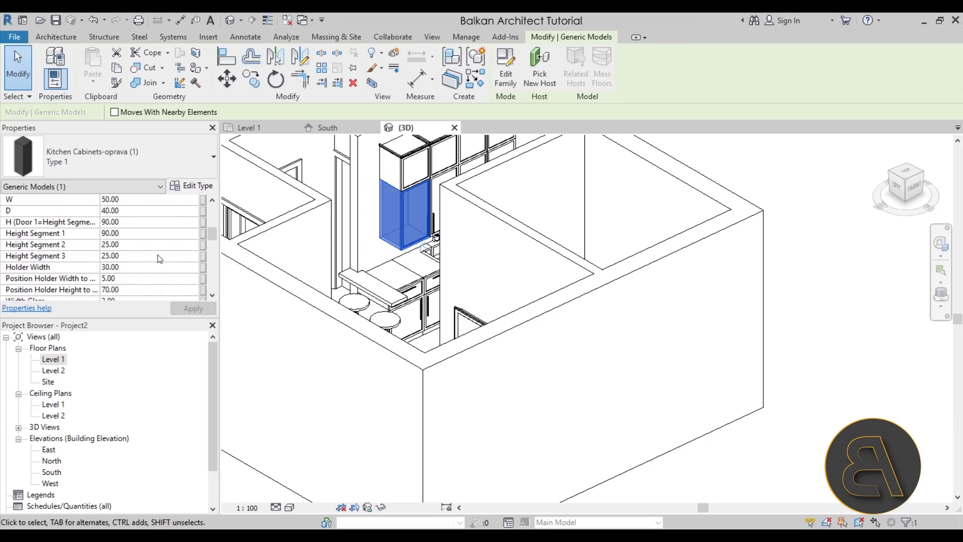
click(406, 266)
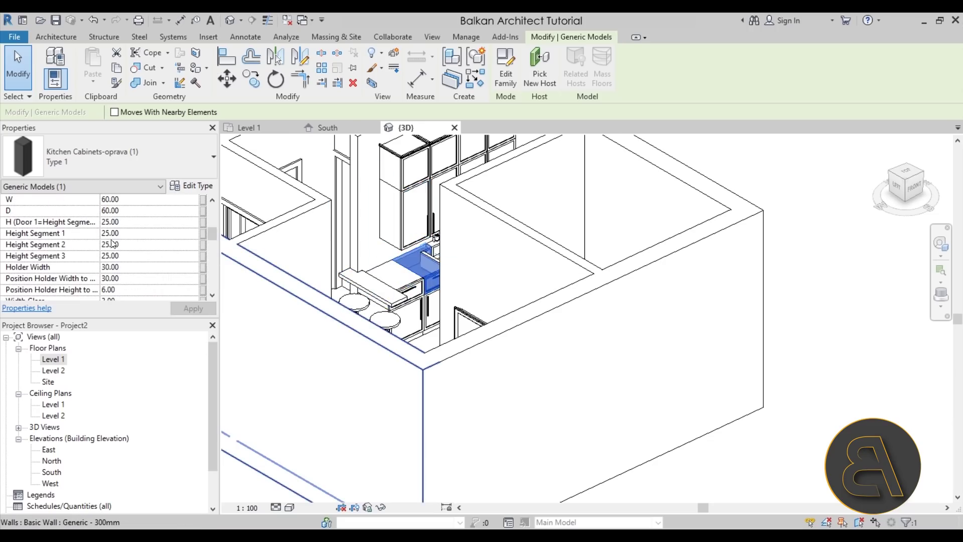
scroll(115, 242, down, 2)
scroll(135, 242, up, 5)
scroll(134, 242, up, 1)
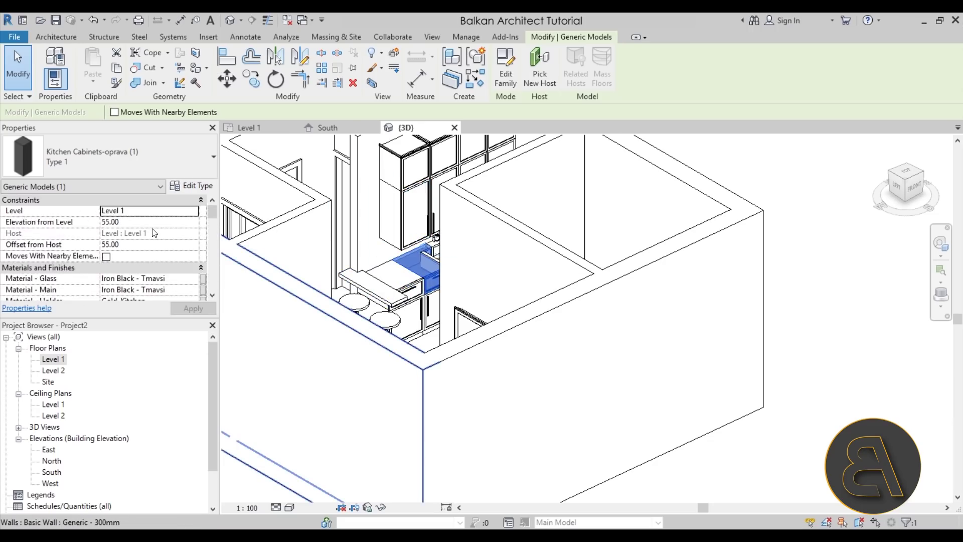
scroll(151, 236, down, 3)
scroll(172, 229, up, 3)
key(Escape)
Step: Open the Level 1 floor plan at the empty room north of the kitchen
shift+middle_drag(376, 257, 368, 327)
scroll(368, 326, down, 5)
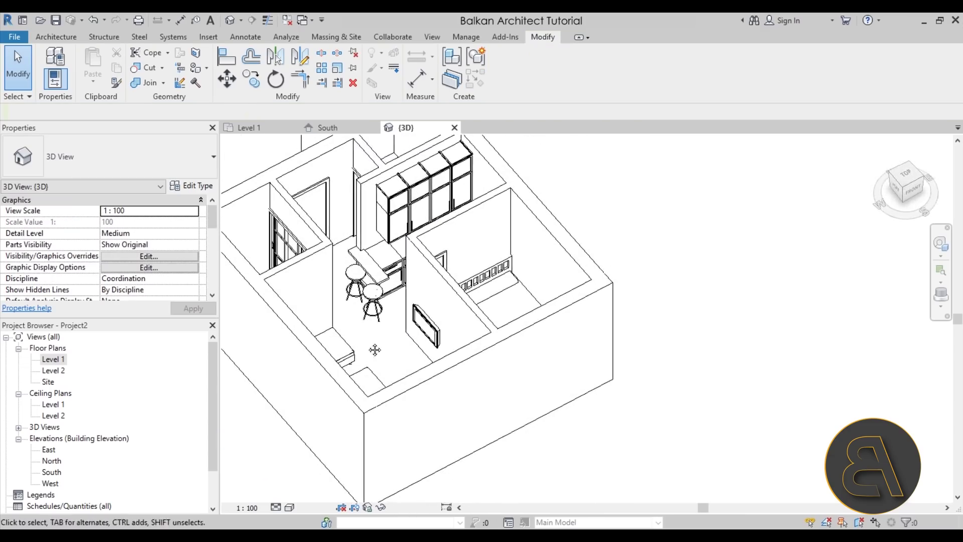
shift+middle_drag(426, 321, 451, 341)
shift+middle_drag(409, 399, 520, 322)
double_click(54, 360)
scroll(520, 322, up, 2)
scroll(498, 316, down, 1)
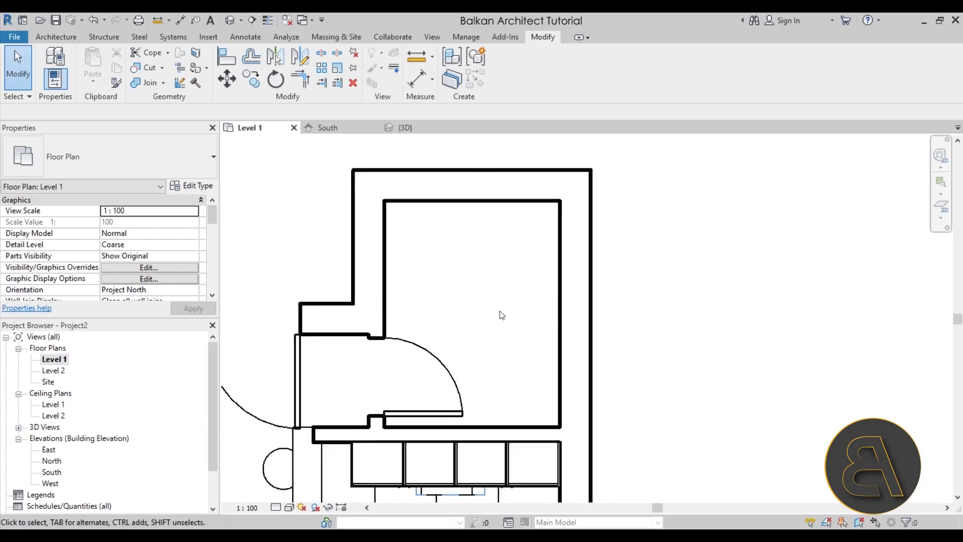
Step: Start placing a component and browse the US Metric library for a family to load
click(52, 37)
click(149, 70)
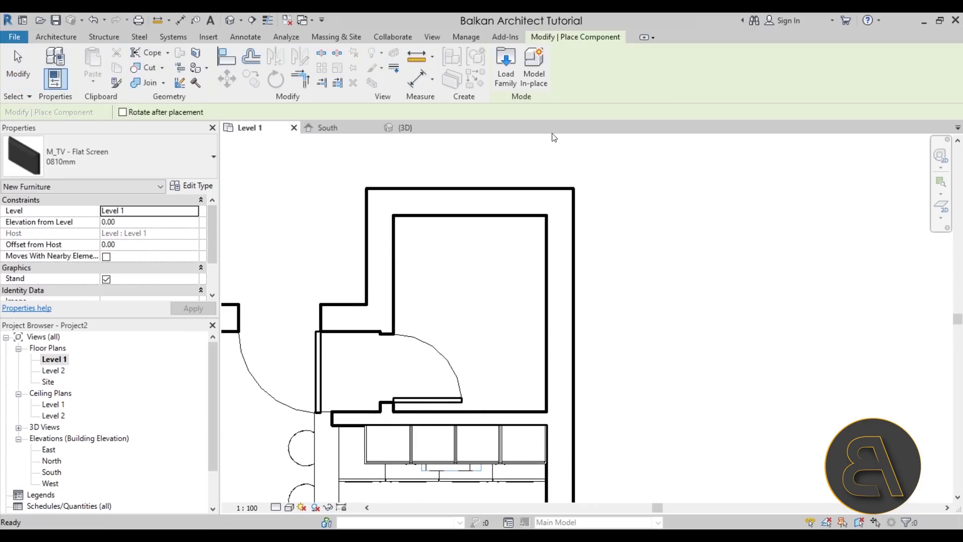
click(503, 84)
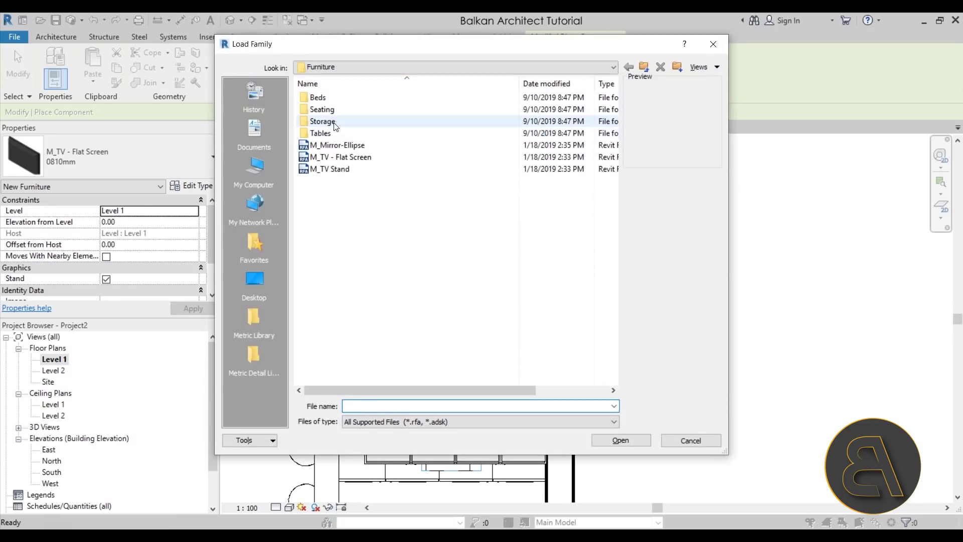
click(644, 68)
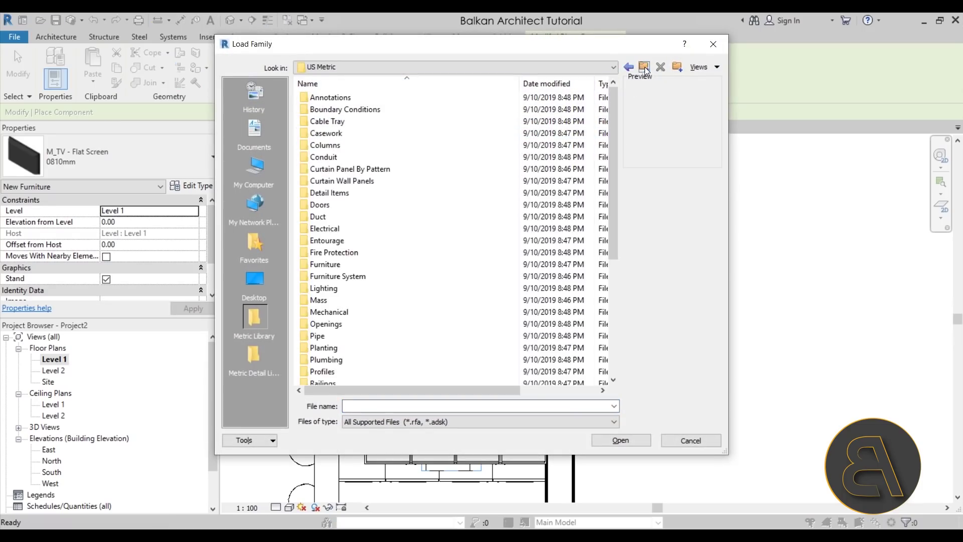
click(643, 67)
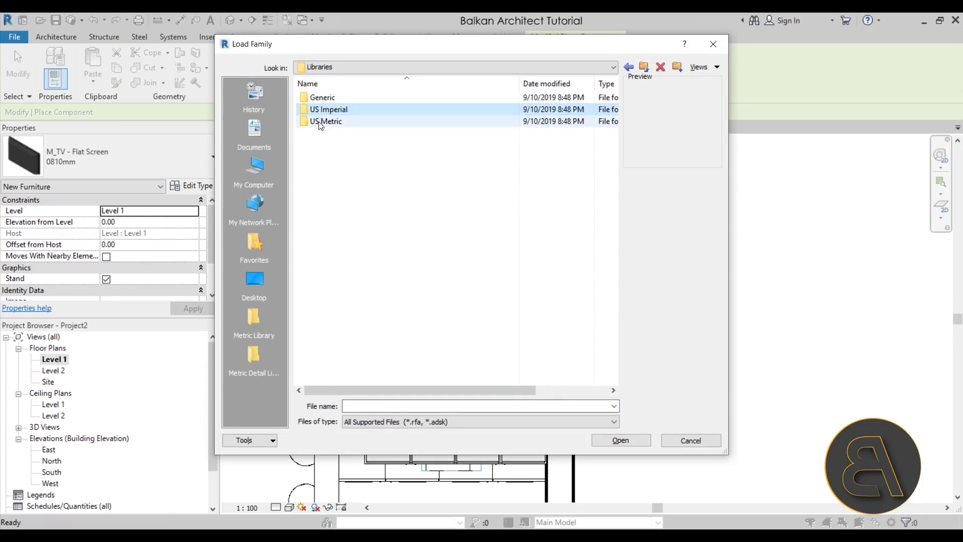
double_click(322, 122)
scroll(376, 326, down, 1)
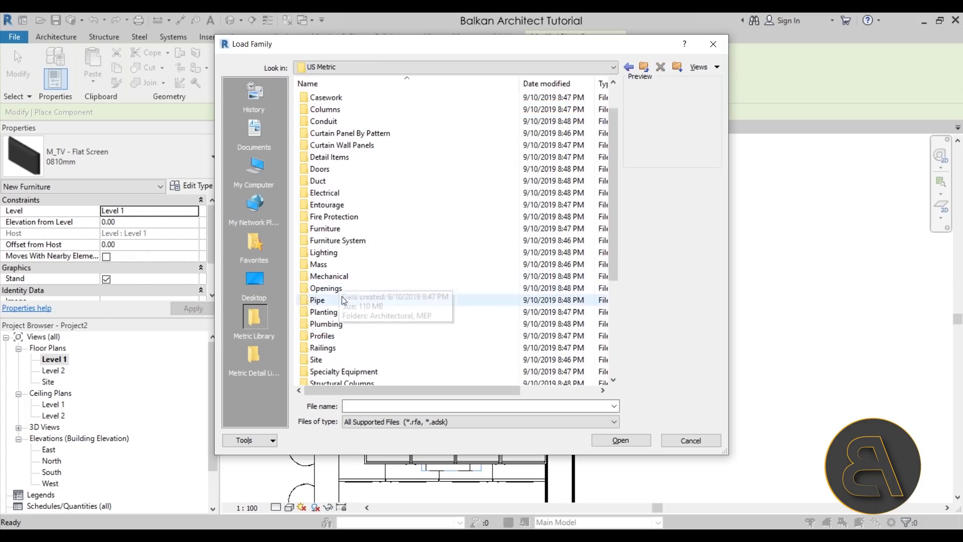
Step: Load M_Toilet-Domestic-3D from the plumbing fixtures and place it against the bathroom's north wall near the west corner
double_click(338, 325)
double_click(331, 97)
double_click(329, 110)
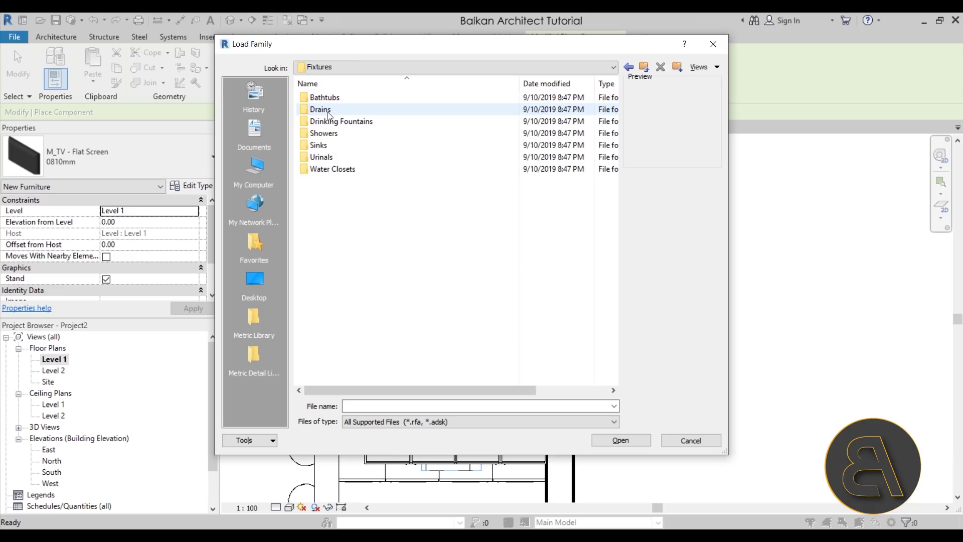
double_click(325, 170)
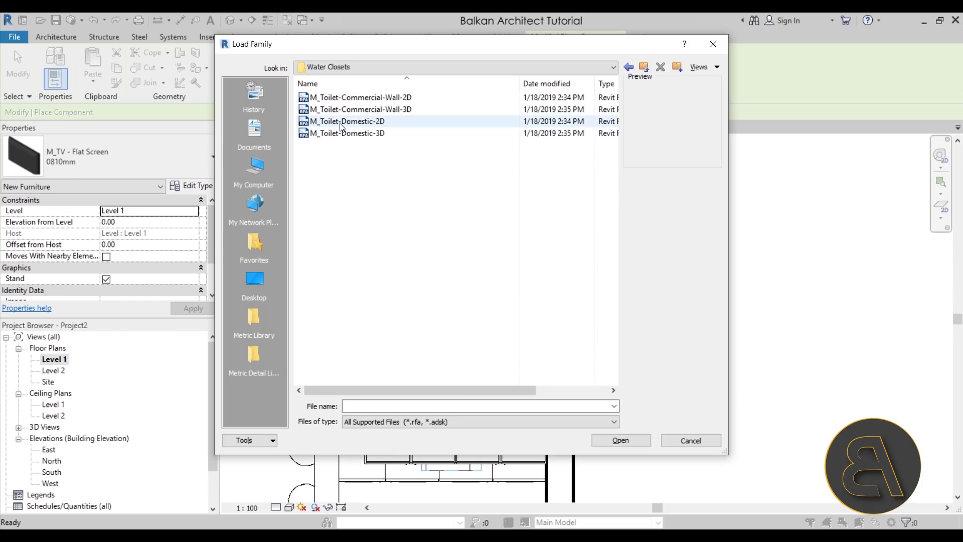
click(341, 133)
click(618, 442)
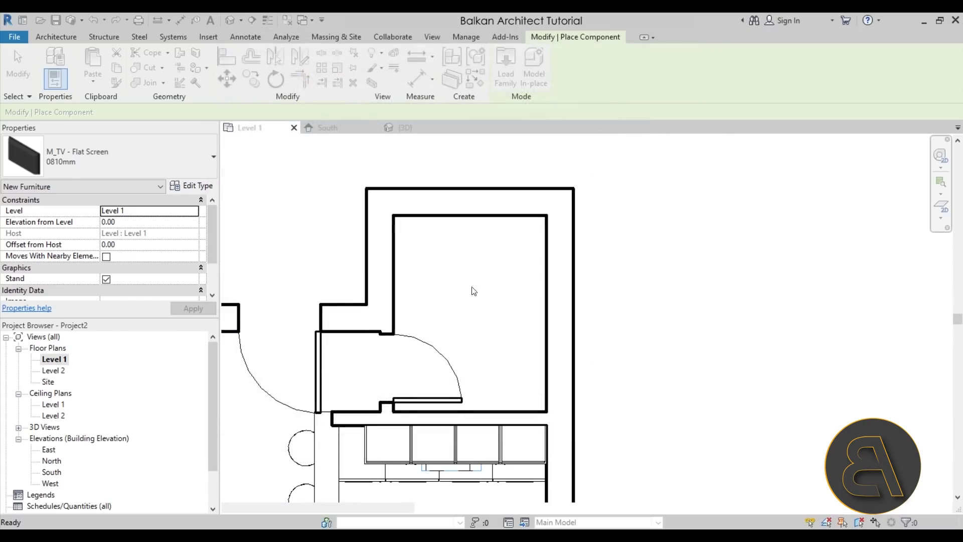
click(425, 256)
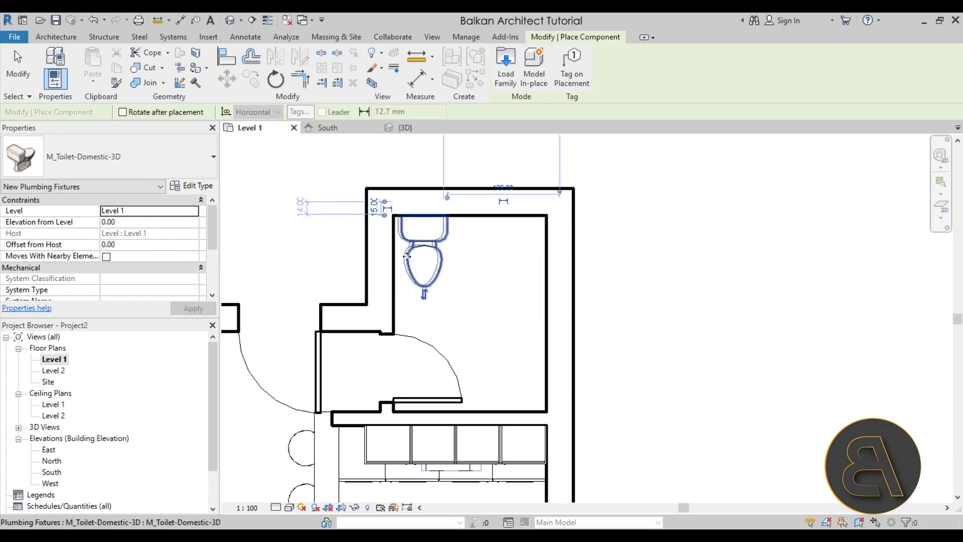
key(Escape)
key(Escape)
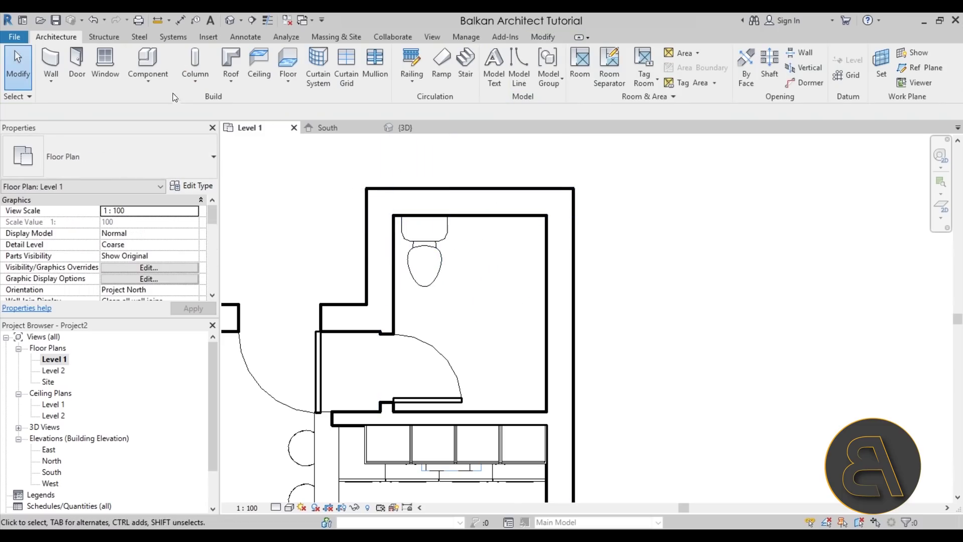
Step: Load the M_Shower Stall-2D family and place it in the bathroom's northeast corner
click(147, 60)
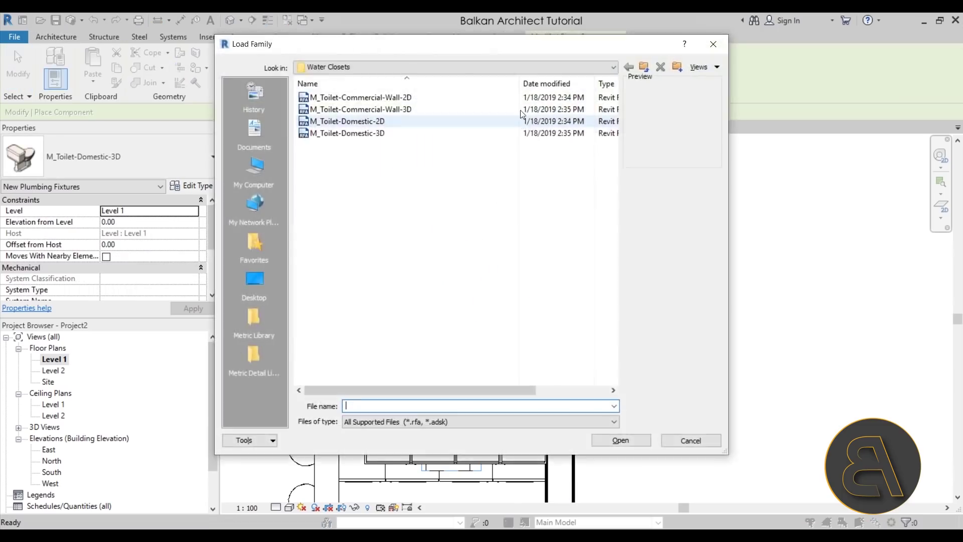
click(641, 65)
double_click(326, 133)
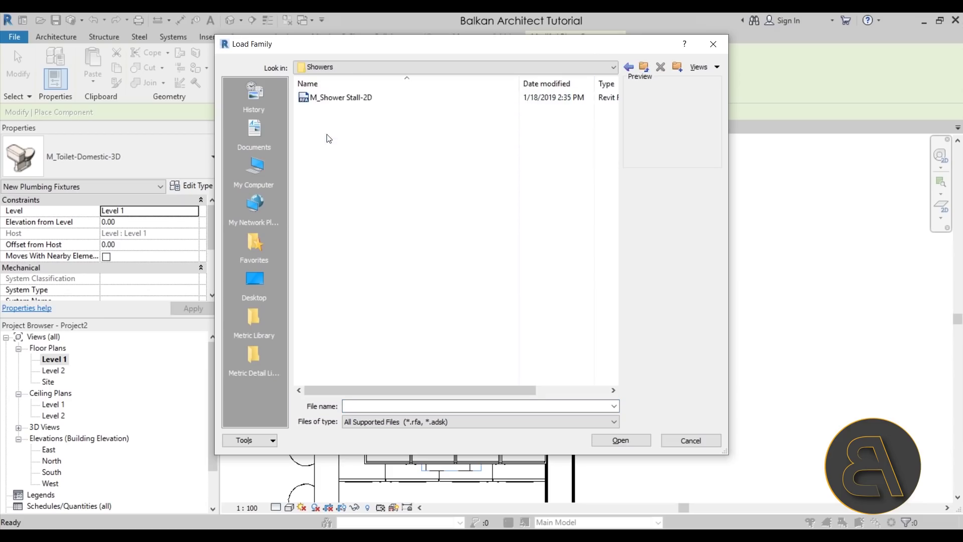
double_click(311, 98)
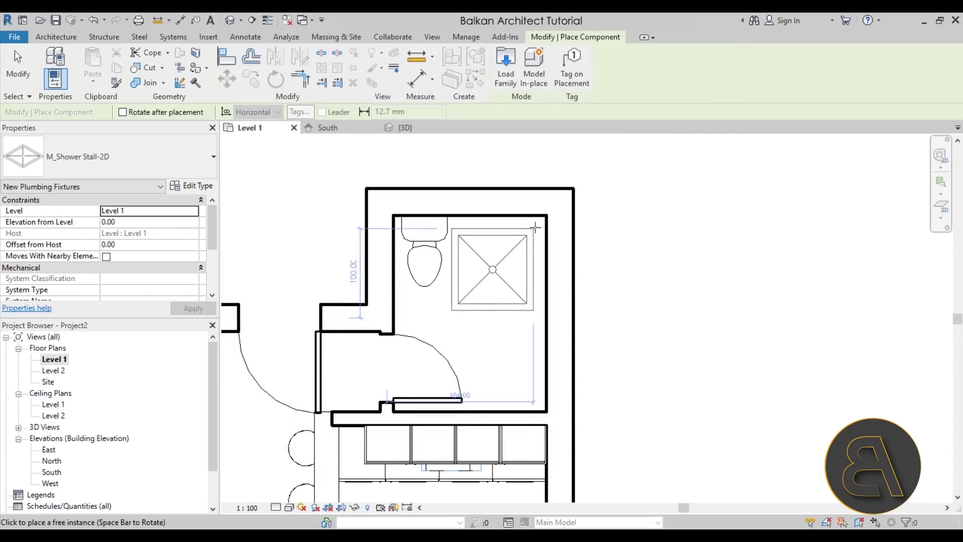
click(544, 217)
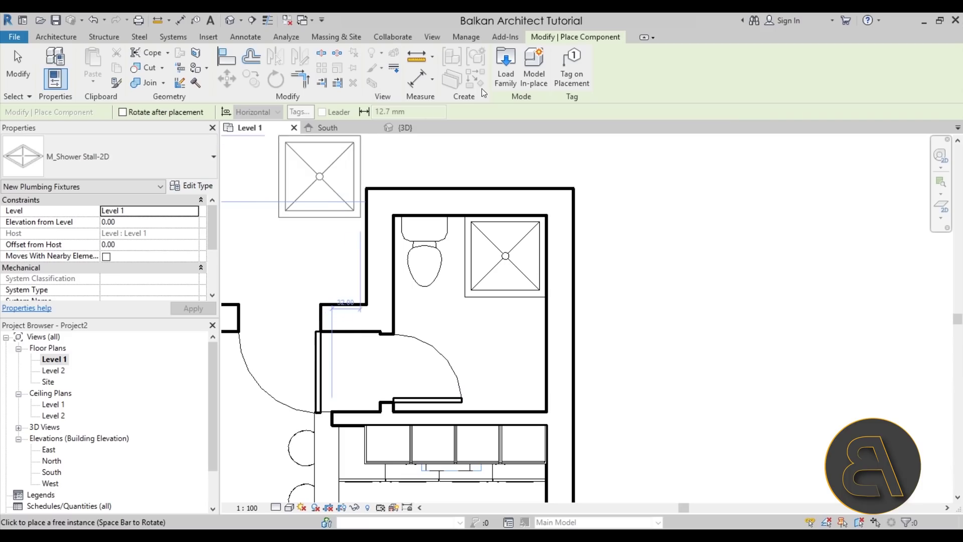
Step: Load the M_Sink-Single-2D family and place a 660 x 560mm sink against the bathroom's east wall below the shower
click(503, 76)
click(644, 70)
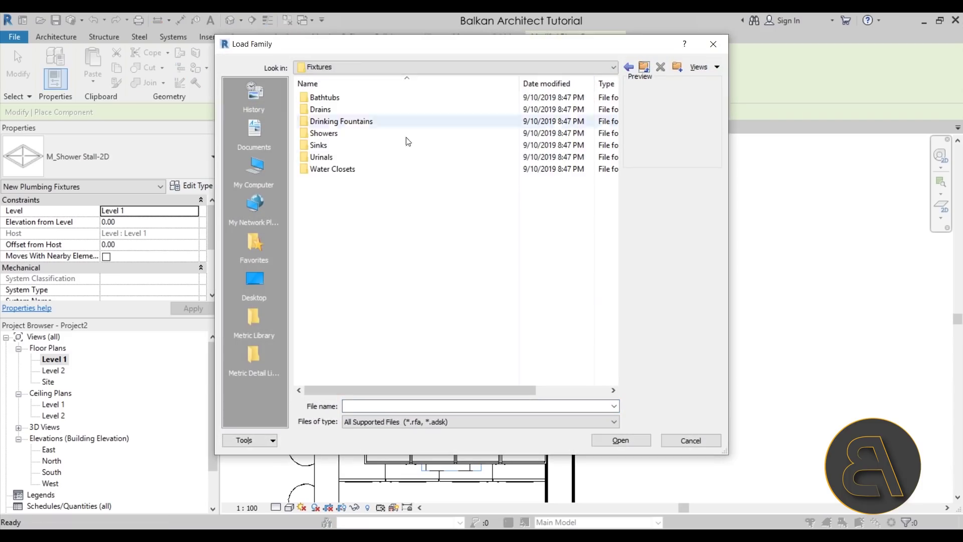
double_click(321, 145)
click(334, 157)
click(335, 193)
click(336, 204)
click(619, 440)
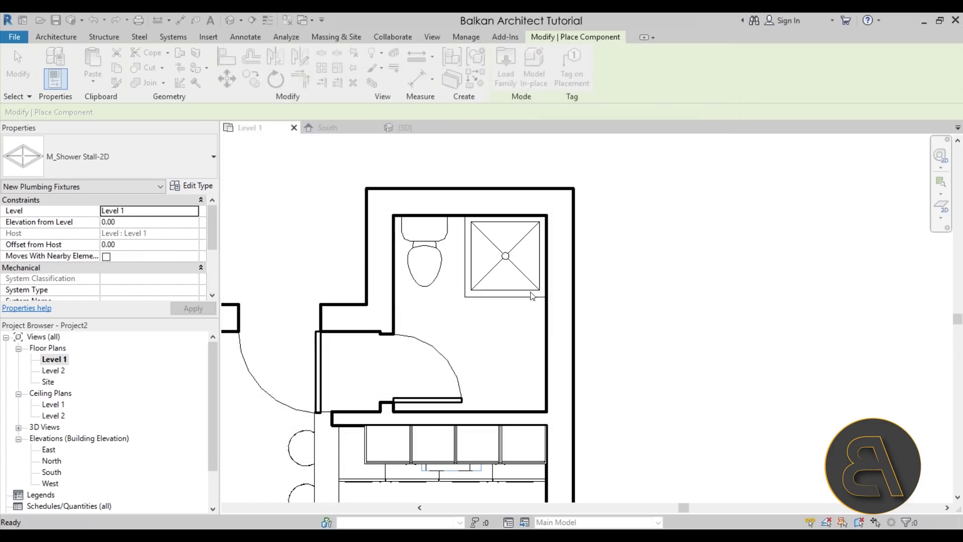
click(519, 353)
key(Escape)
key(Escape)
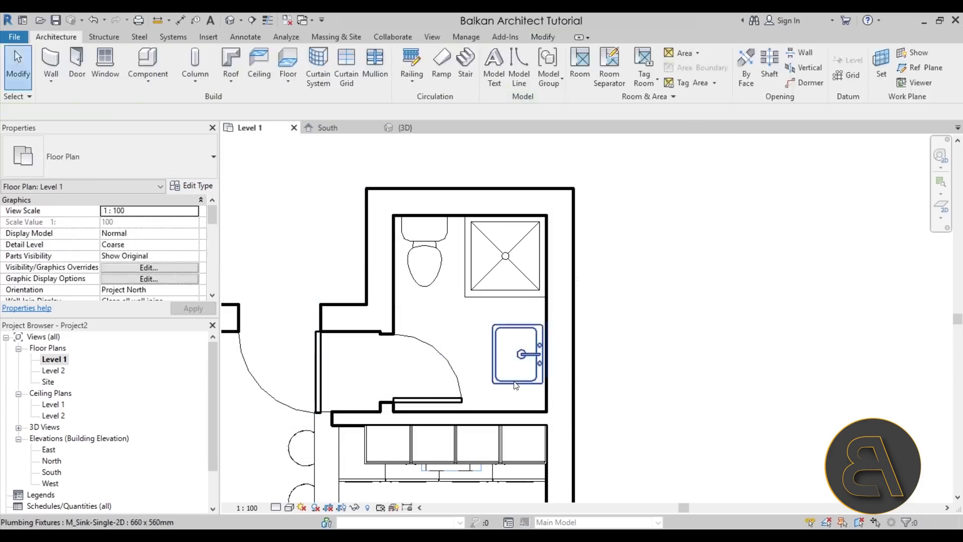
Step: Set the sink type's Depth to 40.00 and Width to 50.00
click(517, 354)
scroll(153, 233, down, 5)
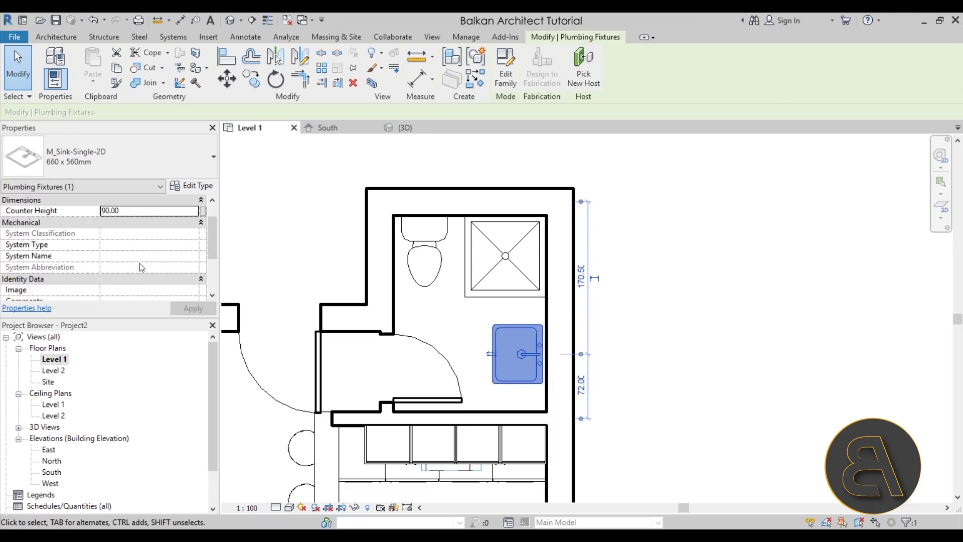
click(194, 186)
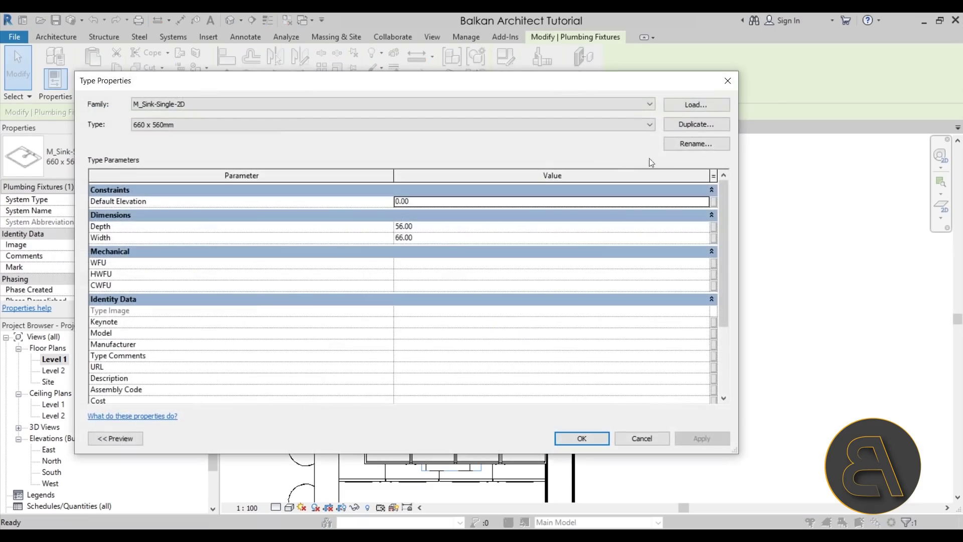
click(425, 226)
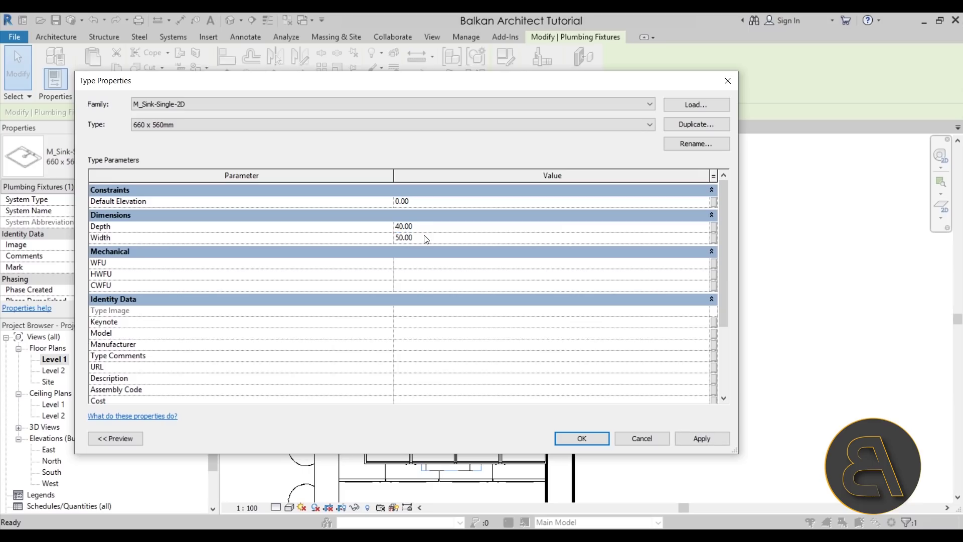
click(568, 442)
click(543, 367)
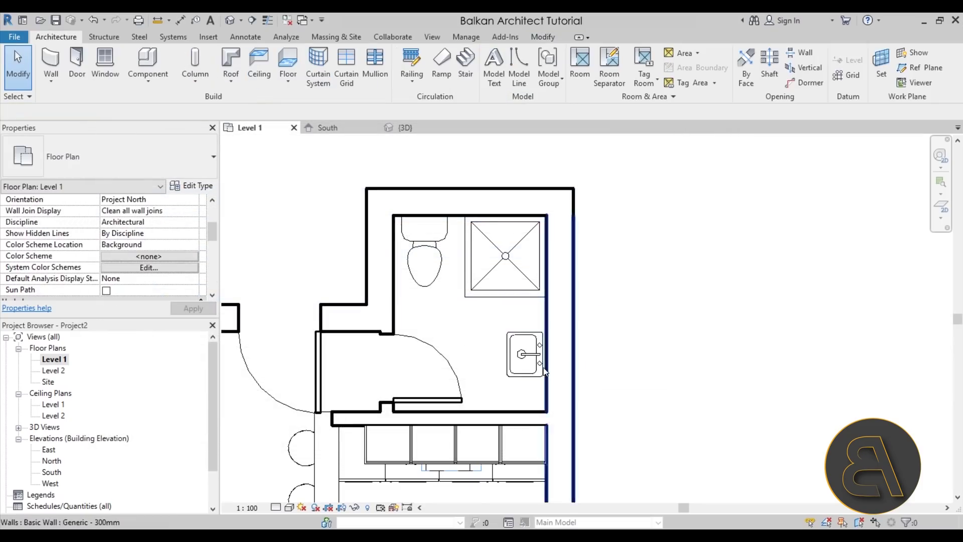
Step: Move the sink slightly north along the bathroom's east wall toward the shower
scroll(543, 367, up, 2)
click(531, 373)
drag(532, 373, 530, 351)
click(685, 363)
scroll(620, 276, down, 2)
scroll(621, 278, down, 3)
scroll(587, 326, up, 1)
click(443, 385)
key(Escape)
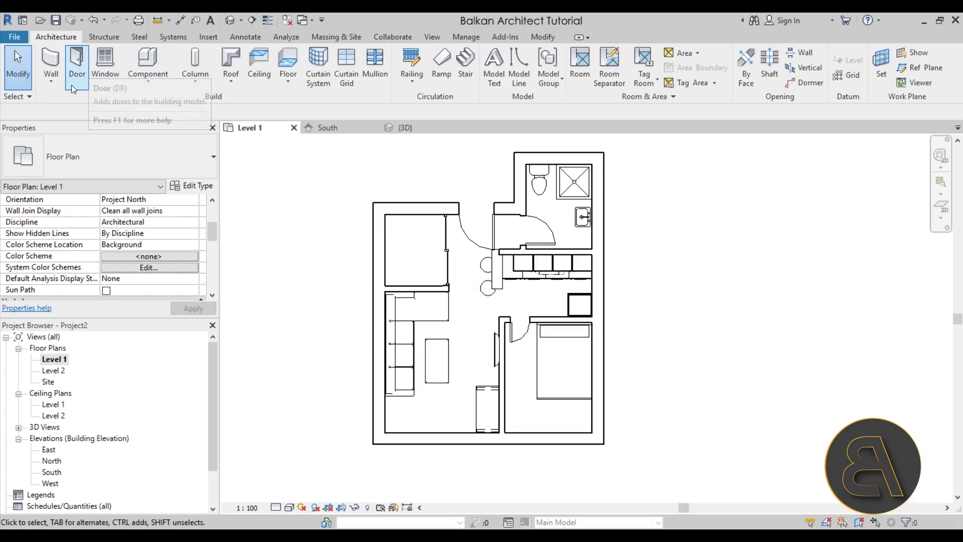
Step: Set up a new Storefront curtain wall with an unconnected height of 220.00 and a Base Offset of 40.00
click(52, 61)
click(107, 164)
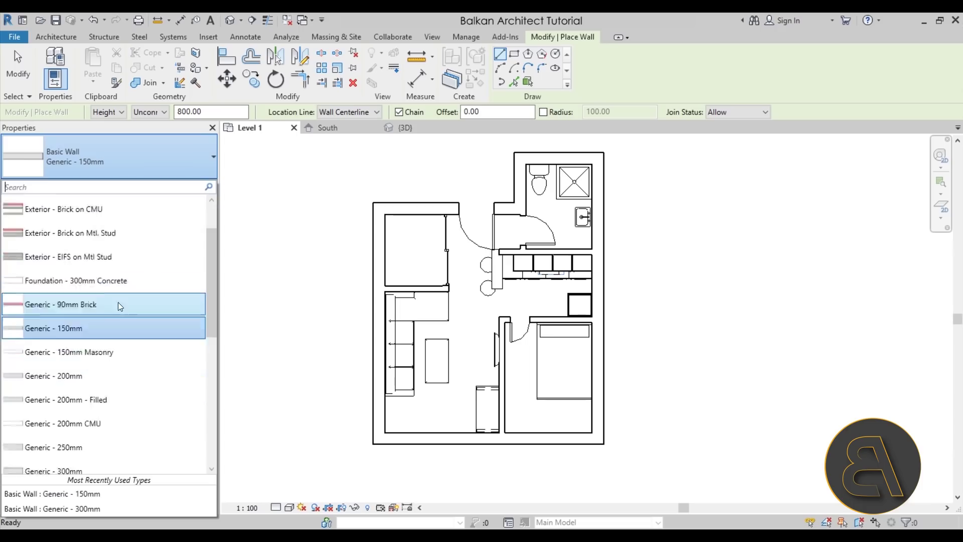
scroll(122, 303, down, 8)
click(50, 427)
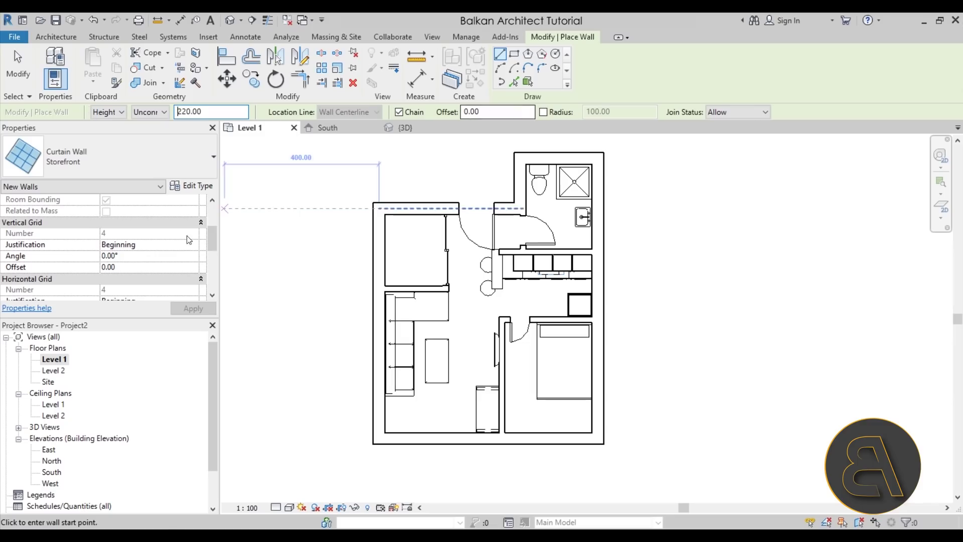
scroll(203, 250, up, 3)
click(136, 223)
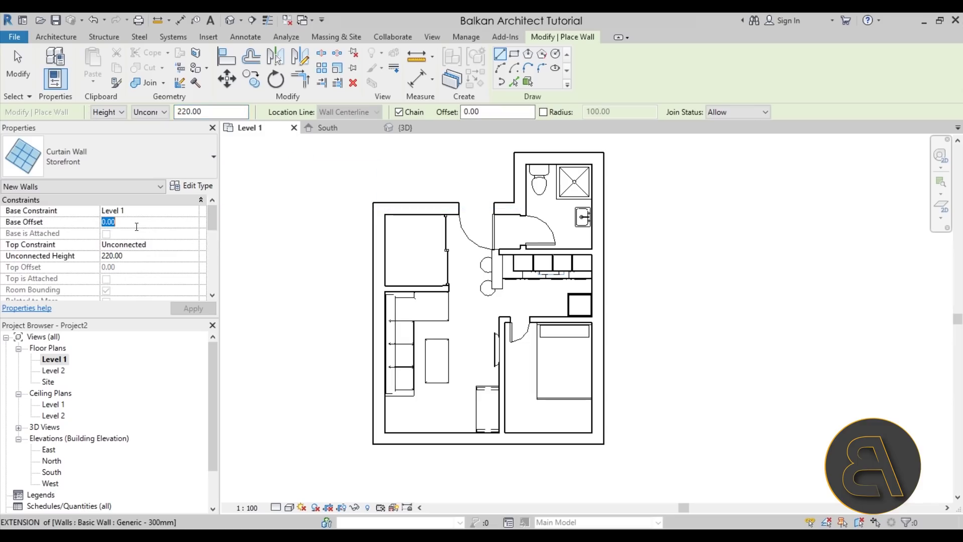
text(40)
key(Return)
Step: Draw the Storefront curtain wall along the centre of the living room's south wall, about 233 cm long
scroll(409, 457, up, 3)
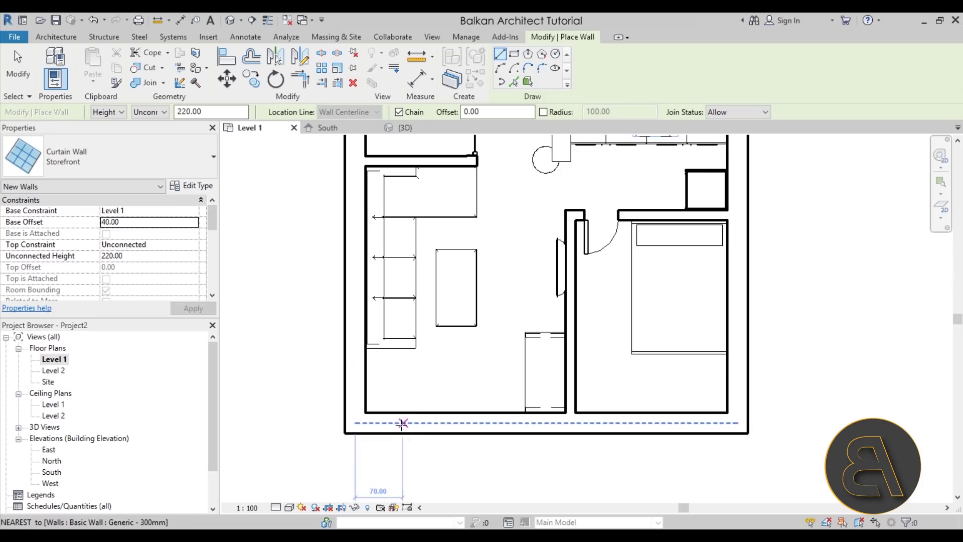
click(389, 423)
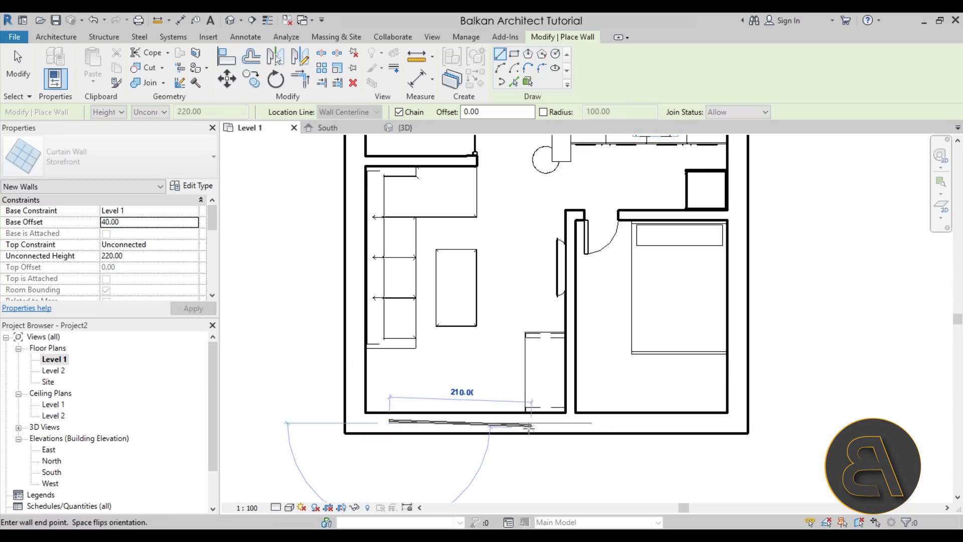
click(546, 422)
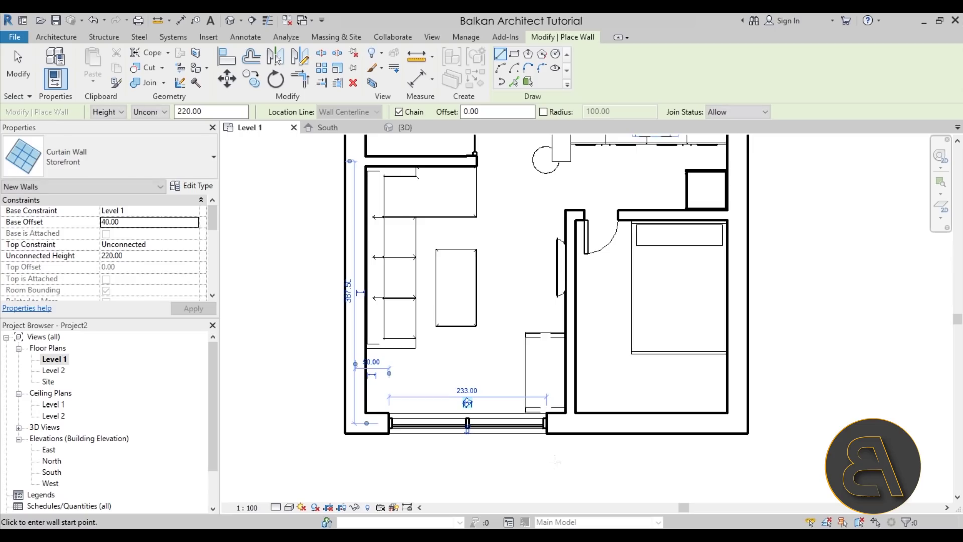
Step: Draw a second, shorter Storefront curtain wall in the bedroom's south wall near the east corner
middle_drag(671, 430, 594, 409)
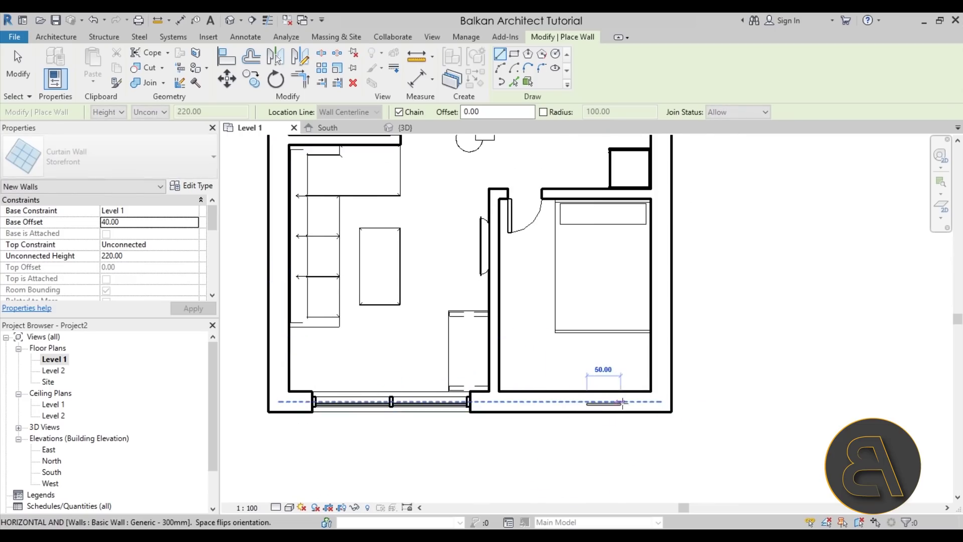
click(587, 401)
click(640, 401)
key(Escape)
key(Escape)
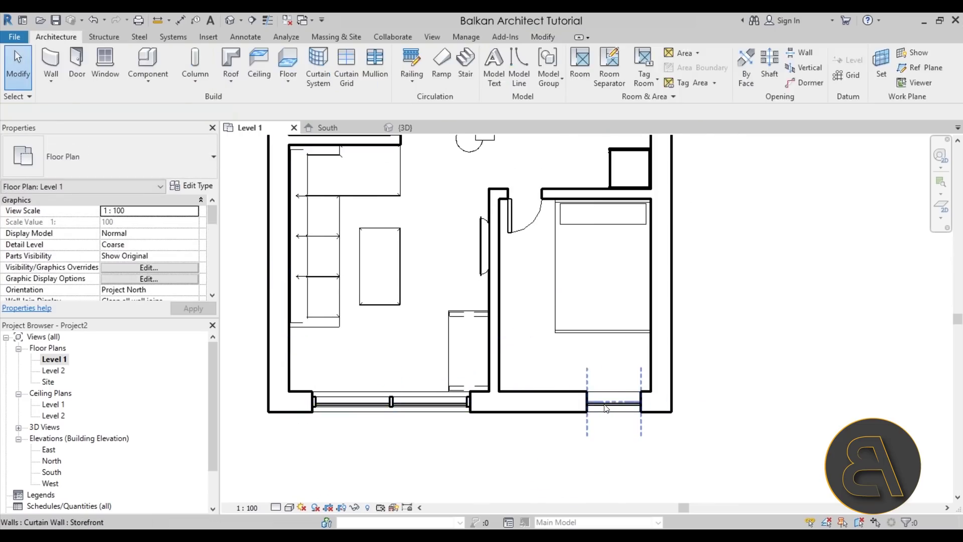
click(597, 402)
key(Escape)
Step: Shift the living-room curtain wall's middle grid line west and add a second vertical grid line east of it
scroll(403, 407, up, 3)
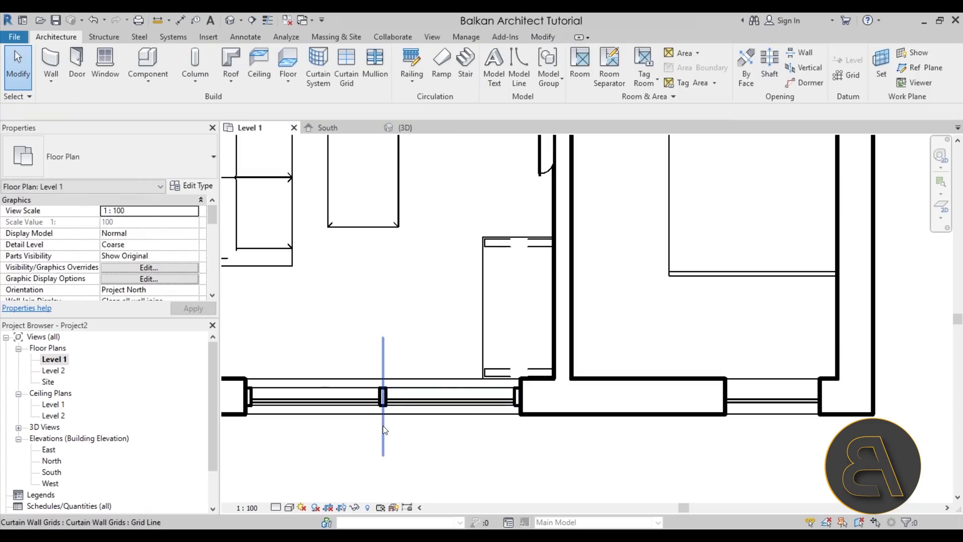
click(383, 425)
scroll(409, 395, down, 2)
drag(396, 421, 363, 426)
key(c)
key(g)
click(415, 396)
key(Escape)
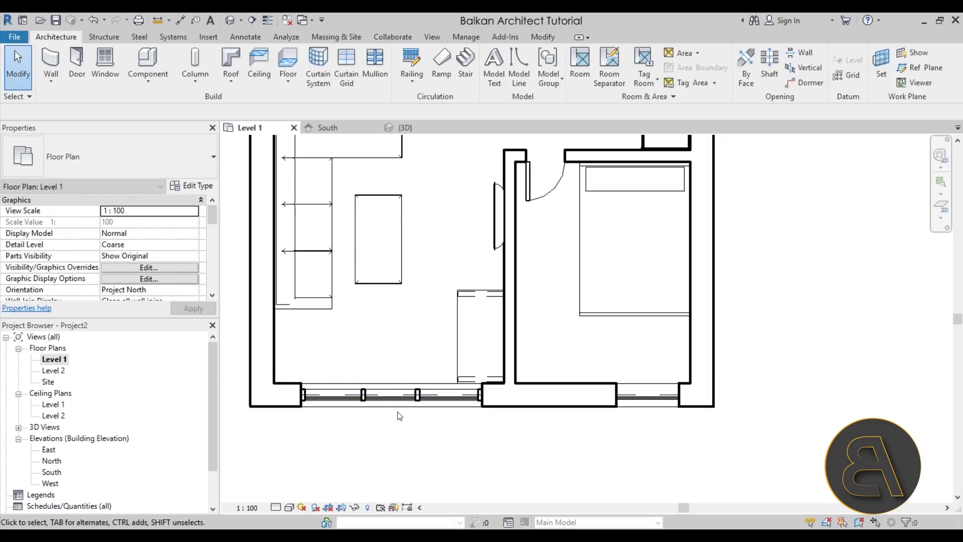
Step: Nudge the living-room curtain wall's western grid line further west and its eastern grid line further east
scroll(386, 414, up, 2)
click(357, 422)
key(Left)
key(Left)
click(434, 434)
key(Right)
key(Right)
key(Right)
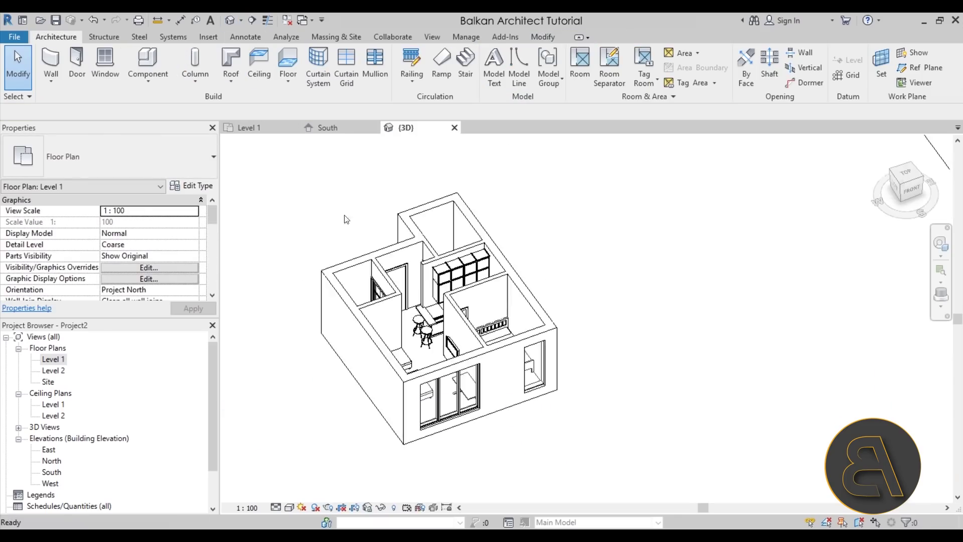
Step: Examine the south-wall windows and the furnished rooms in the 3D view
shift+middle_drag(344, 219, 494, 366)
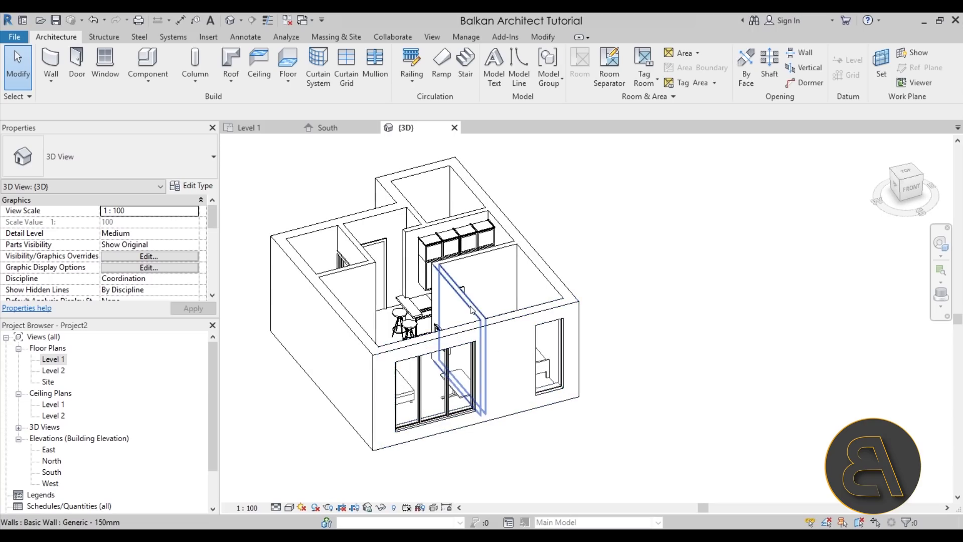
shift+middle_drag(511, 377, 501, 414)
scroll(501, 415, up, 1)
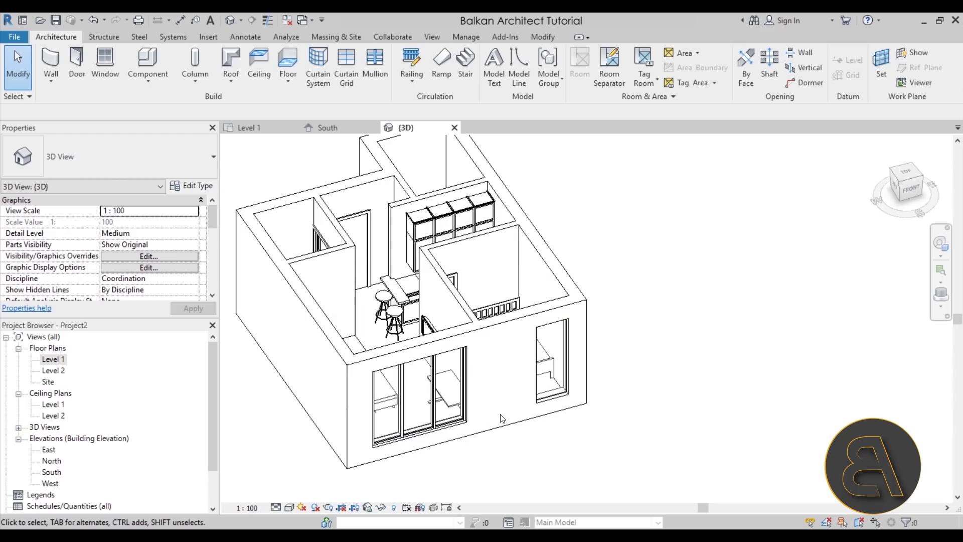
scroll(502, 418, down, 2)
shift+middle_drag(502, 418, 570, 227)
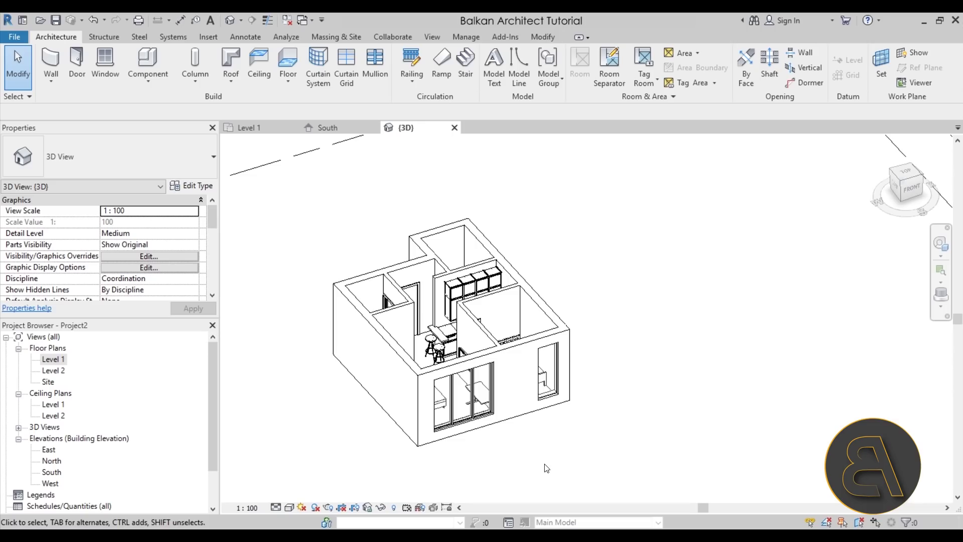
scroll(587, 382, up, 3)
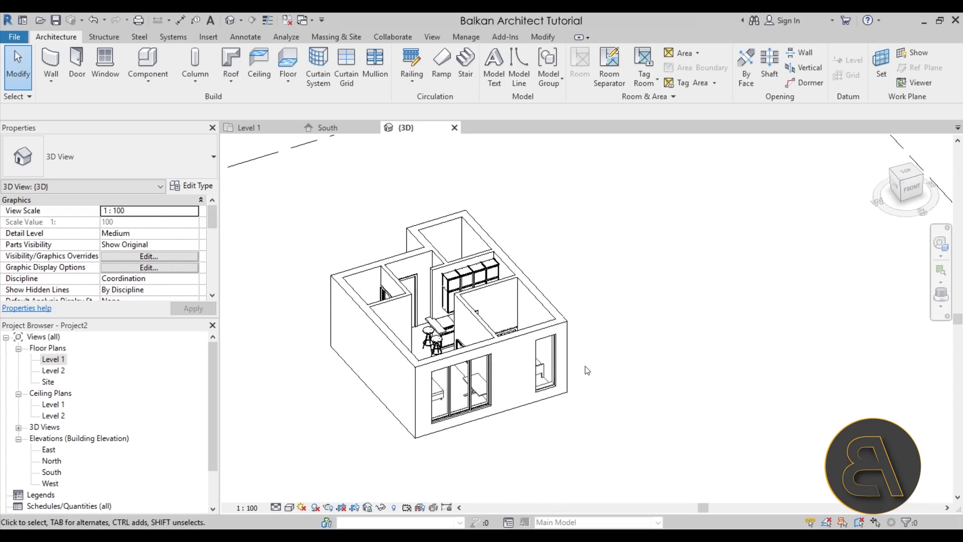
scroll(409, 342, up, 2)
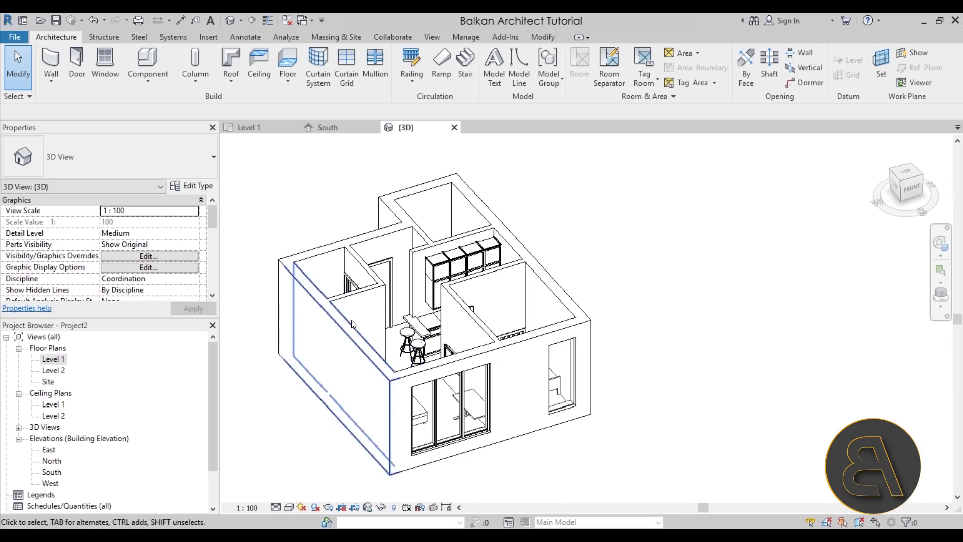